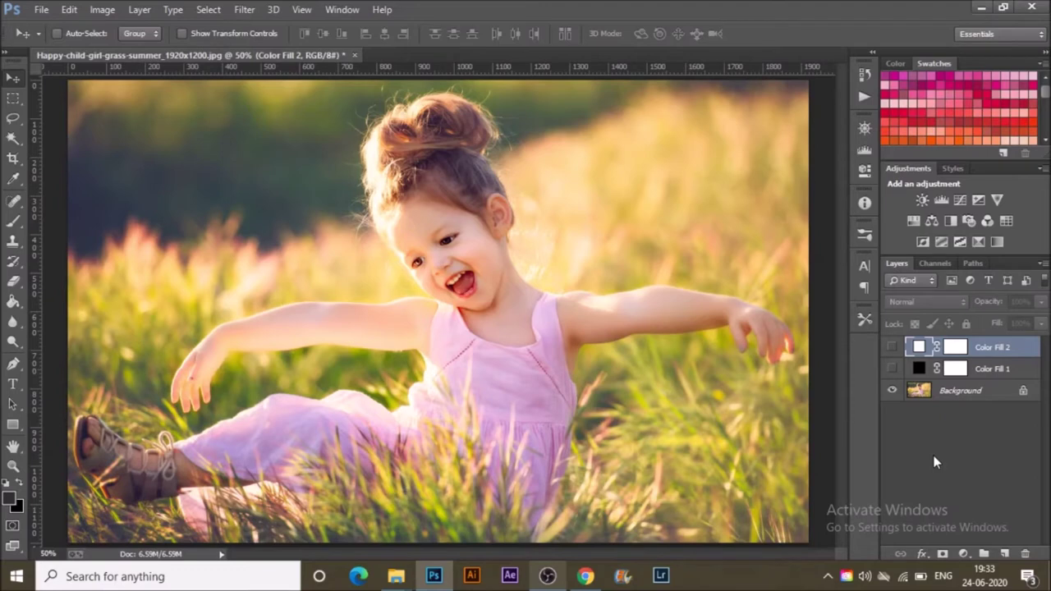
Select the Background layer in the Layers panel.
{"action": "left_click", "coordinate": [955, 394]}
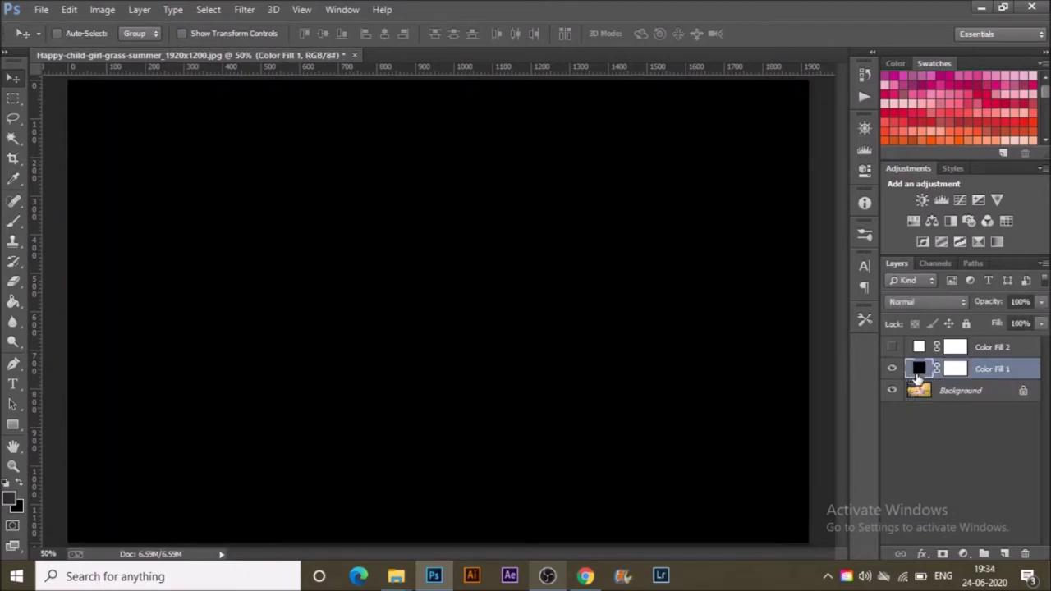
Cycle Color Fill 1 through Dissolve and Darken blending, ending on Multiply.
{"action": "left_click", "coordinate": [964, 554]}
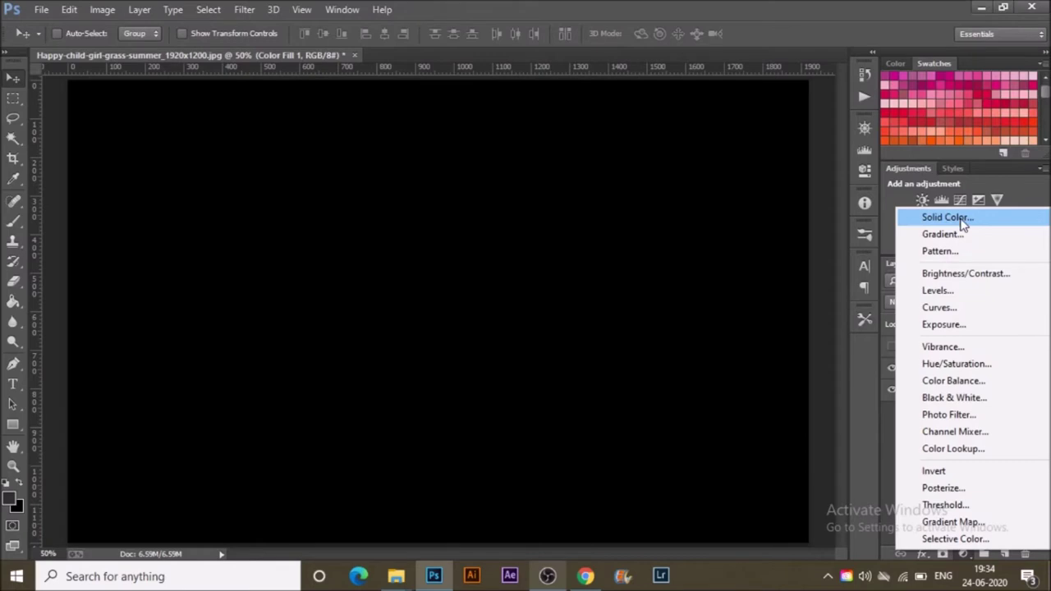
{"action": "key", "text": "Escape"}
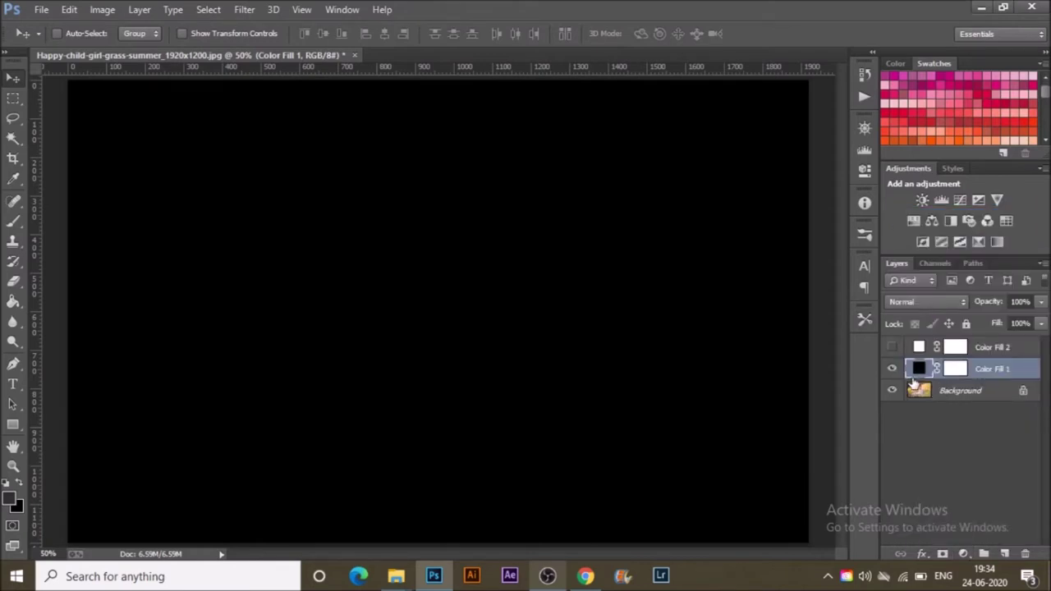
{"action": "left_click", "coordinate": [941, 303]}
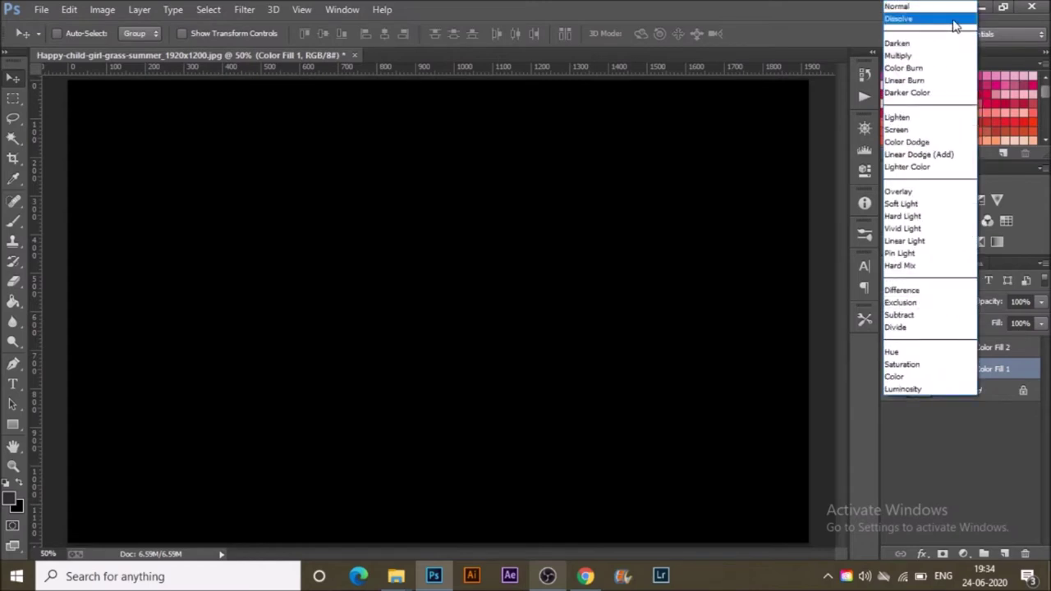
{"action": "left_click", "coordinate": [955, 24]}
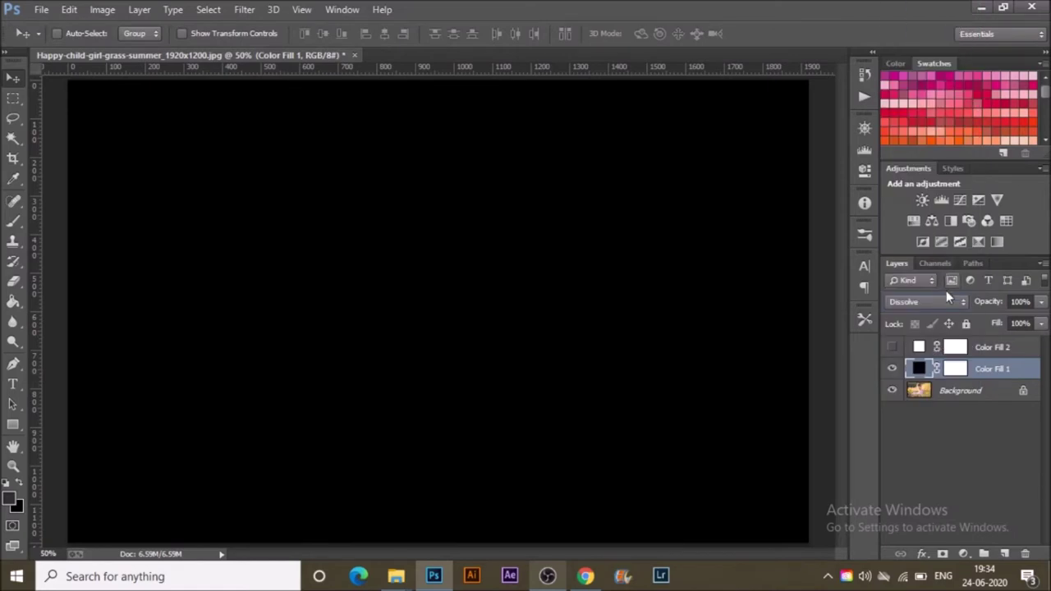
{"action": "left_click", "coordinate": [945, 302]}
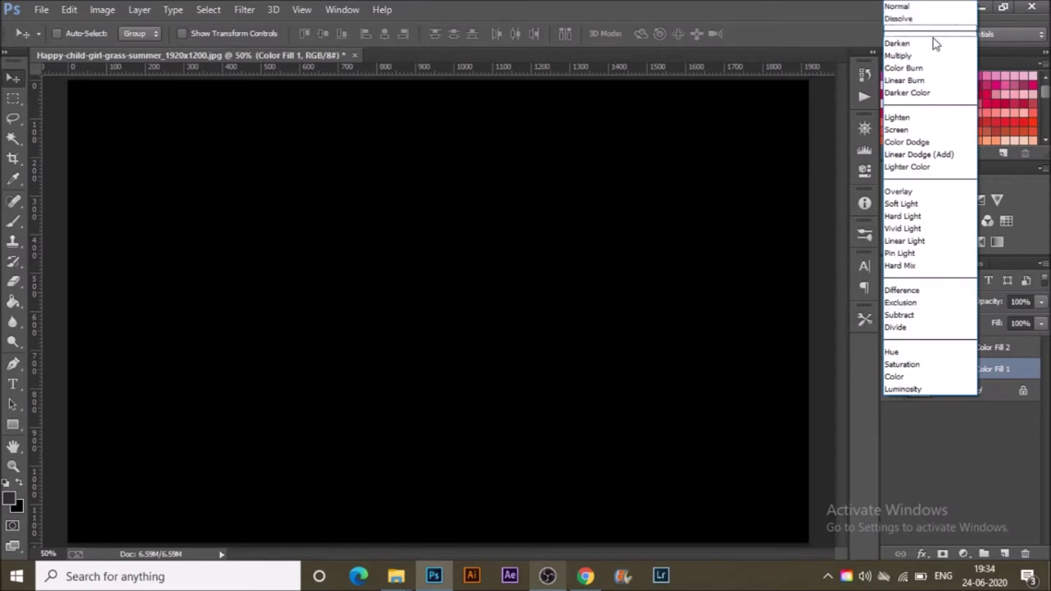
{"action": "left_click", "coordinate": [935, 45]}
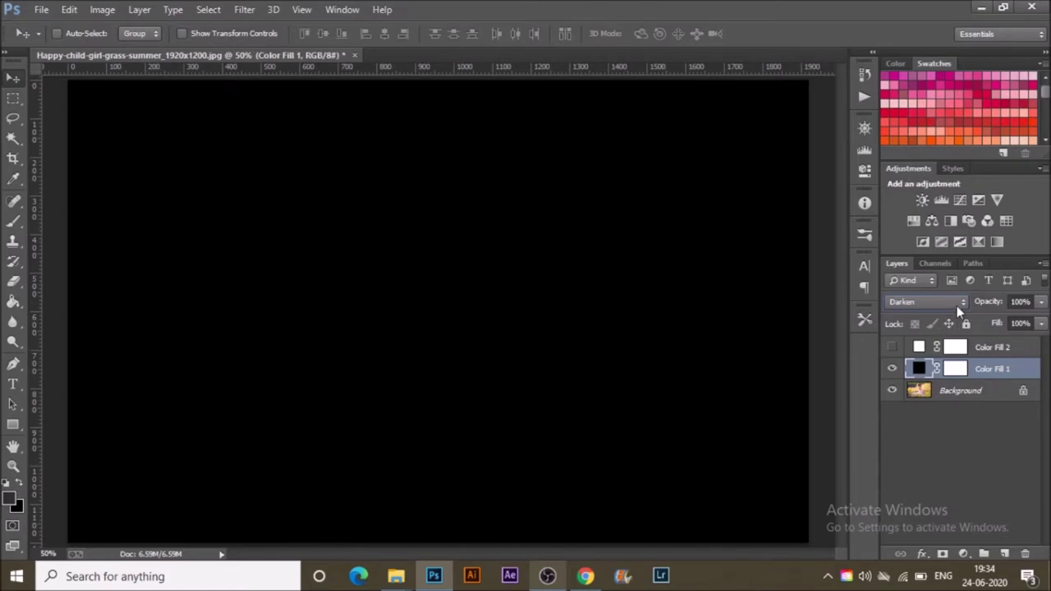
{"action": "left_click", "coordinate": [956, 305]}
{"action": "left_click", "coordinate": [954, 56]}
Change Color Fill 1's fill colour to near-black 0d0d0d.
{"action": "double_click", "coordinate": [920, 368]}
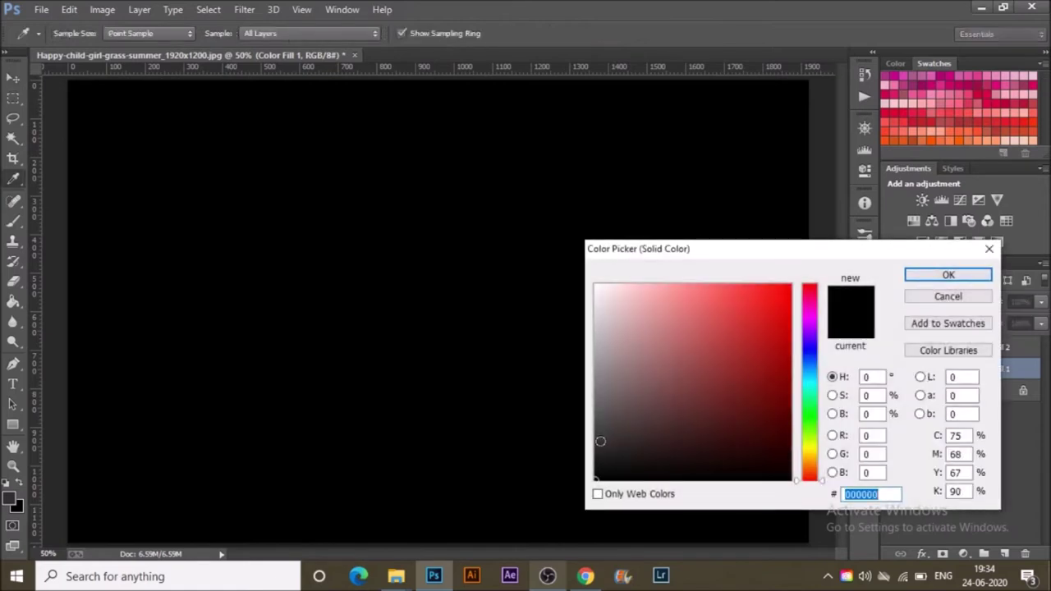
{"action": "type", "text": "323232"}
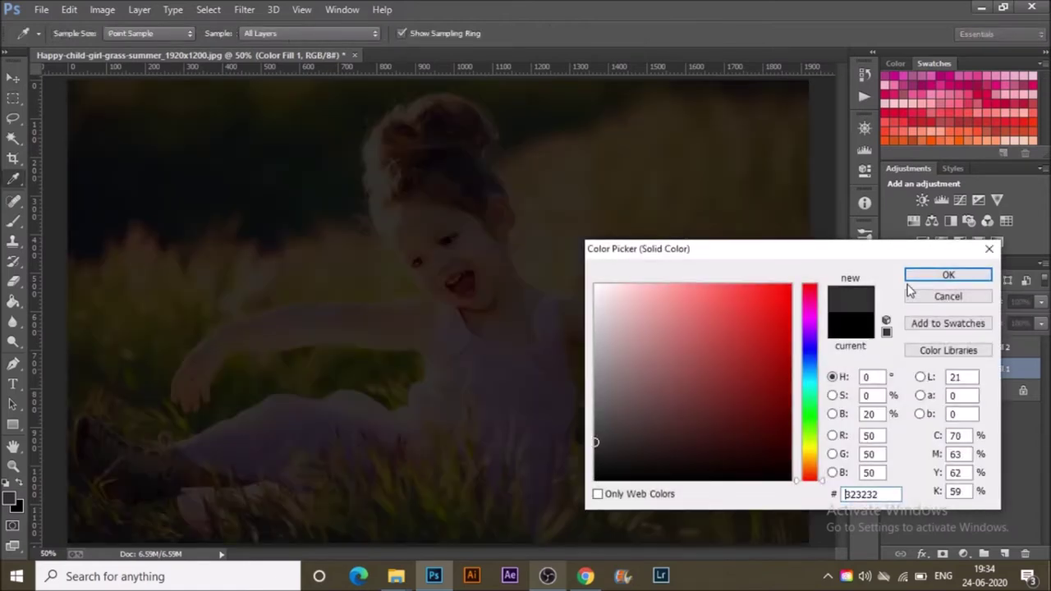
{"action": "key", "text": "ctrl+a"}
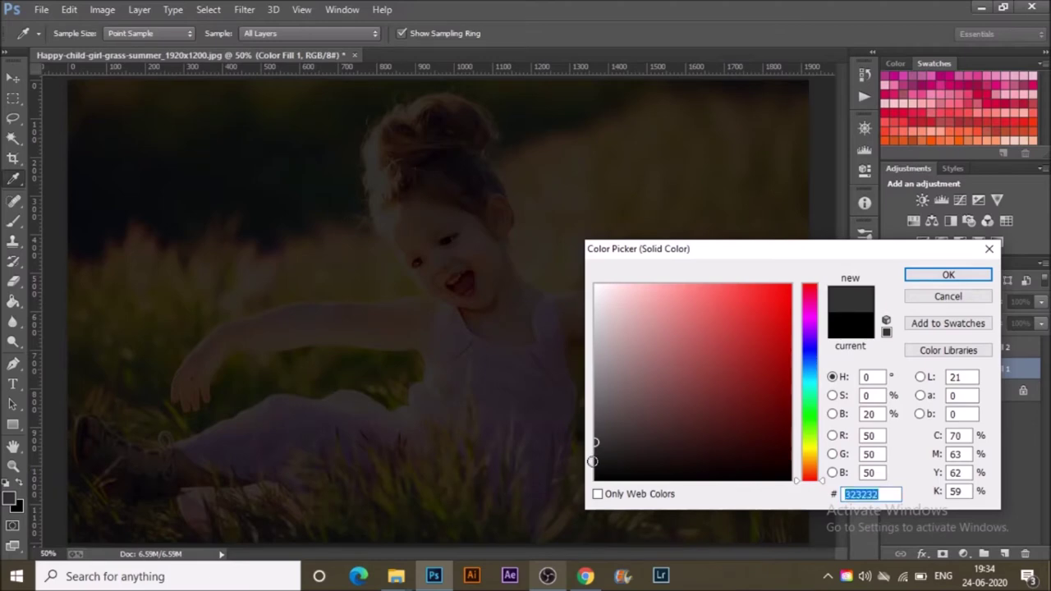
{"action": "left_click_drag", "start_coordinate": [595, 461], "coordinate": [595, 471]}
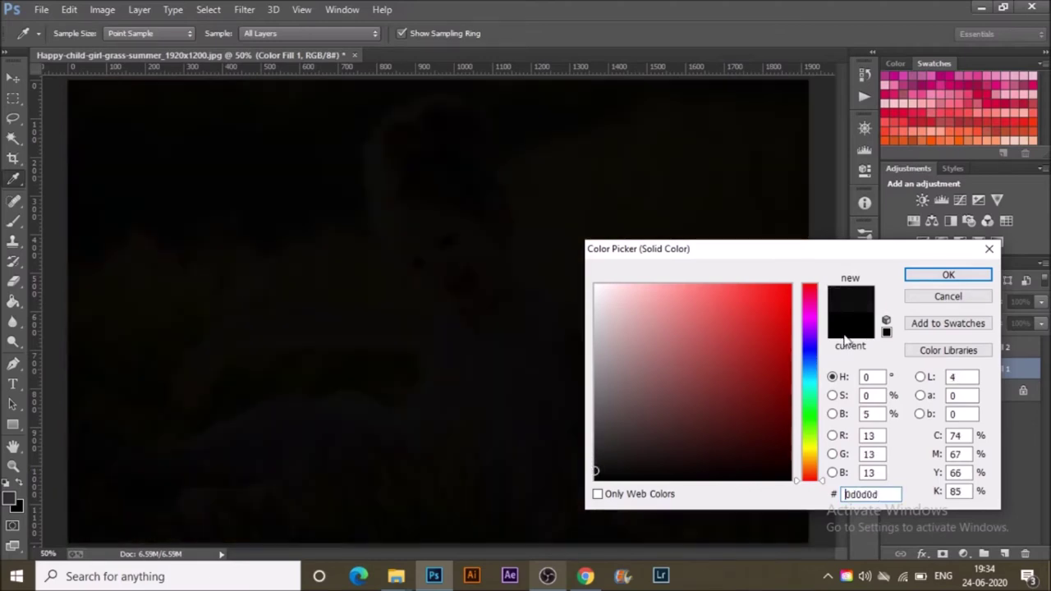
{"action": "left_click", "coordinate": [954, 277]}
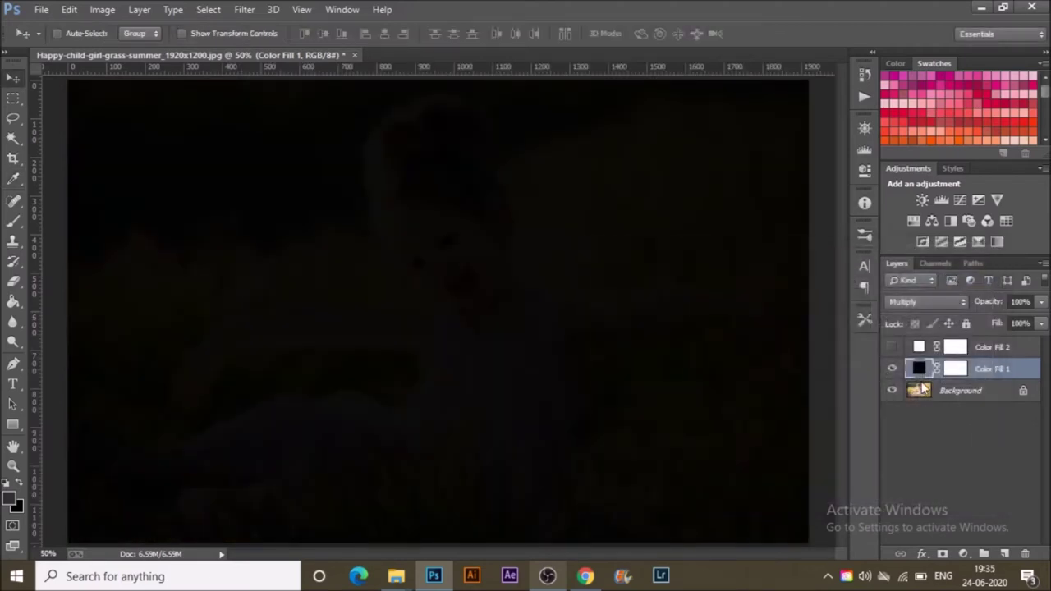
Try Normal and Dissolve on Color Fill 1, then settle on Darken blending.
{"action": "left_click", "coordinate": [927, 303]}
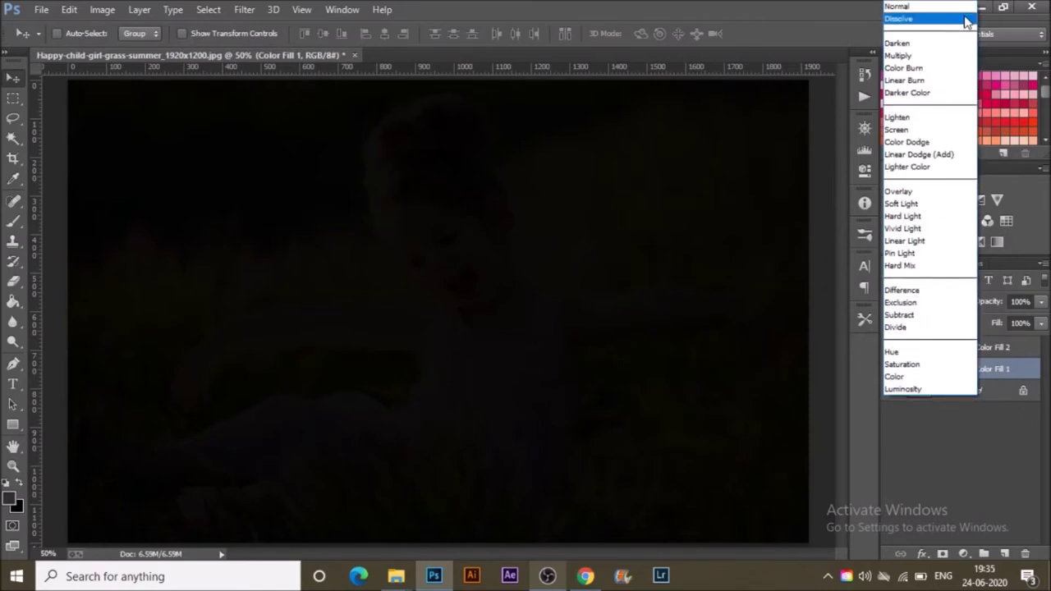
{"action": "left_click", "coordinate": [935, 6]}
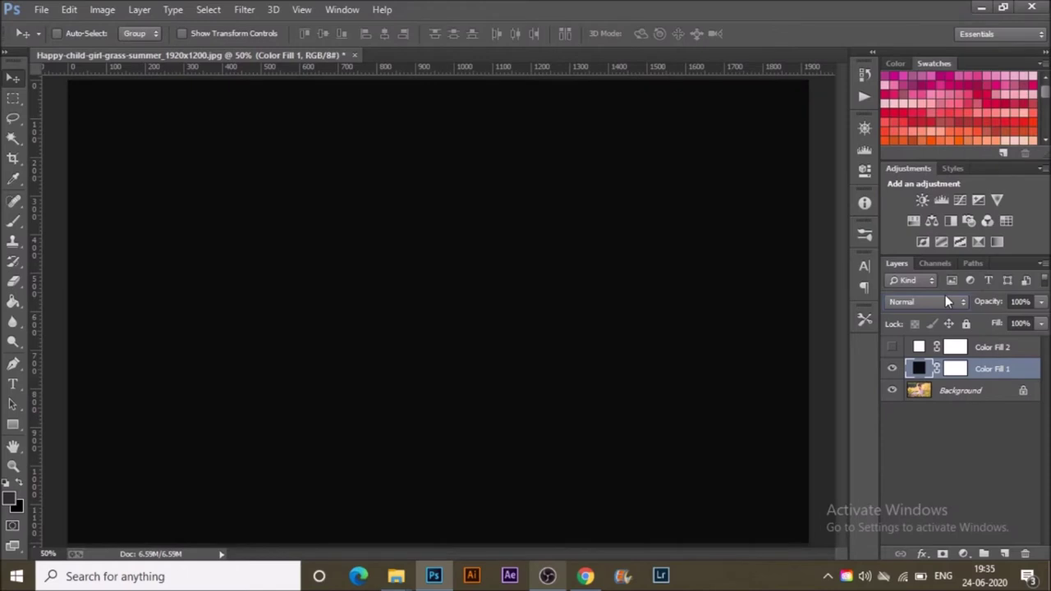
{"action": "left_click", "coordinate": [946, 301]}
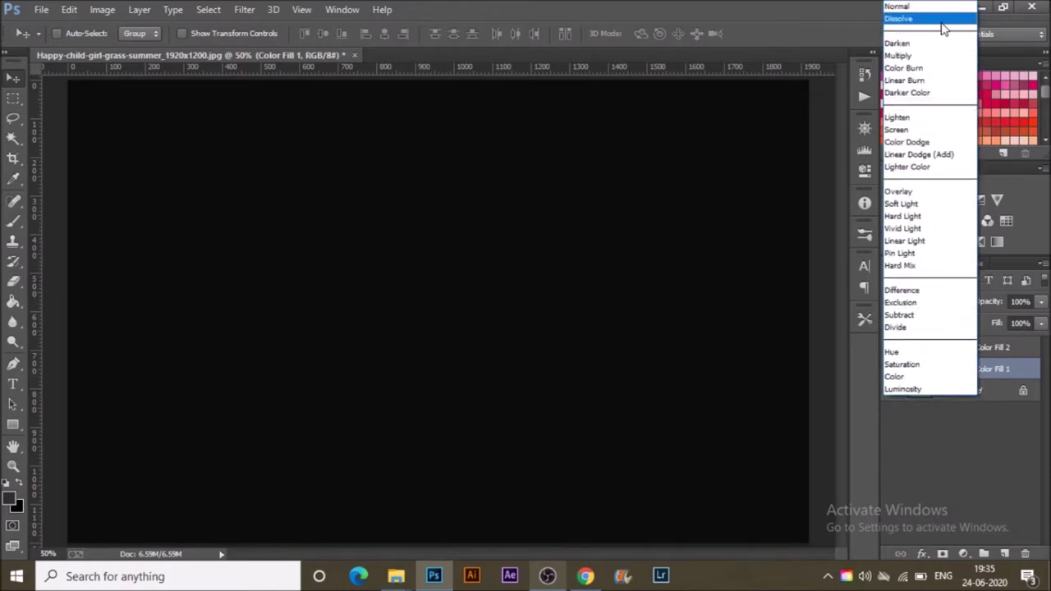
{"action": "left_click", "coordinate": [943, 25]}
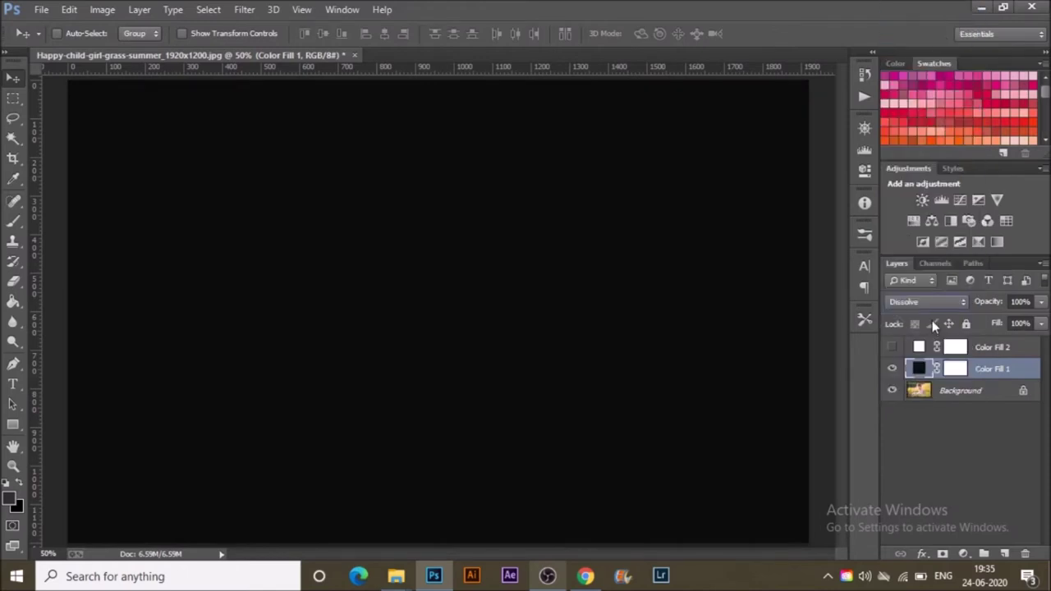
{"action": "left_click", "coordinate": [941, 303]}
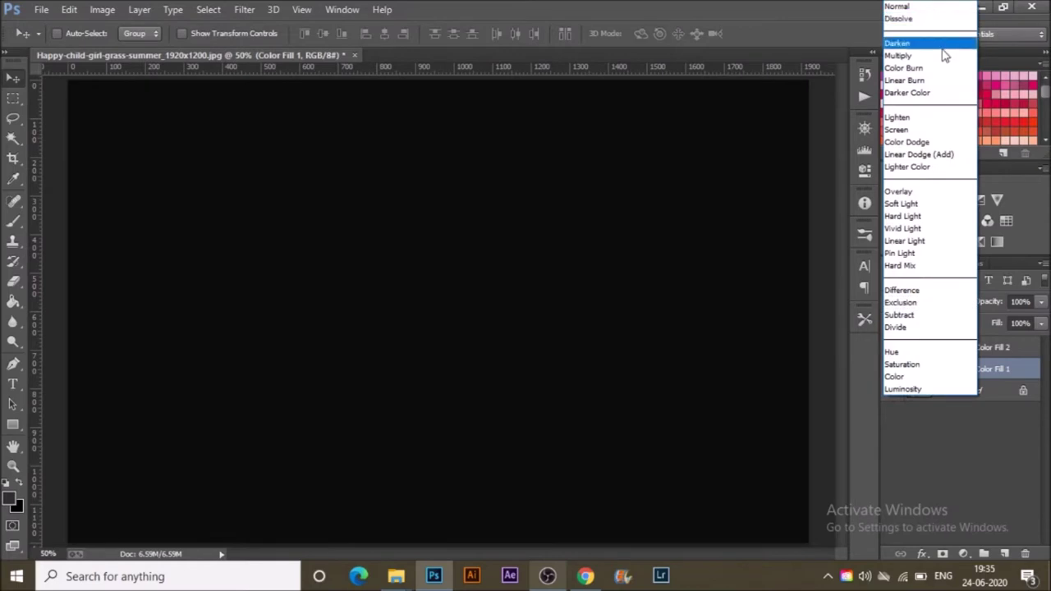
{"action": "left_click", "coordinate": [945, 45]}
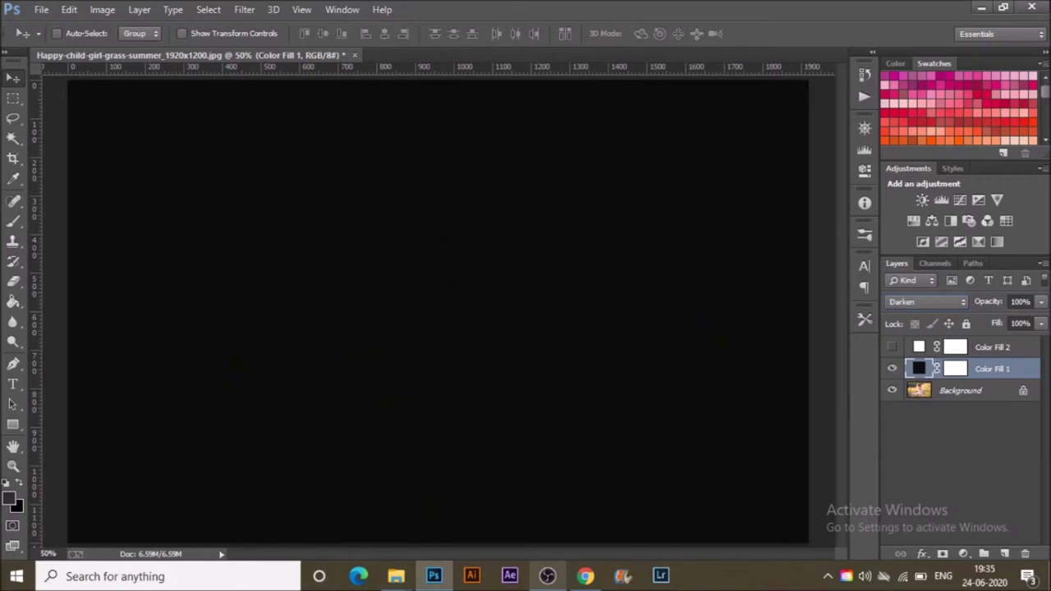
Test Color Fill 1's opacity, switch it to Multiply, then lower opacity to 53%.
{"action": "left_click", "coordinate": [1041, 302]}
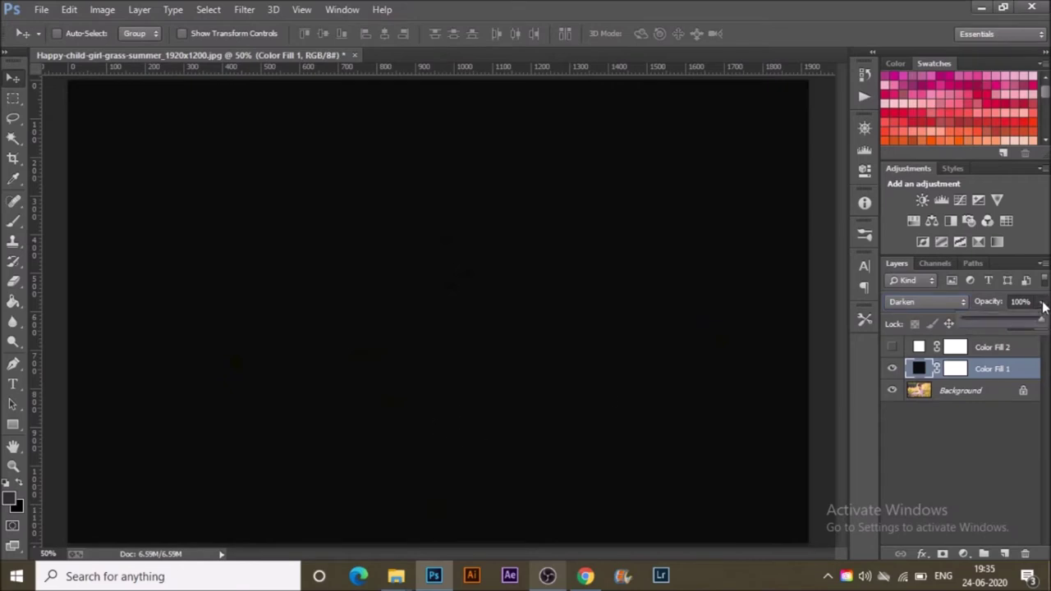
{"action": "left_click_drag", "start_coordinate": [1038, 322], "coordinate": [1020, 326]}
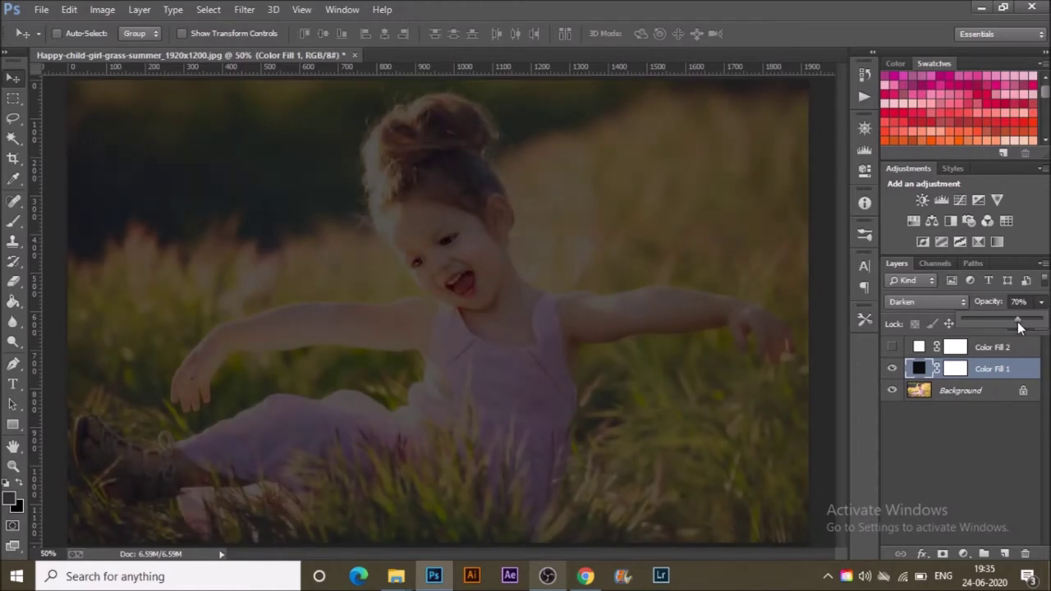
{"action": "left_click_drag", "start_coordinate": [1017, 321], "coordinate": [1043, 324]}
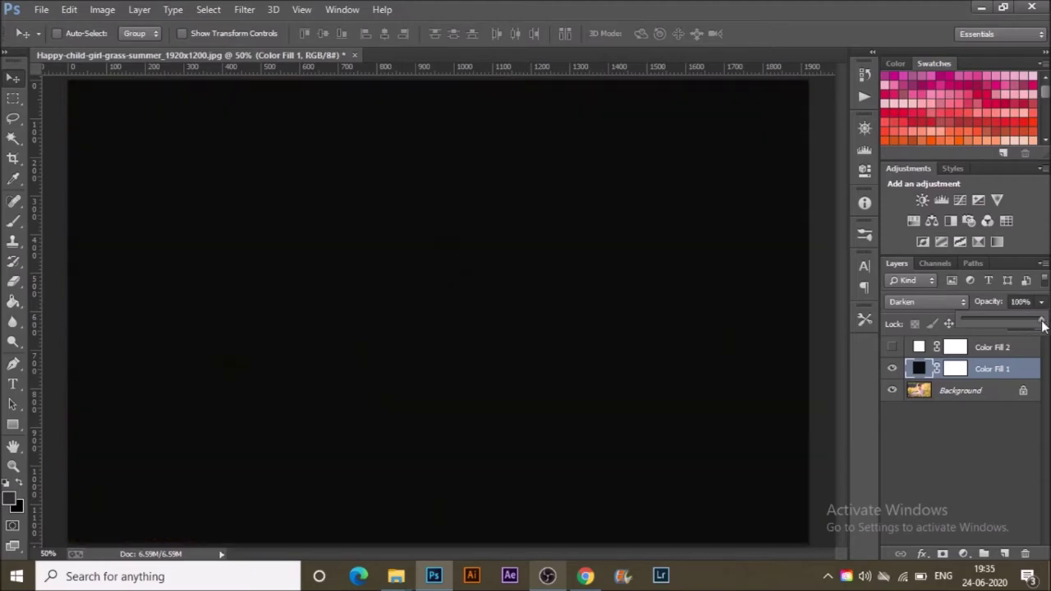
{"action": "left_click", "coordinate": [964, 301]}
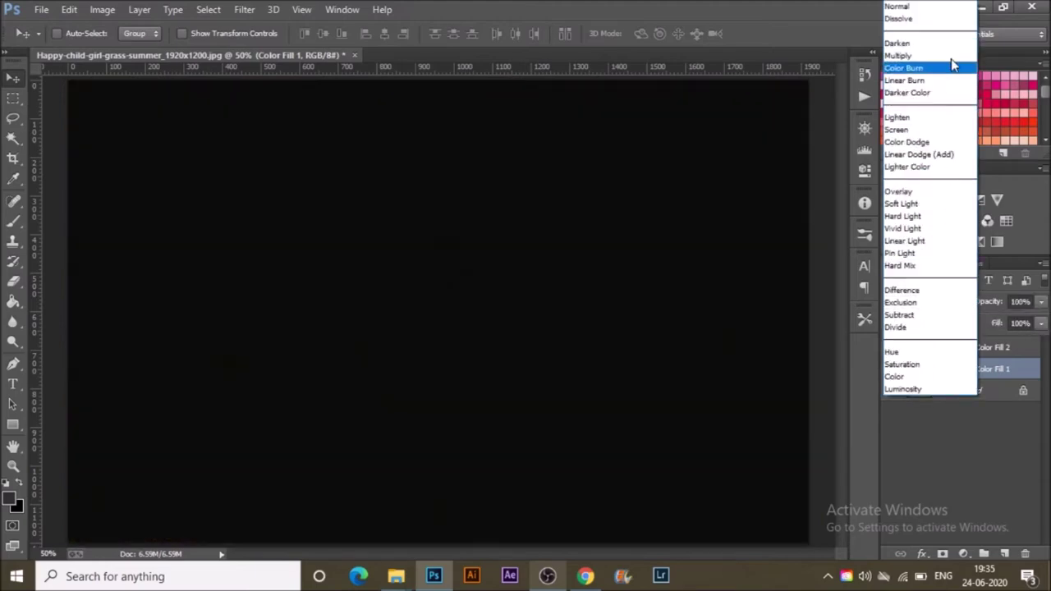
{"action": "left_click", "coordinate": [955, 55]}
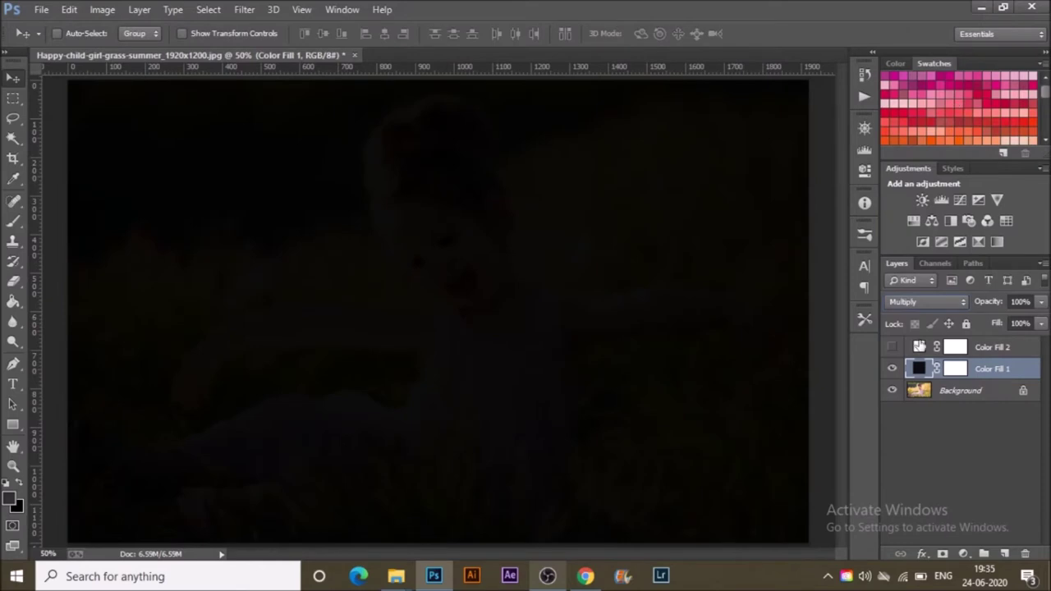
{"action": "left_click", "coordinate": [1040, 303]}
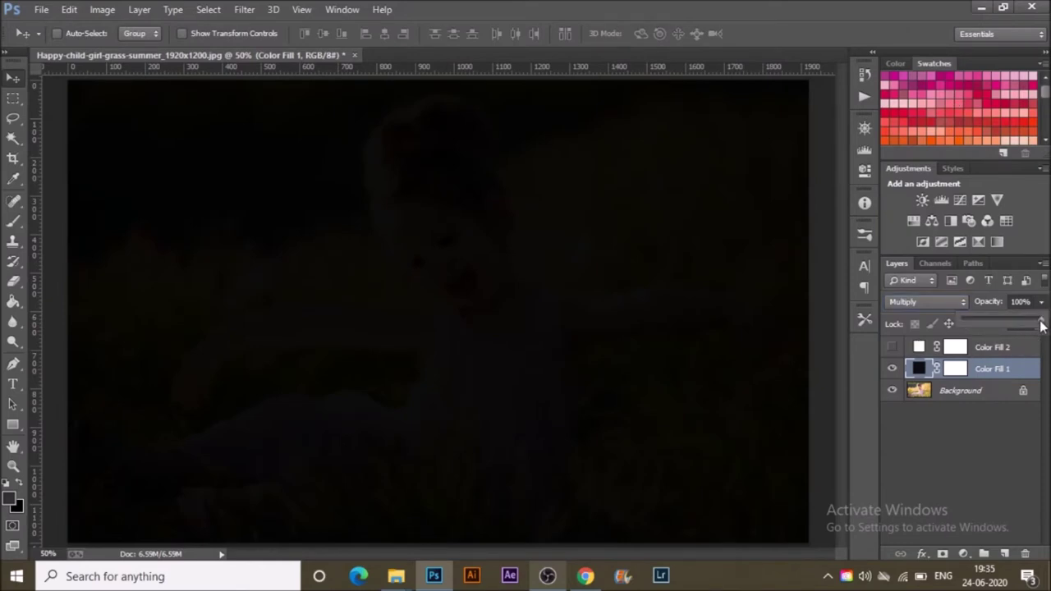
{"action": "left_click_drag", "start_coordinate": [1040, 322], "coordinate": [1024, 326]}
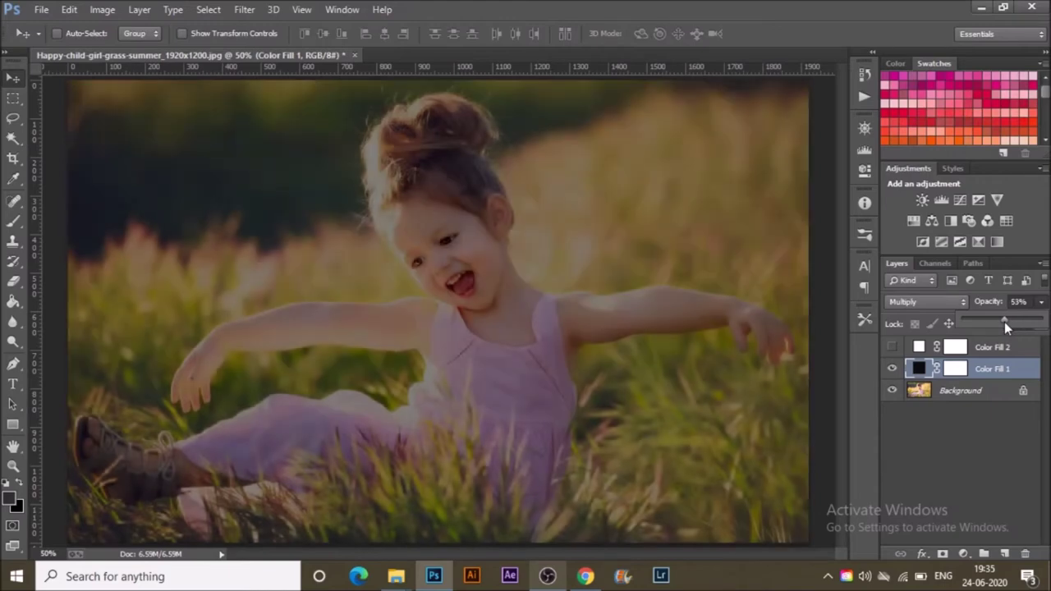
Compare with Color Fill 1 hidden, then change its colour to dark grey 3f3f3f.
{"action": "left_click", "coordinate": [892, 369]}
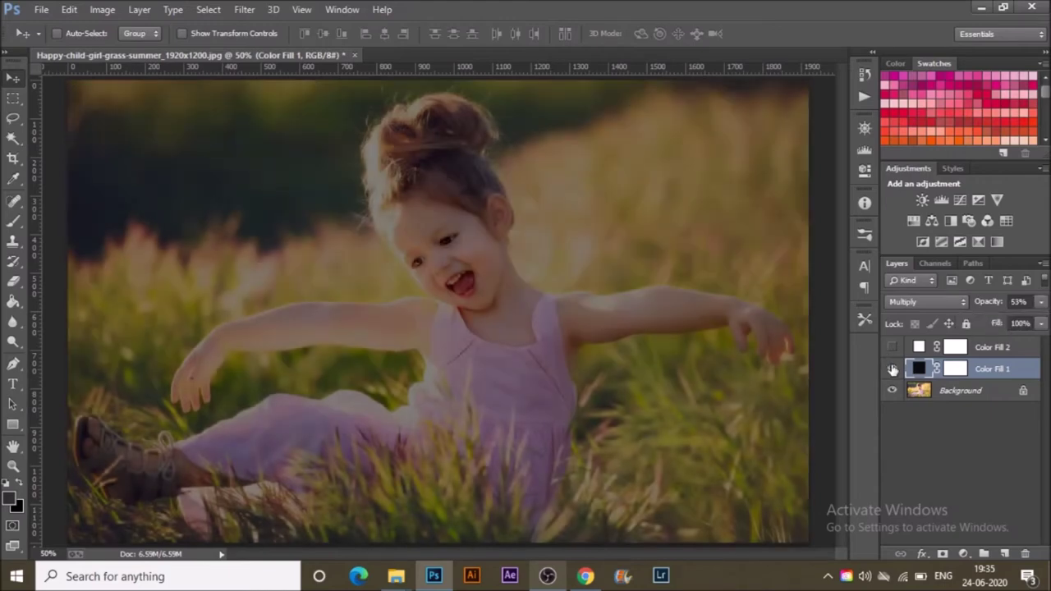
{"action": "left_click", "coordinate": [893, 369]}
{"action": "double_click", "coordinate": [920, 369]}
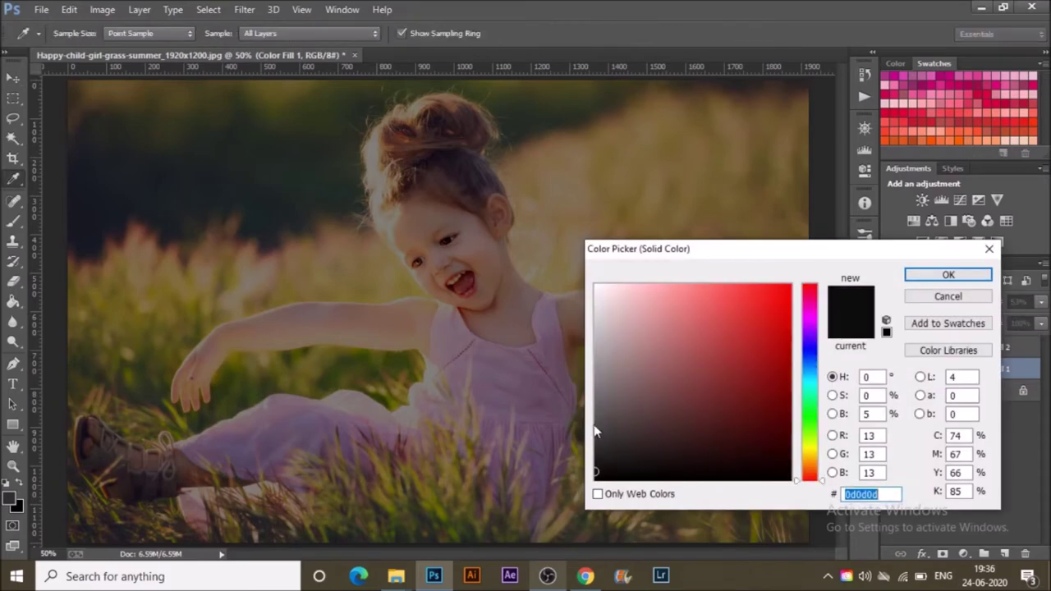
{"action": "left_click", "coordinate": [596, 432]}
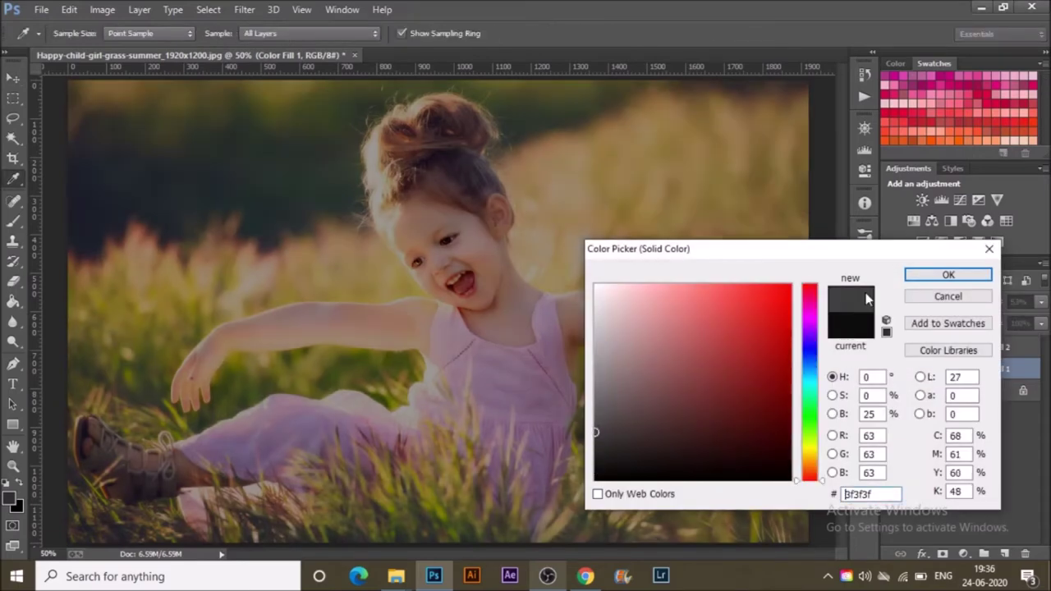
{"action": "left_click", "coordinate": [948, 274]}
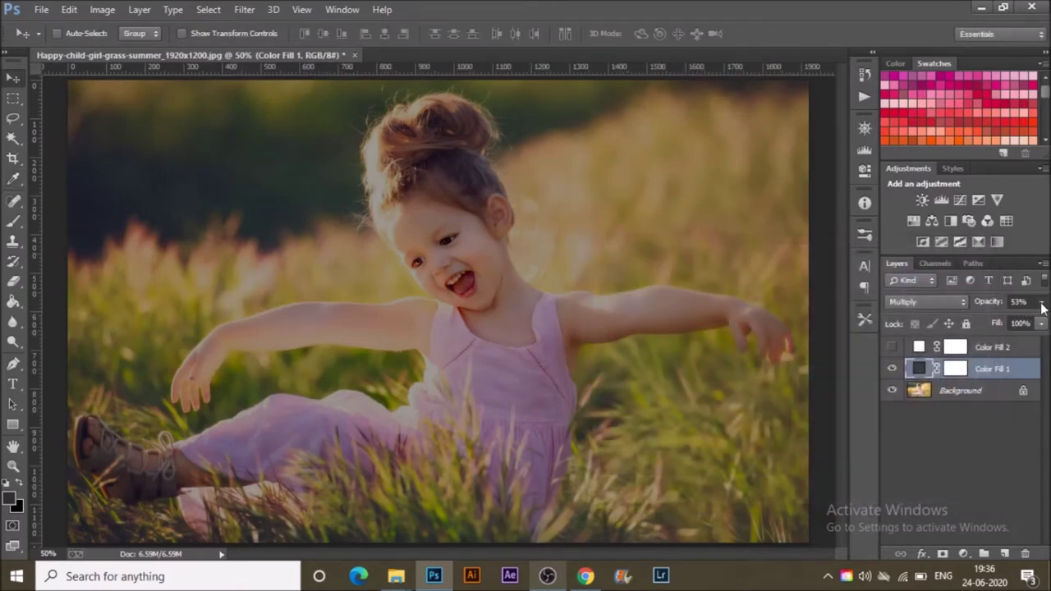
Set Color Fill 1's opacity to about 58% and toggle its visibility to compare.
{"action": "left_click", "coordinate": [1042, 303]}
{"action": "left_click_drag", "start_coordinate": [1013, 320], "coordinate": [1048, 319]}
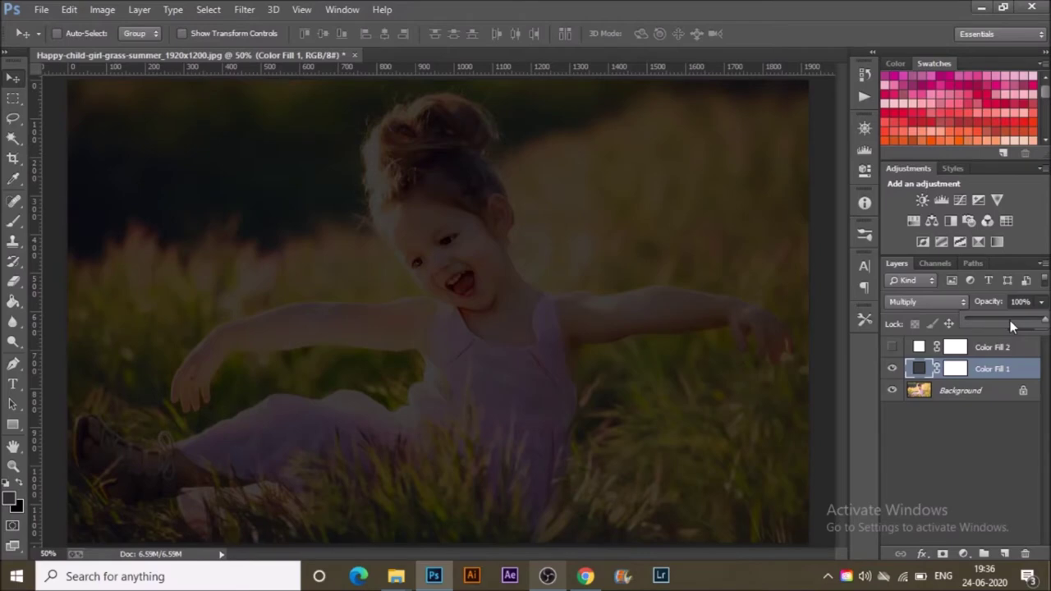
{"action": "left_click", "coordinate": [1009, 322]}
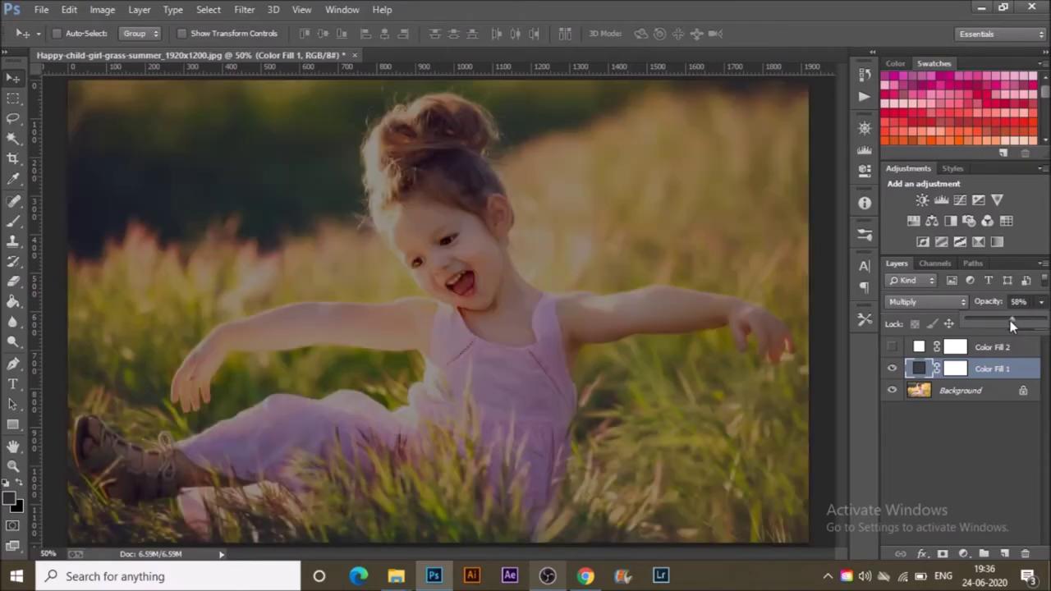
{"action": "left_click", "coordinate": [892, 369]}
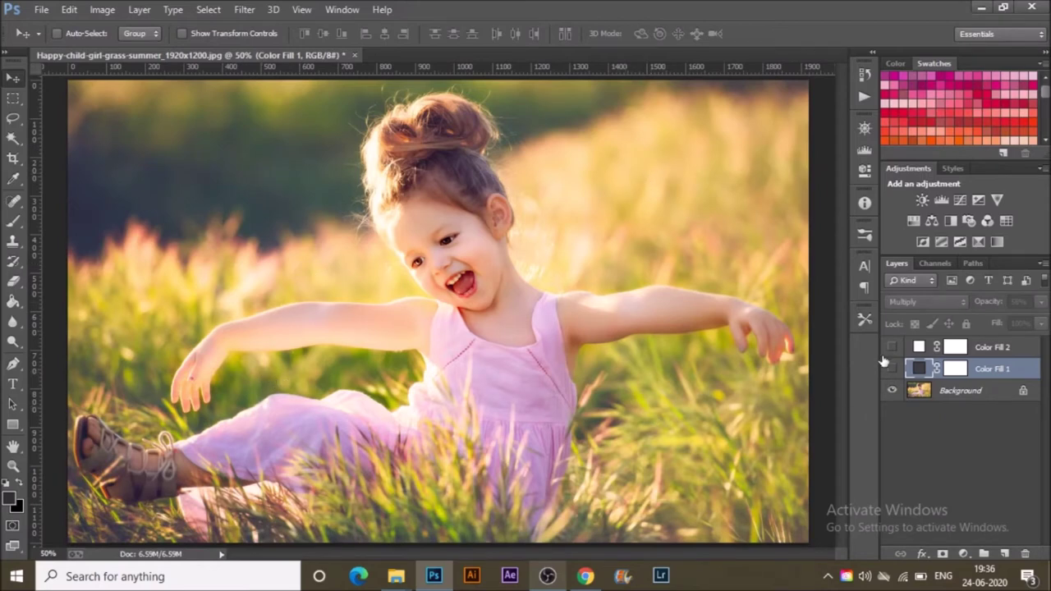
{"action": "left_click", "coordinate": [892, 368]}
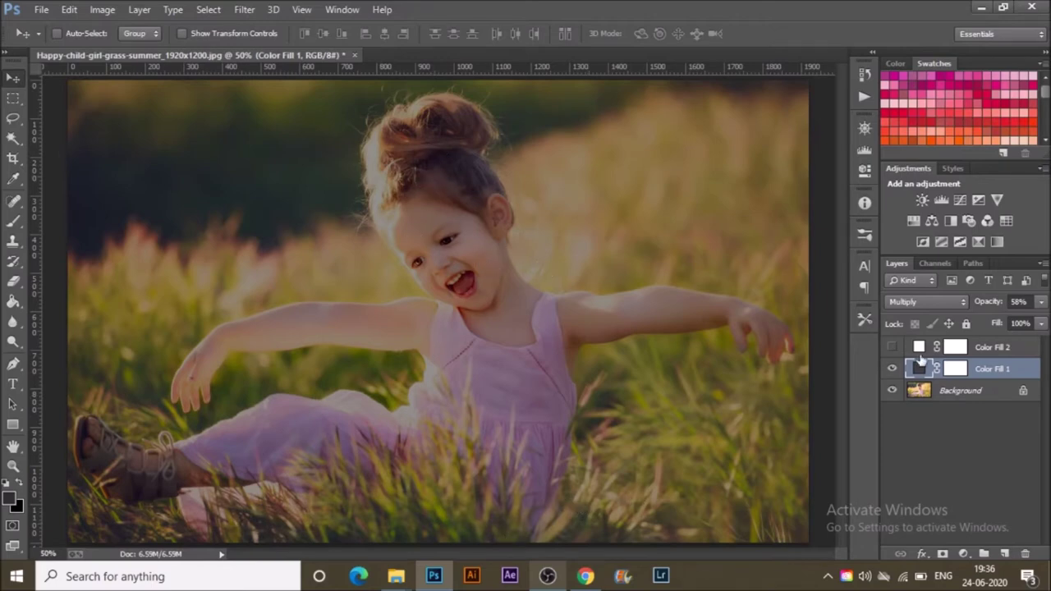
Try Color Burn, then Linear Burn blending on Color Fill 1.
{"action": "left_click", "coordinate": [927, 302]}
{"action": "key", "text": "Down"}
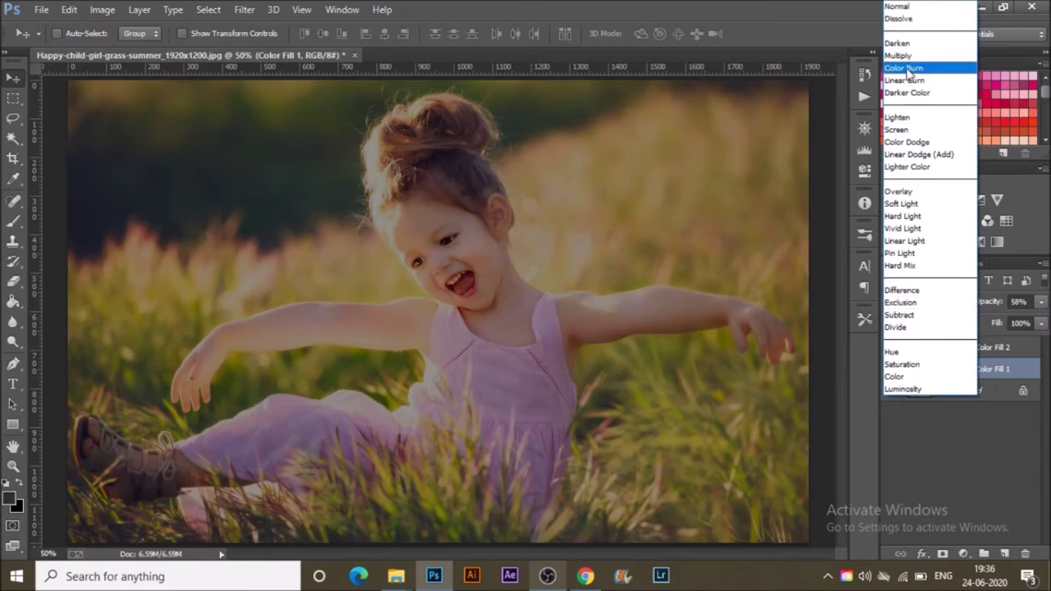
{"action": "key", "text": "Return"}
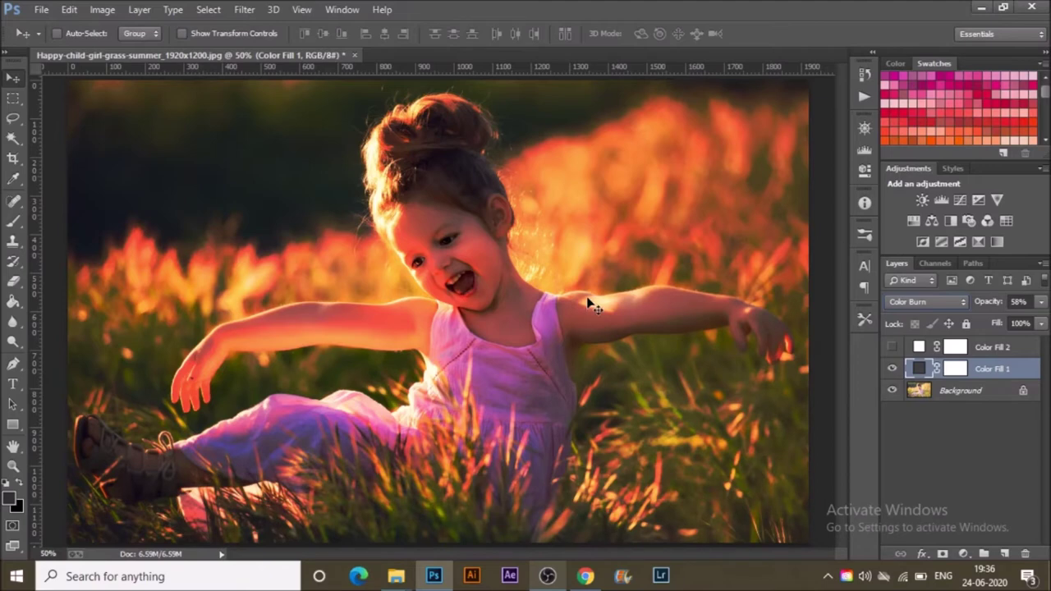
{"action": "left_click", "coordinate": [921, 305]}
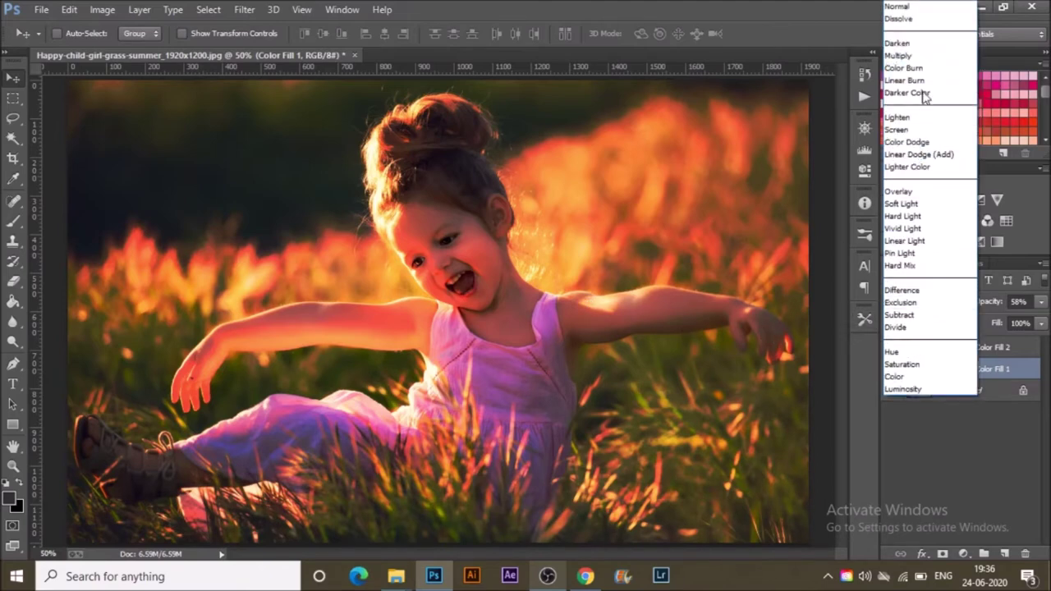
{"action": "left_click", "coordinate": [923, 82]}
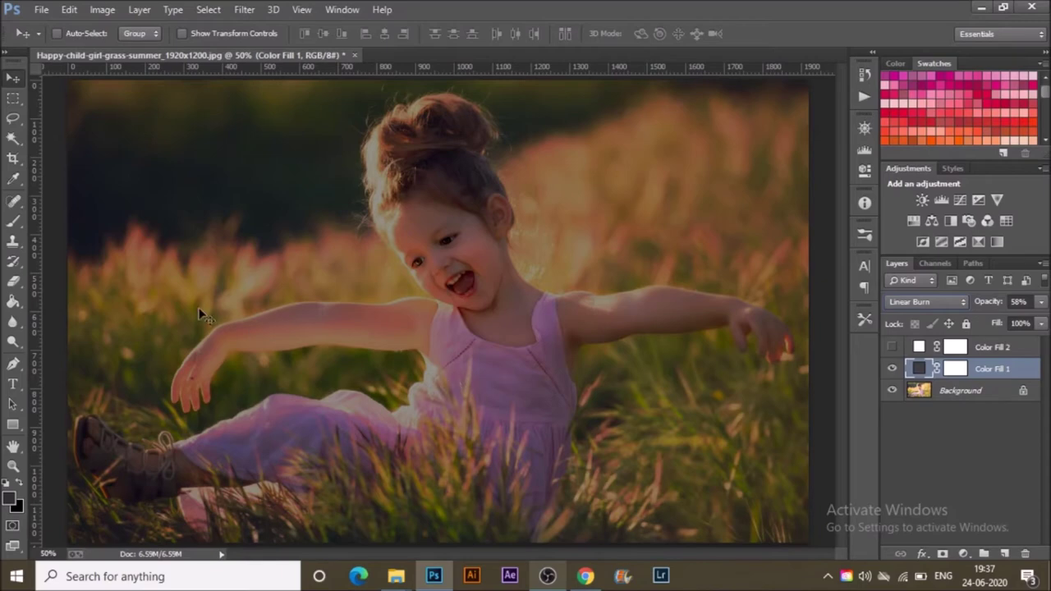
Switch Color Fill 1 to Darker Color and toggle its visibility to compare.
{"action": "left_click", "coordinate": [904, 300]}
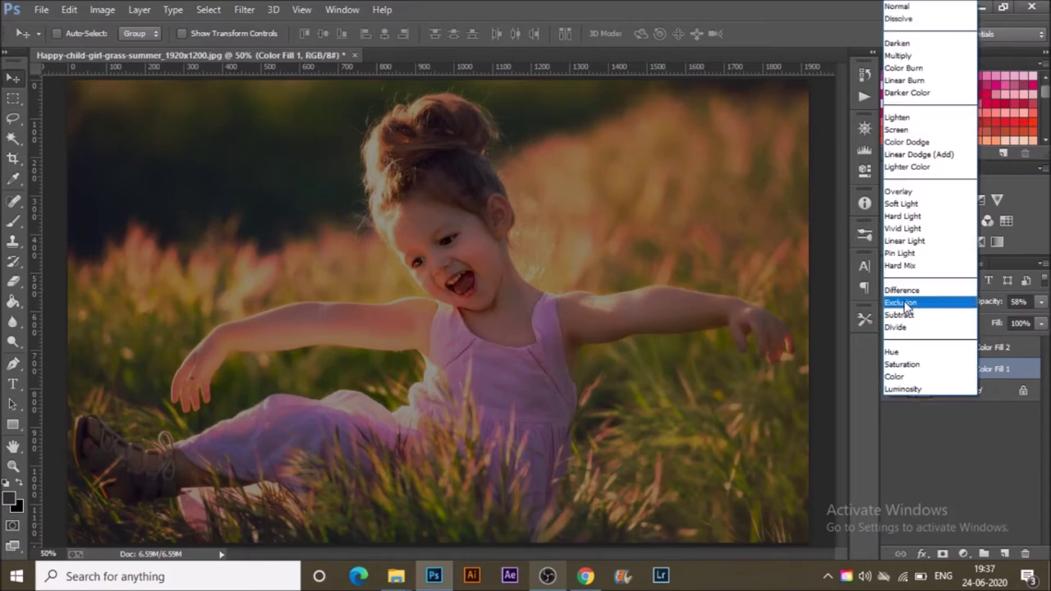
{"action": "left_click", "coordinate": [938, 93]}
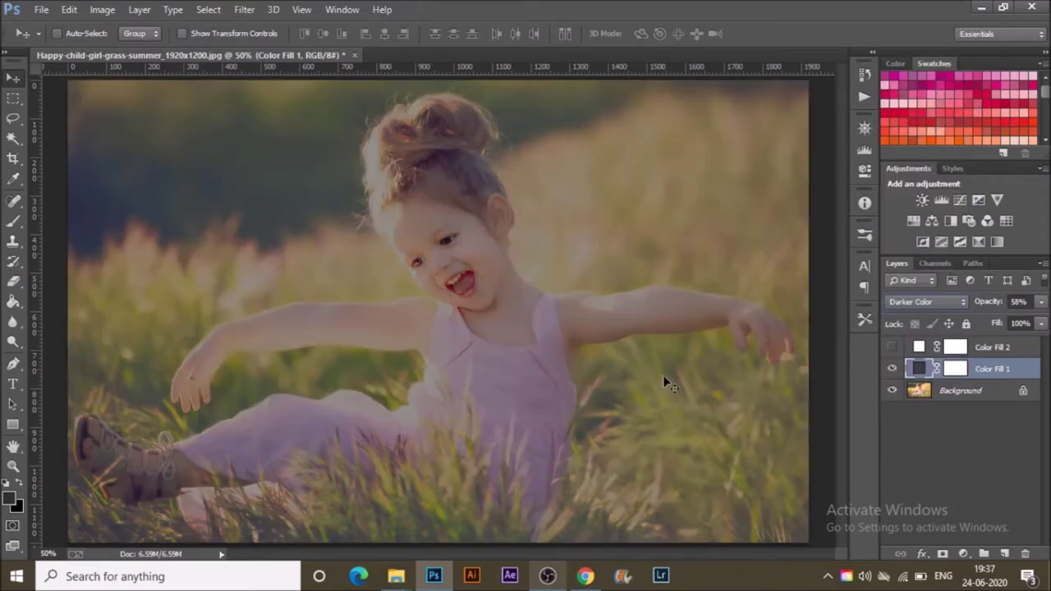
{"action": "left_click", "coordinate": [891, 369]}
{"action": "left_click", "coordinate": [891, 368]}
{"action": "left_click", "coordinate": [939, 300]}
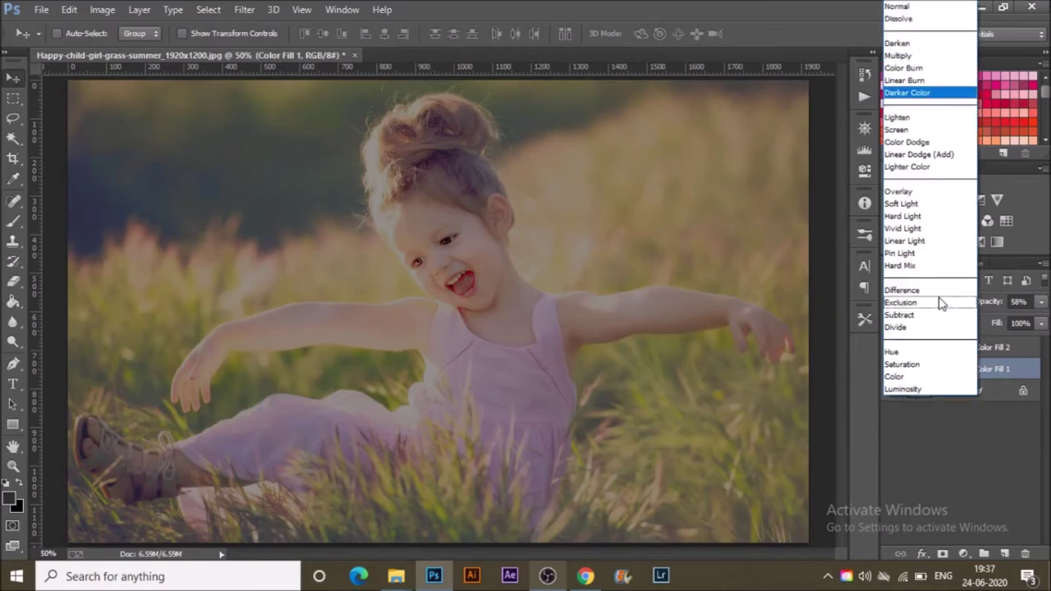
Try Lighten and Screen on Color Fill 1, toggling its visibility to compare.
{"action": "left_click", "coordinate": [936, 117]}
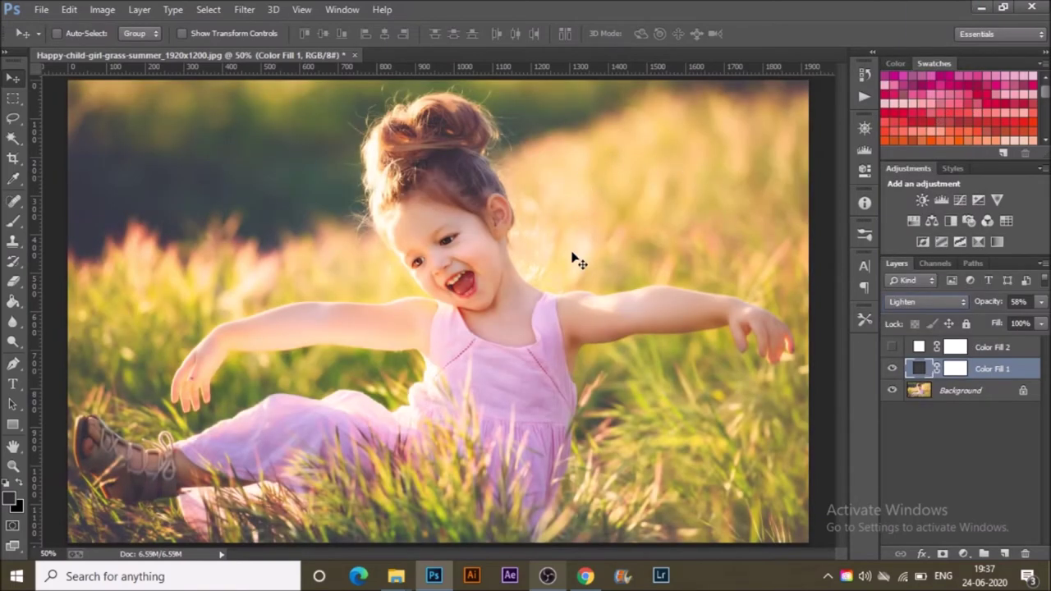
{"action": "left_click", "coordinate": [920, 301]}
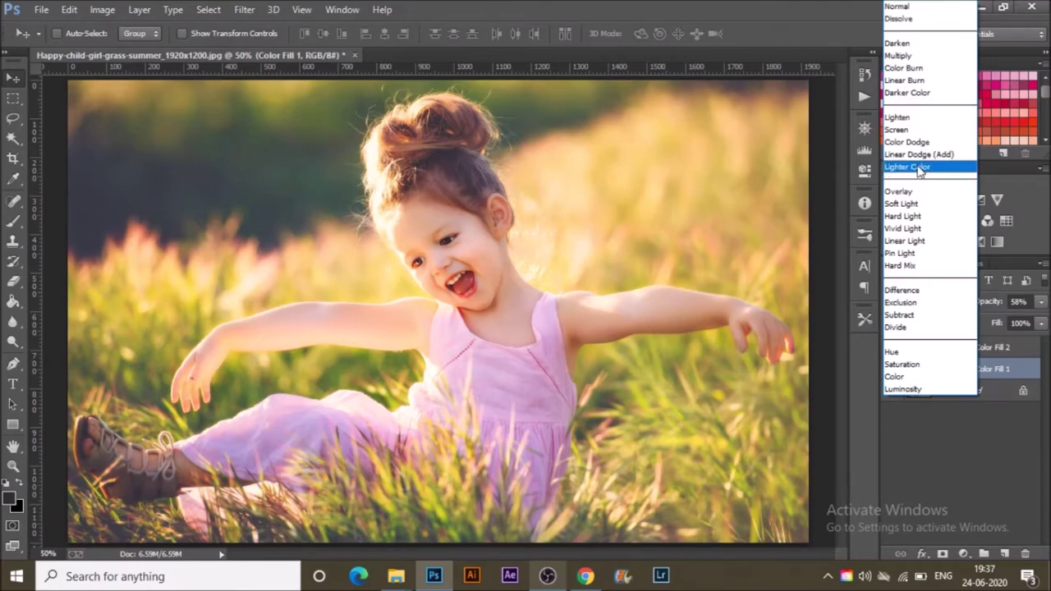
{"action": "left_click", "coordinate": [911, 118]}
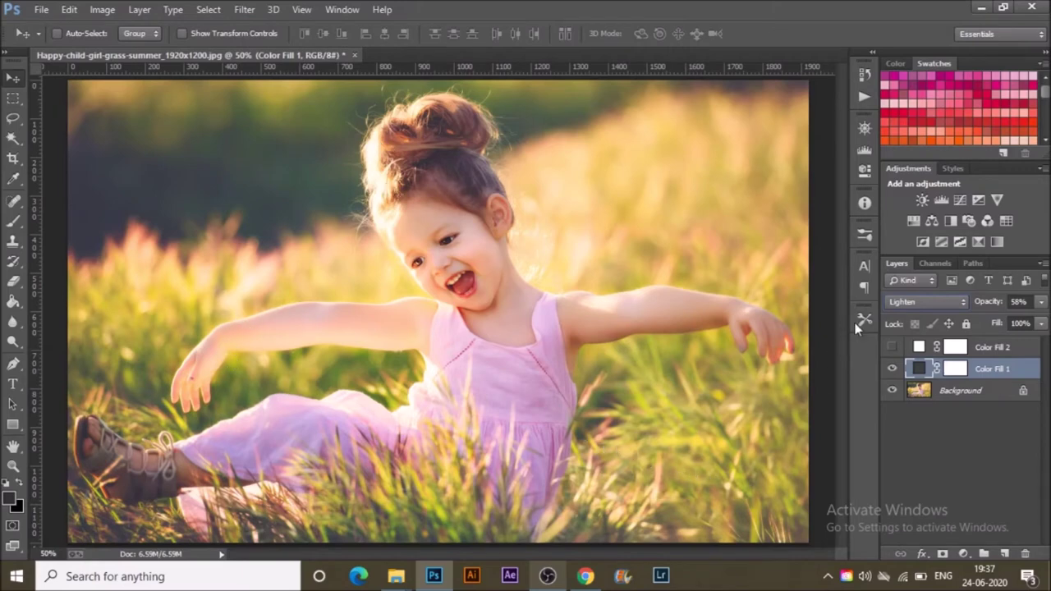
{"action": "left_click", "coordinate": [904, 302]}
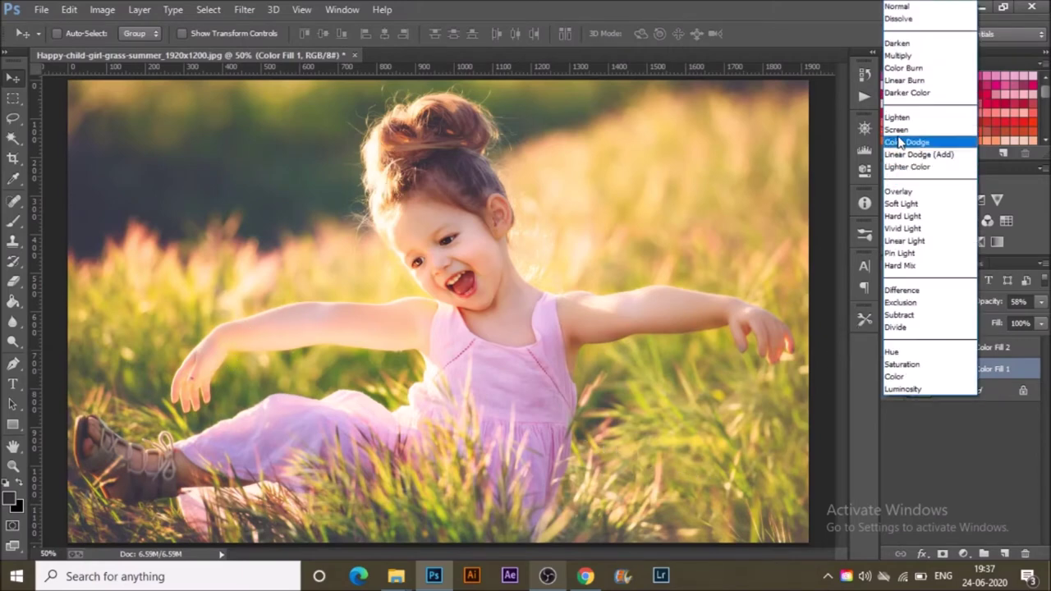
{"action": "left_click", "coordinate": [899, 129]}
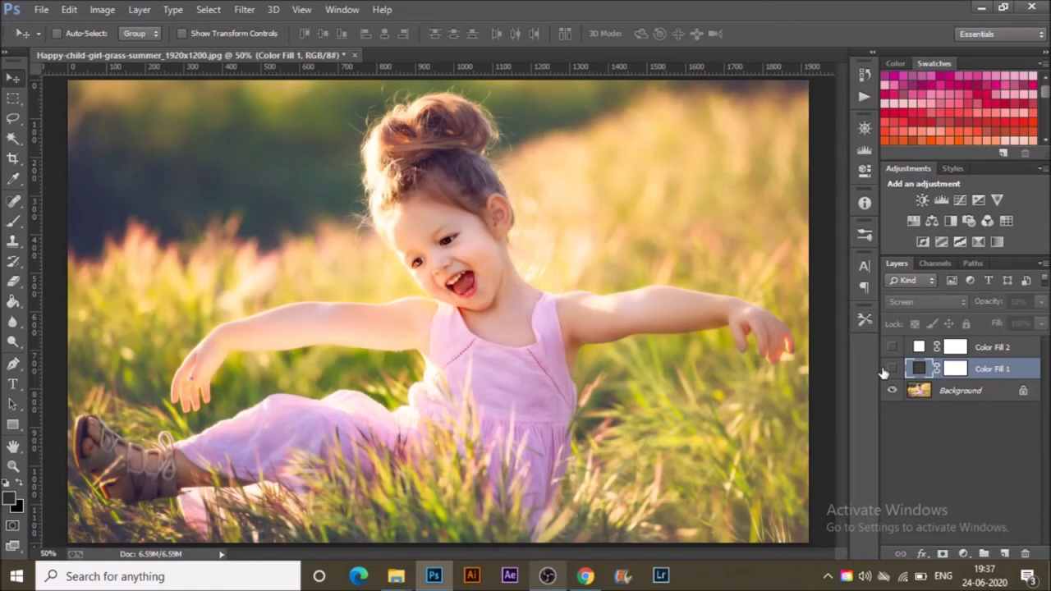
{"action": "left_click", "coordinate": [885, 369]}
{"action": "left_click", "coordinate": [890, 370]}
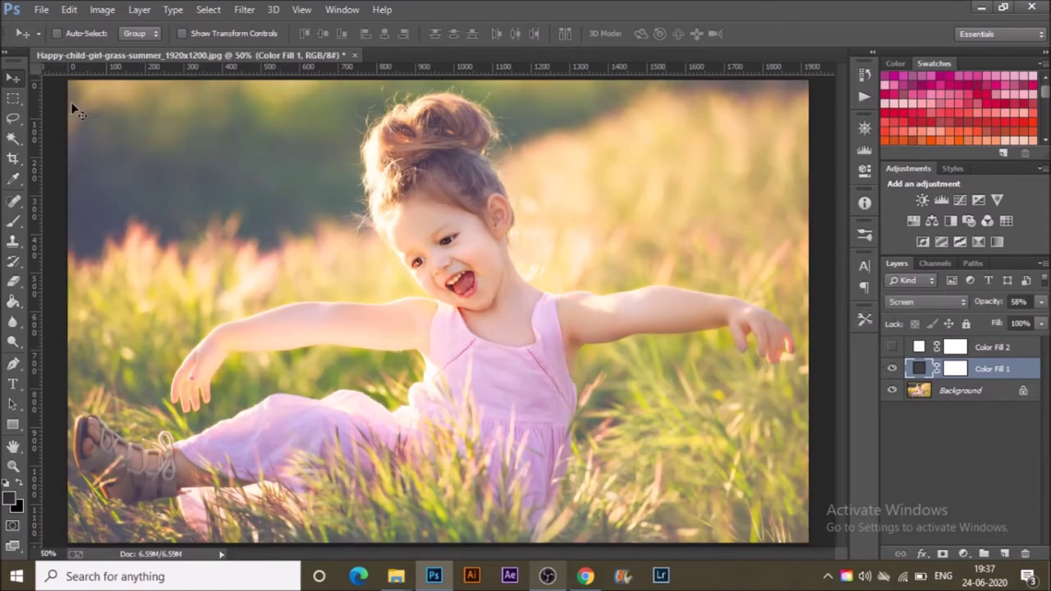
Cycle through Lighten, Screen, Color Dodge and Linear Dodge (Add), settling on Lighter Color.
{"action": "left_click", "coordinate": [953, 301]}
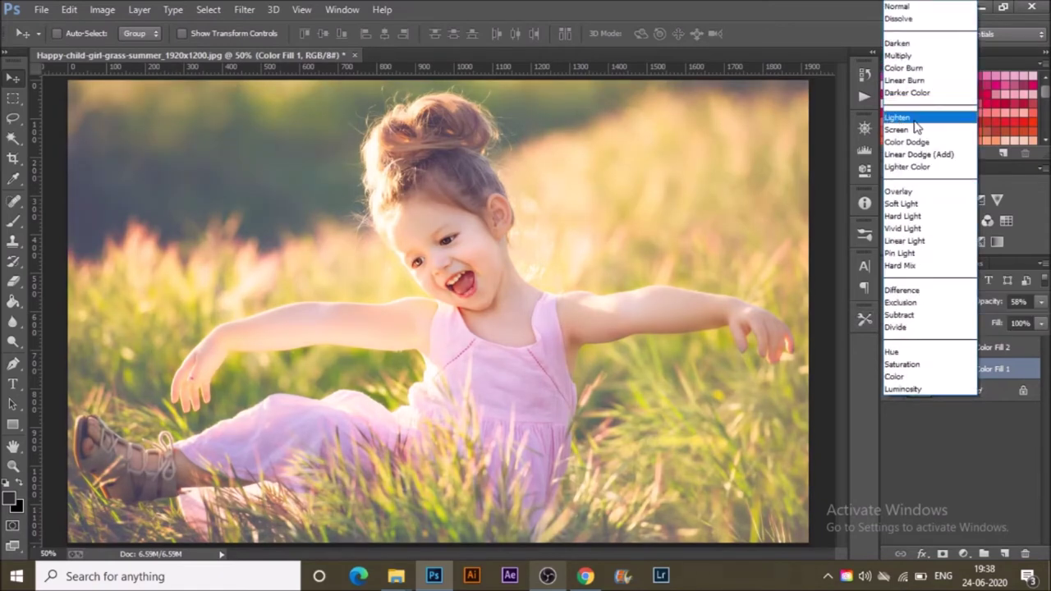
{"action": "left_click", "coordinate": [914, 120]}
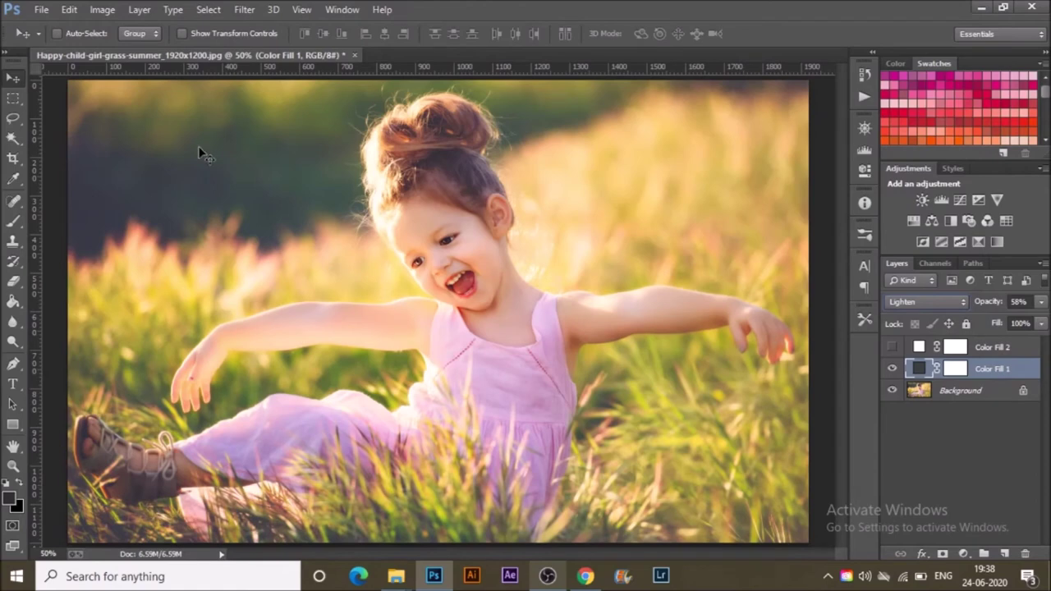
{"action": "left_click", "coordinate": [911, 304]}
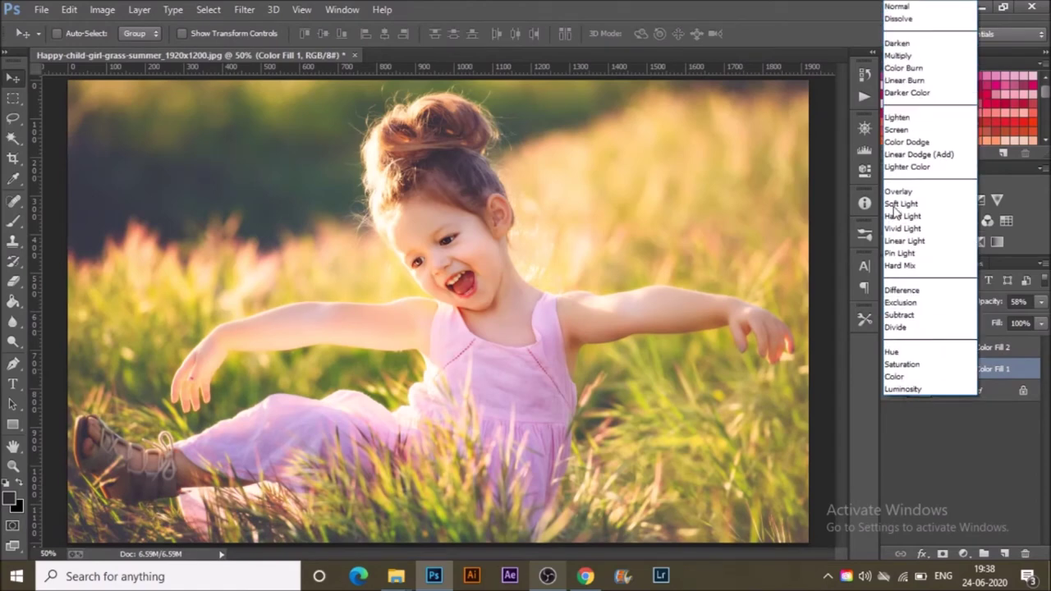
{"action": "left_click", "coordinate": [896, 130]}
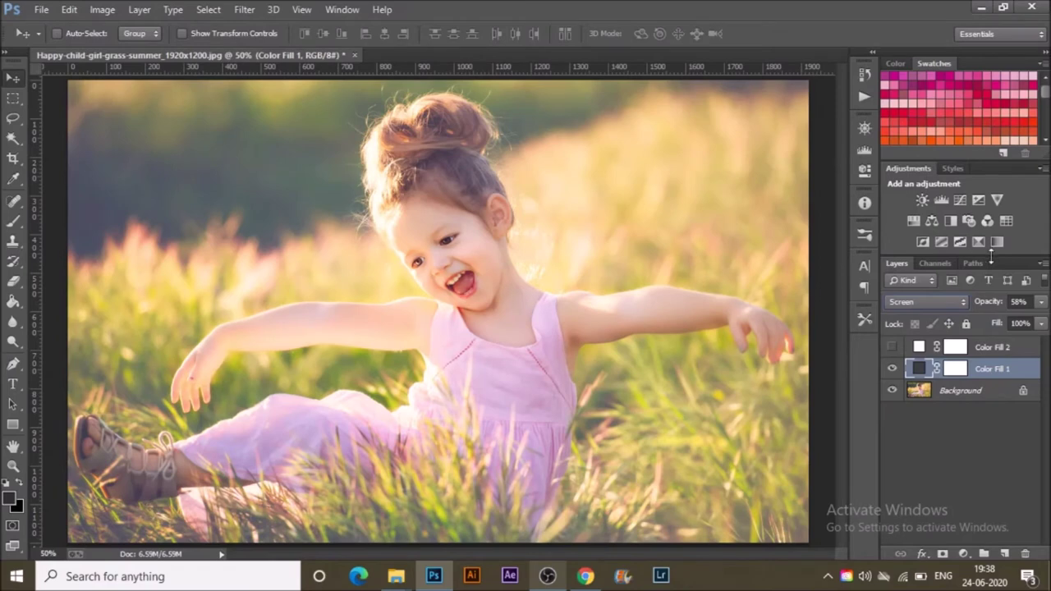
{"action": "left_click", "coordinate": [913, 303]}
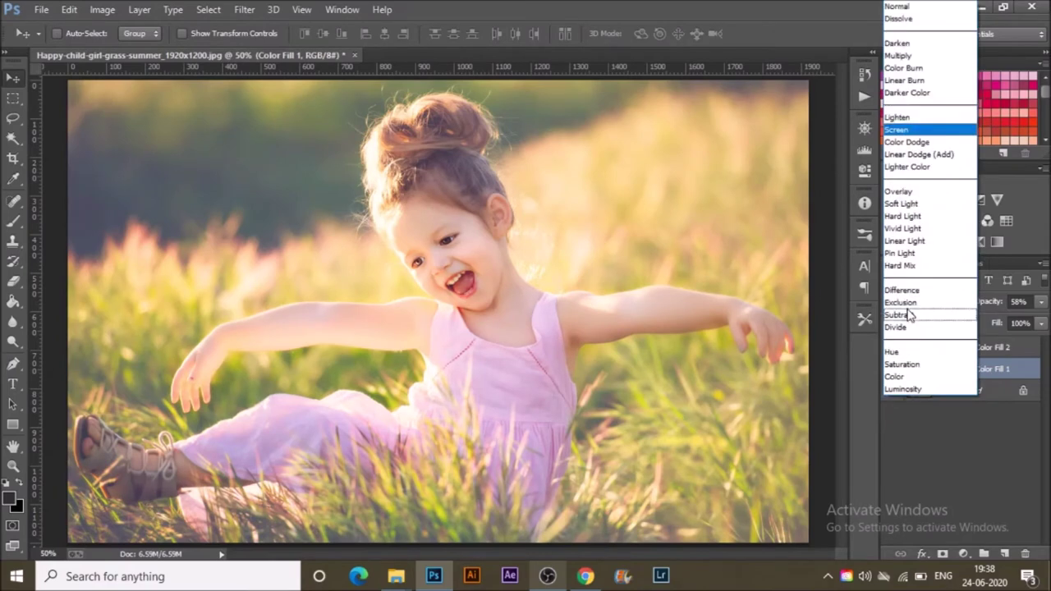
{"action": "left_click", "coordinate": [931, 142]}
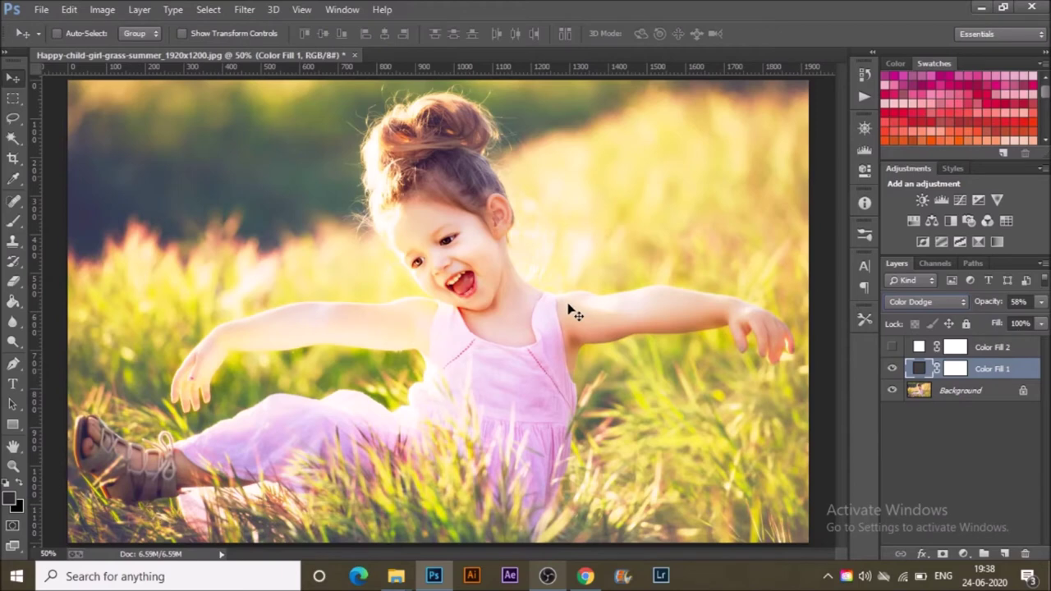
{"action": "left_click", "coordinate": [903, 302]}
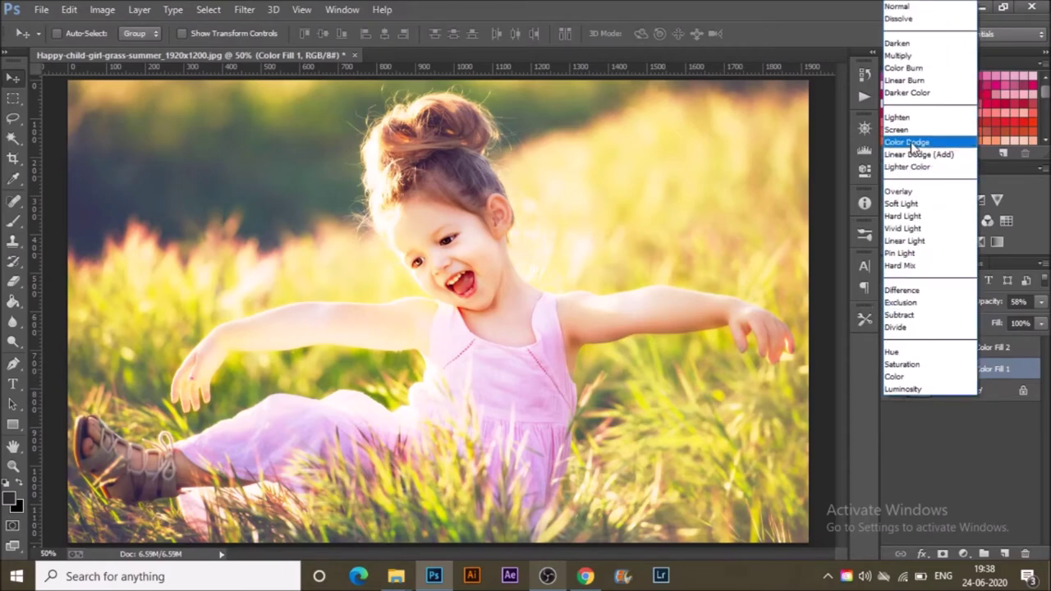
{"action": "left_click", "coordinate": [915, 154]}
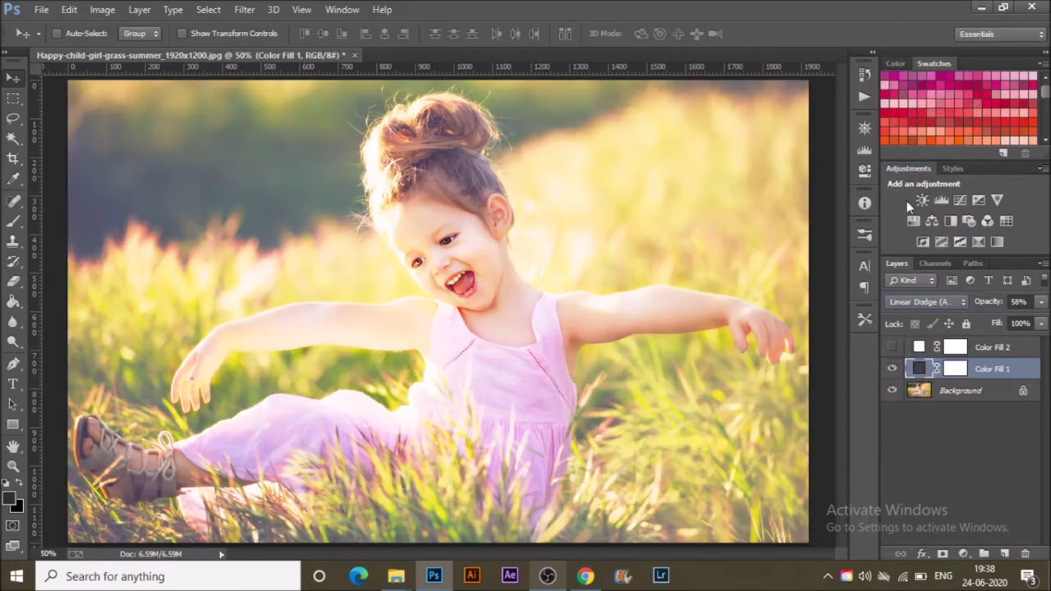
{"action": "left_click", "coordinate": [910, 302]}
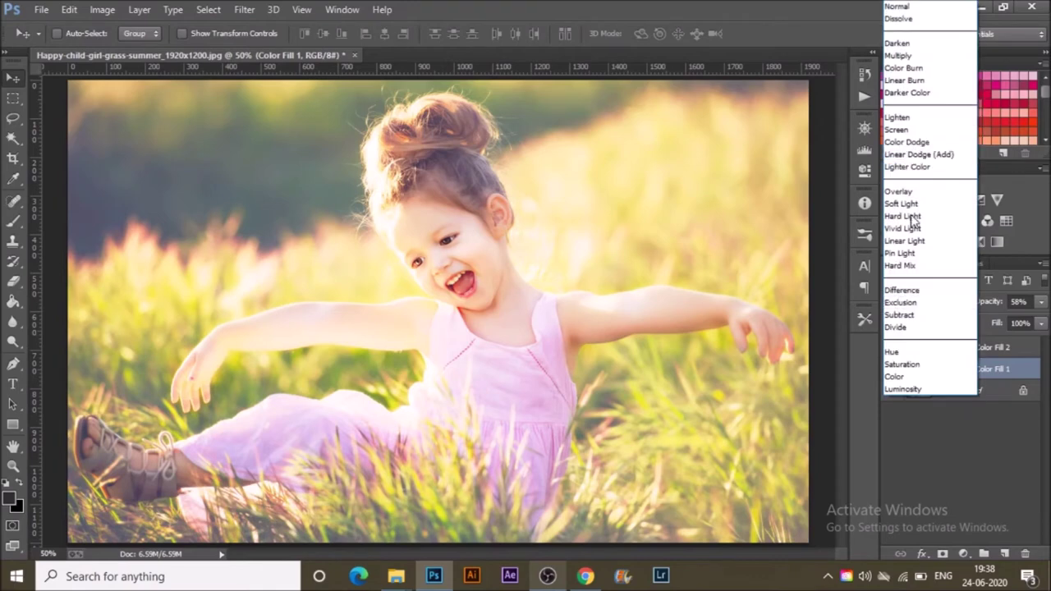
{"action": "left_click", "coordinate": [926, 171]}
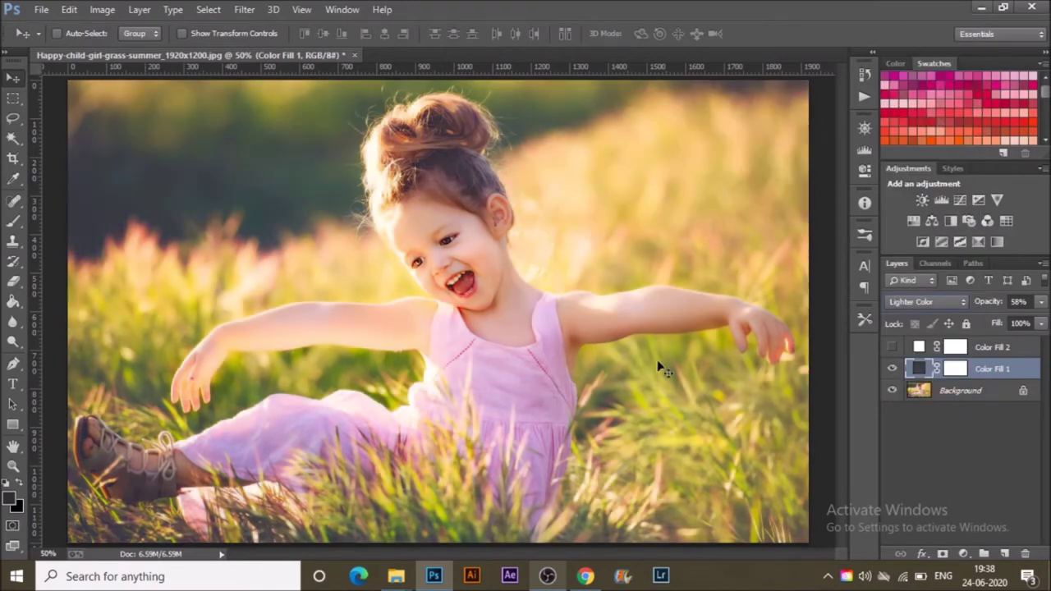
Set Color Fill 1's opacity to about 68% and reselect the layer.
{"action": "left_click", "coordinate": [1040, 301]}
{"action": "left_click_drag", "start_coordinate": [1007, 317], "coordinate": [979, 319]}
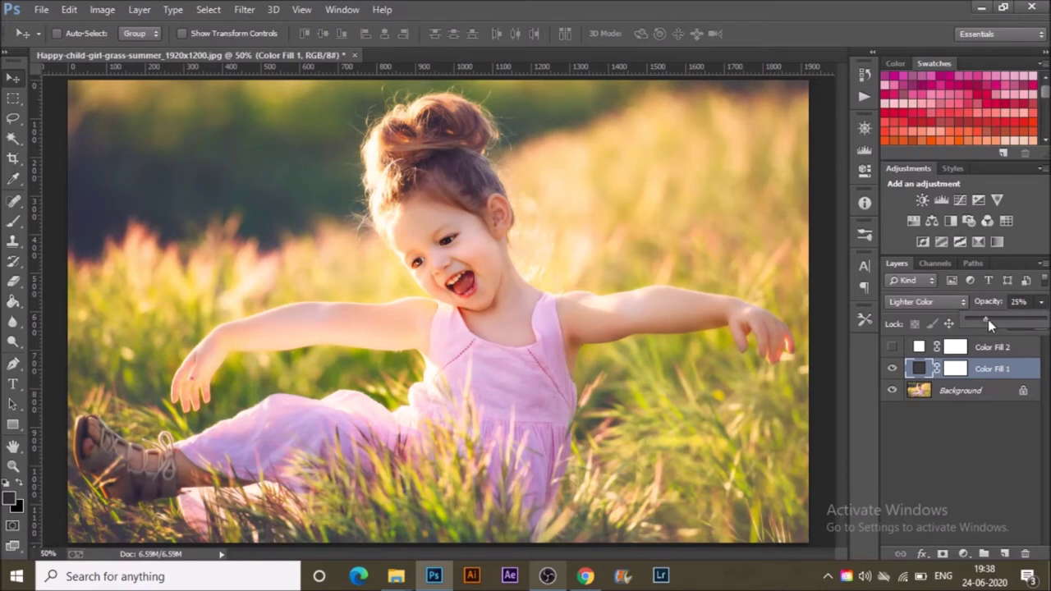
{"action": "left_click_drag", "start_coordinate": [1015, 318], "coordinate": [1018, 317]}
{"action": "left_click", "coordinate": [952, 369], "text": "ctrl"}
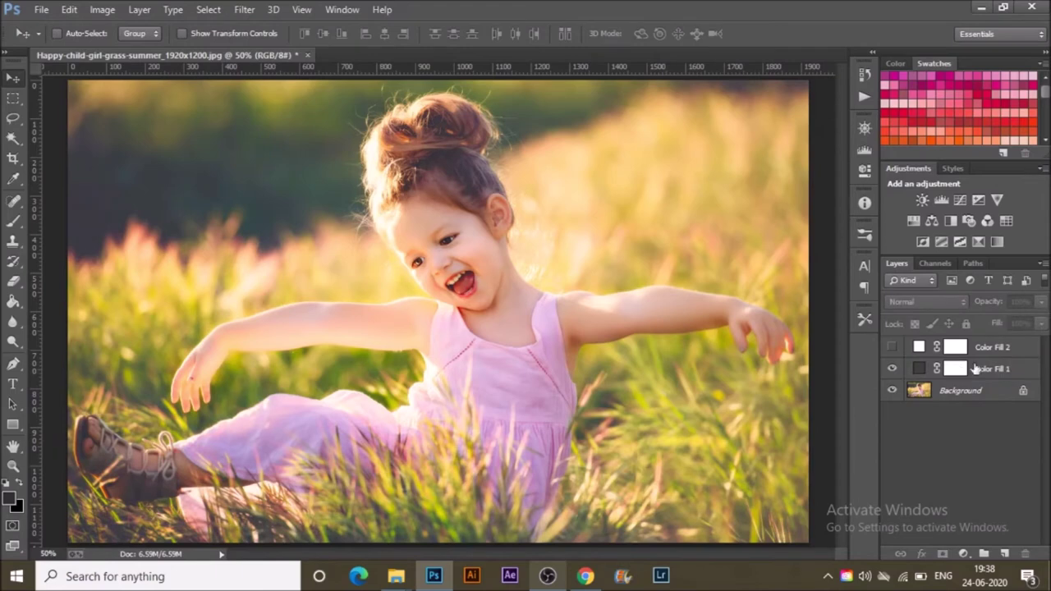
{"action": "left_click", "coordinate": [975, 369]}
{"action": "left_click", "coordinate": [932, 304]}
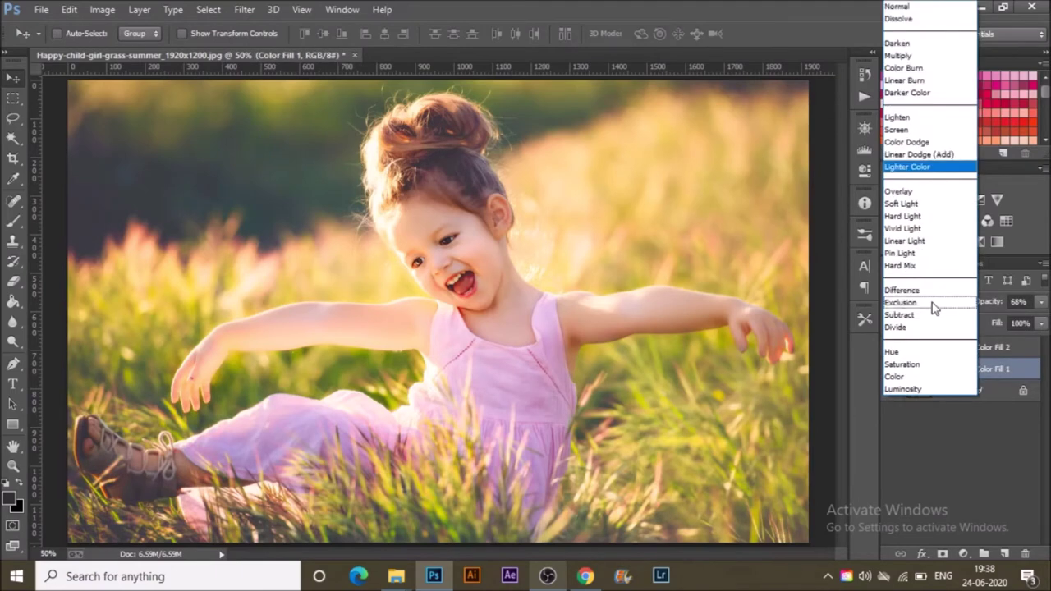
Try Overlay, Soft Light, Hard Light and Vivid Light blending on Color Fill 1.
{"action": "left_click", "coordinate": [933, 192]}
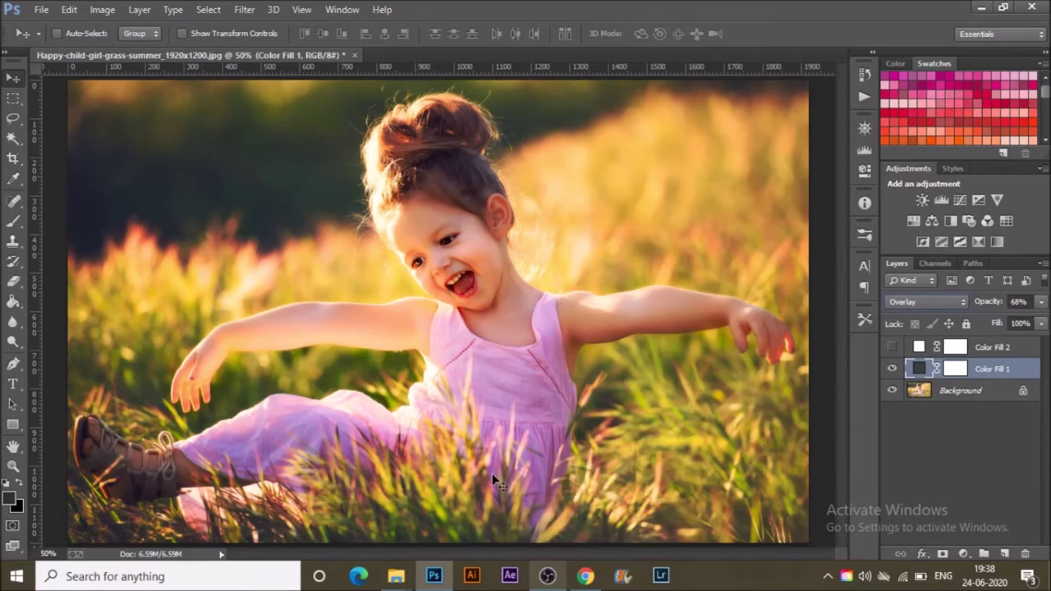
{"action": "left_click", "coordinate": [966, 301]}
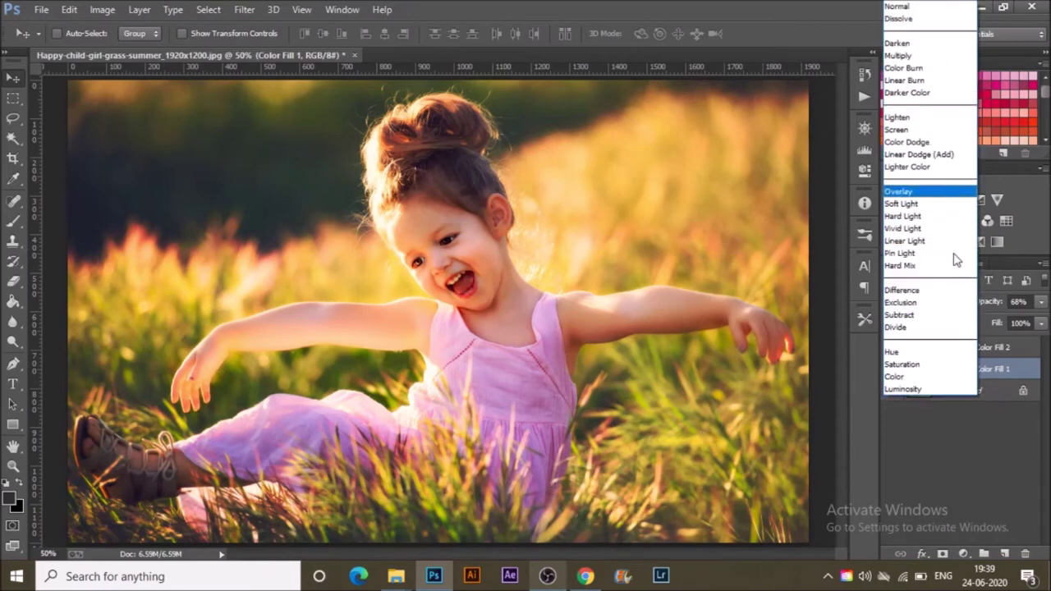
{"action": "left_click", "coordinate": [955, 205]}
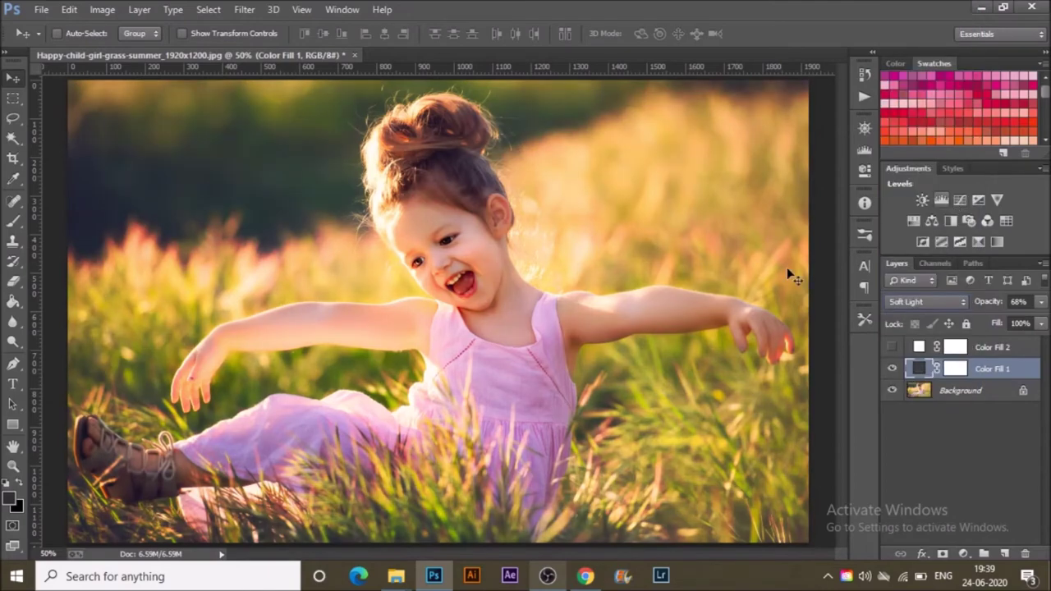
{"action": "left_click", "coordinate": [956, 301]}
{"action": "left_click", "coordinate": [940, 217]}
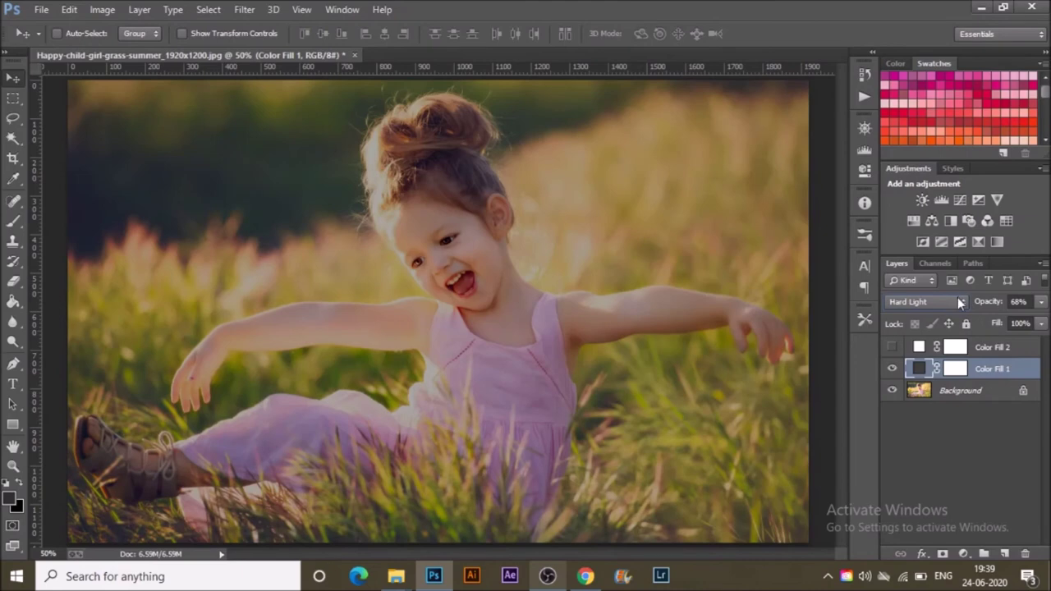
{"action": "left_click", "coordinate": [957, 301]}
{"action": "left_click", "coordinate": [953, 229]}
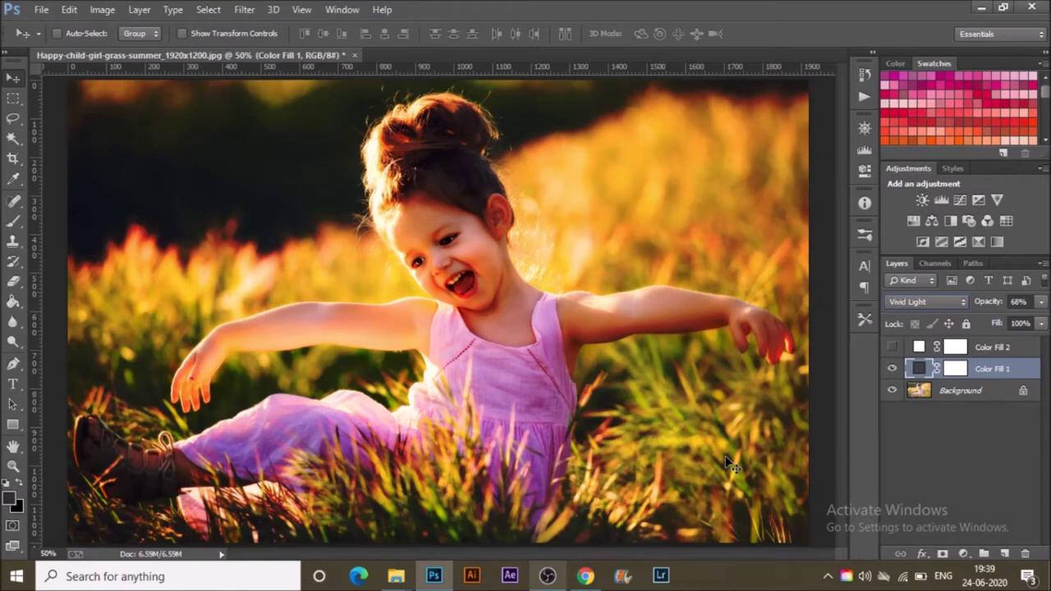
Try Linear Light and Pin Light, then settle Color Fill 1 on Hard Mix.
{"action": "left_click", "coordinate": [903, 304]}
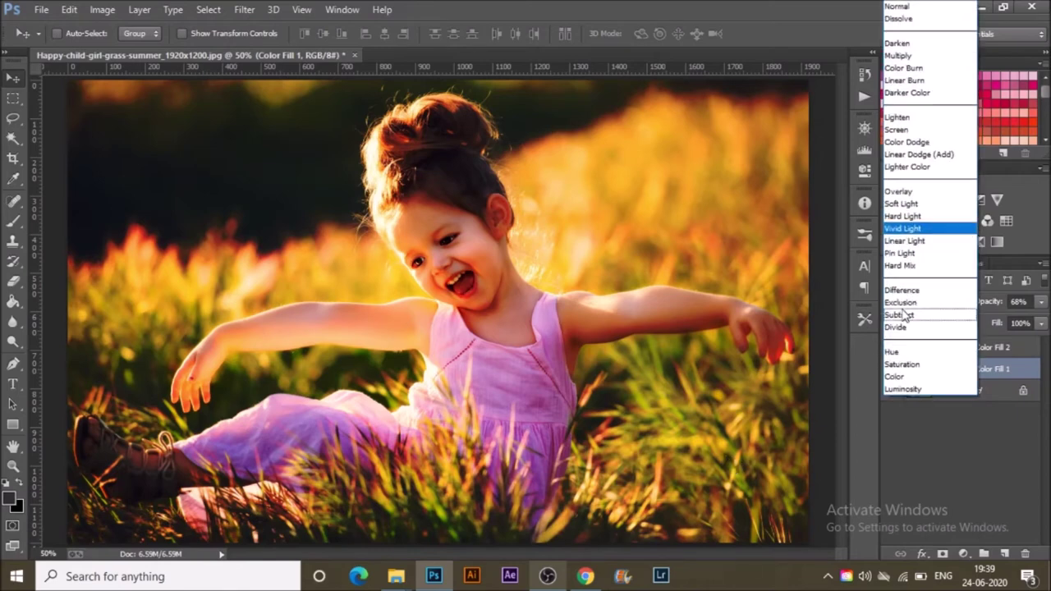
{"action": "left_click", "coordinate": [906, 240]}
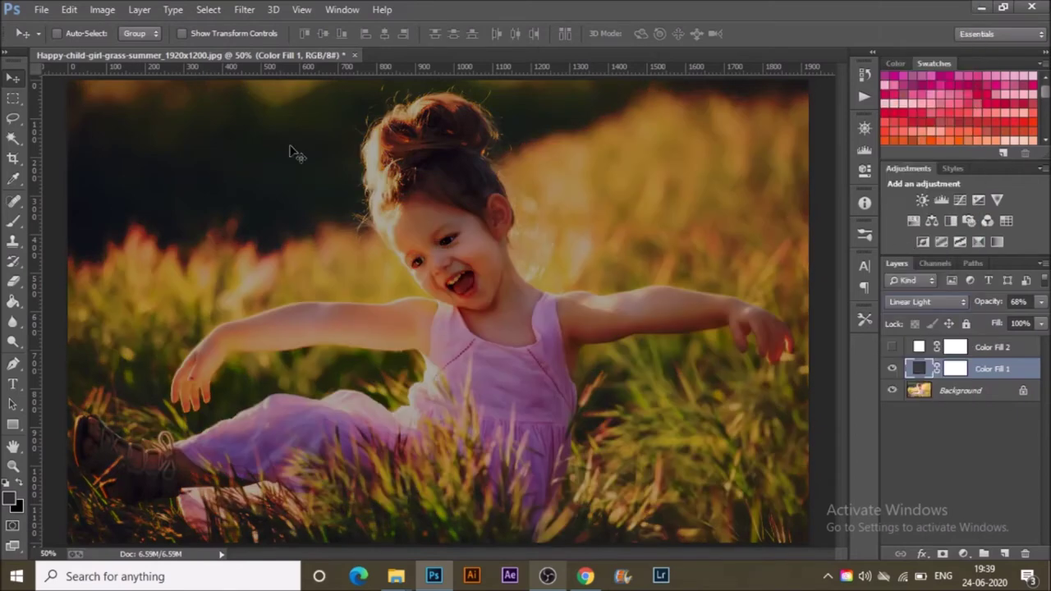
{"action": "left_click", "coordinate": [912, 303]}
{"action": "left_click", "coordinate": [921, 256]}
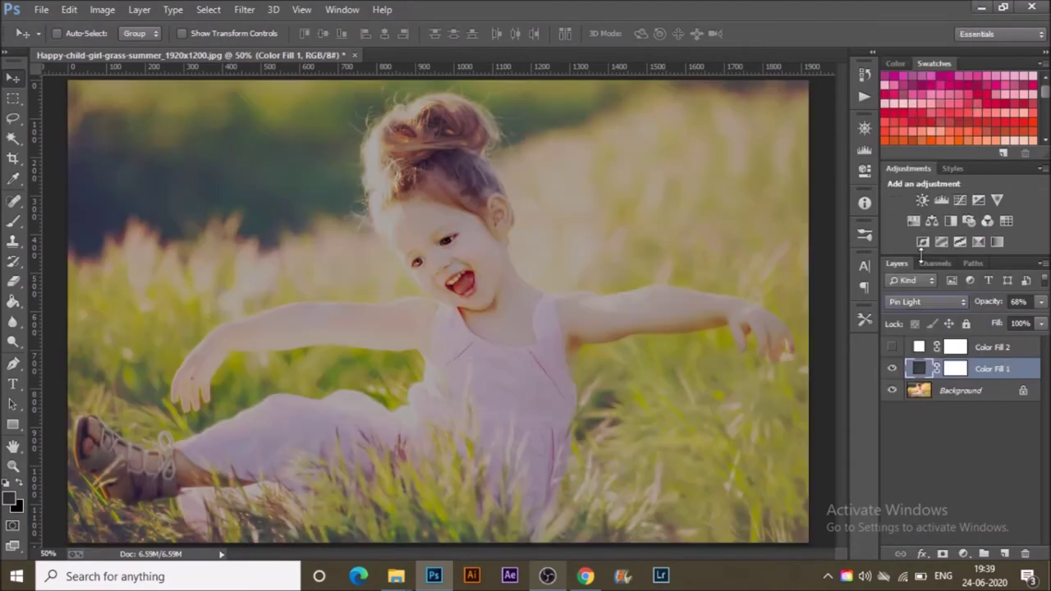
{"action": "left_click", "coordinate": [919, 302]}
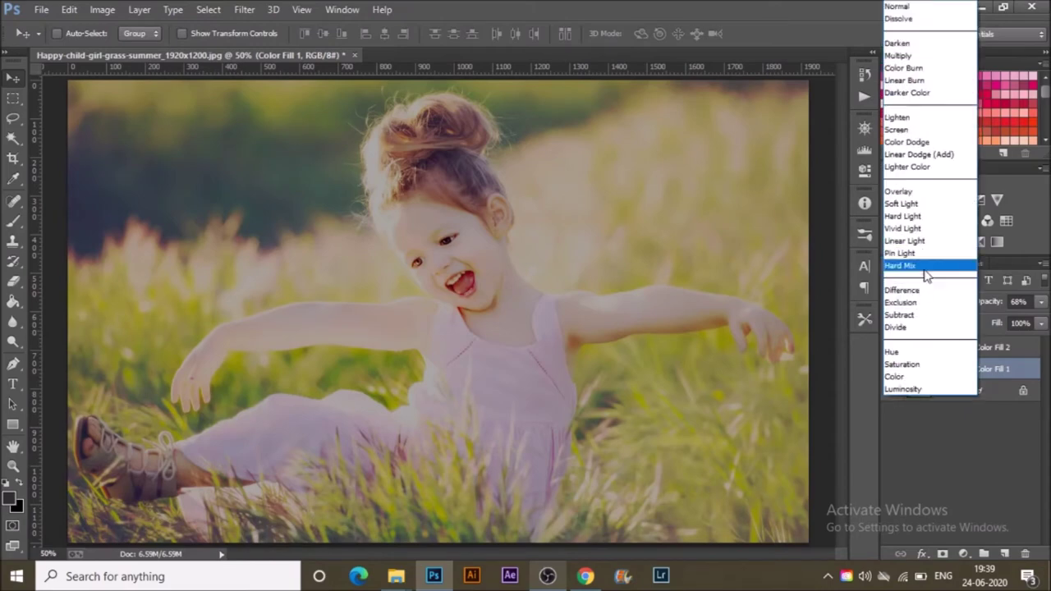
{"action": "left_click", "coordinate": [923, 272]}
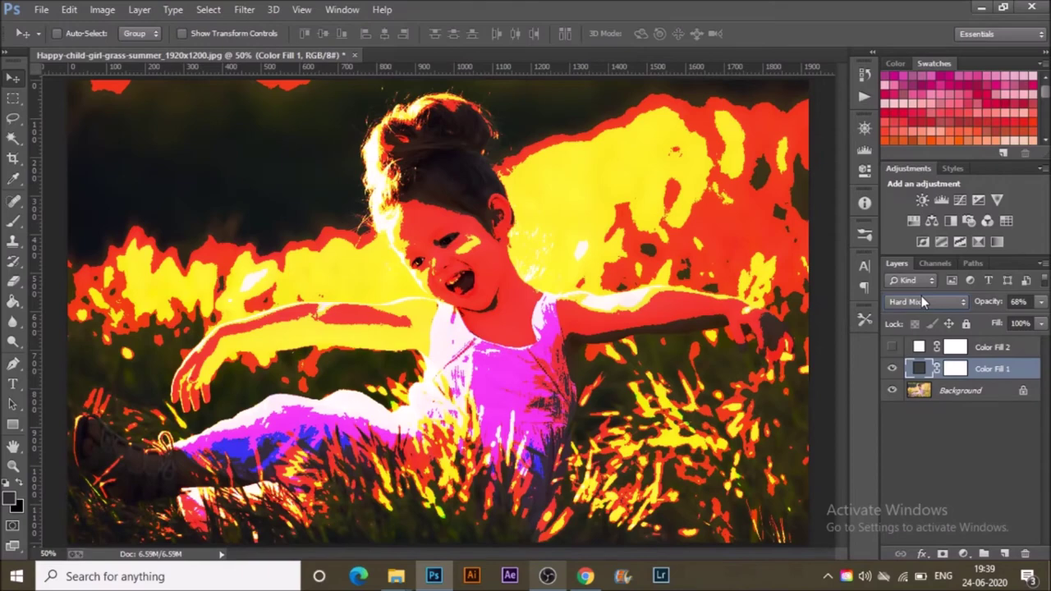
Set Color Fill 1 to Difference and toggle its visibility to compare with the original.
{"action": "left_click", "coordinate": [921, 302]}
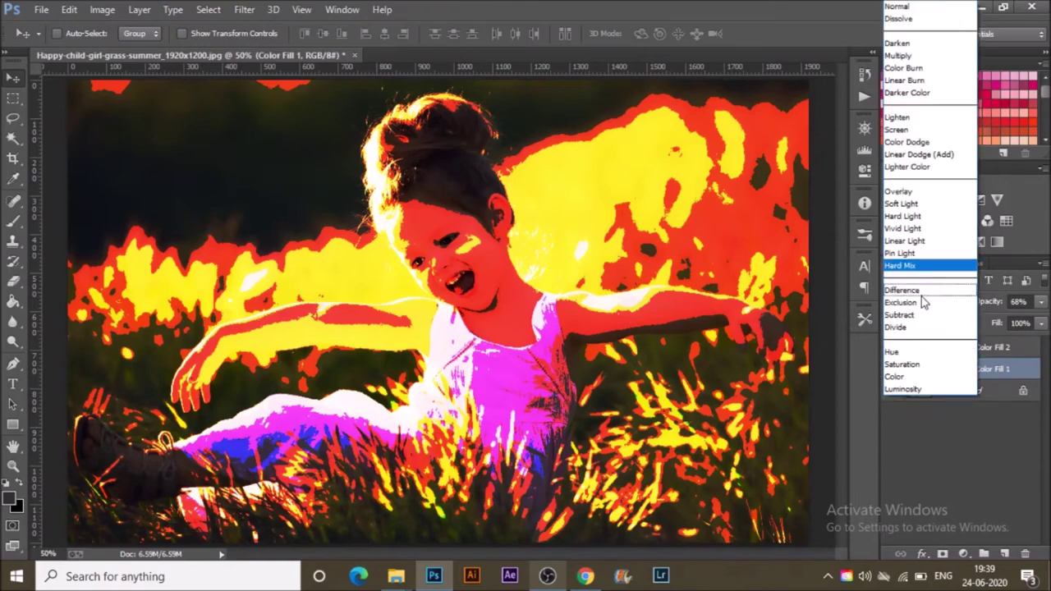
{"action": "left_click", "coordinate": [926, 291]}
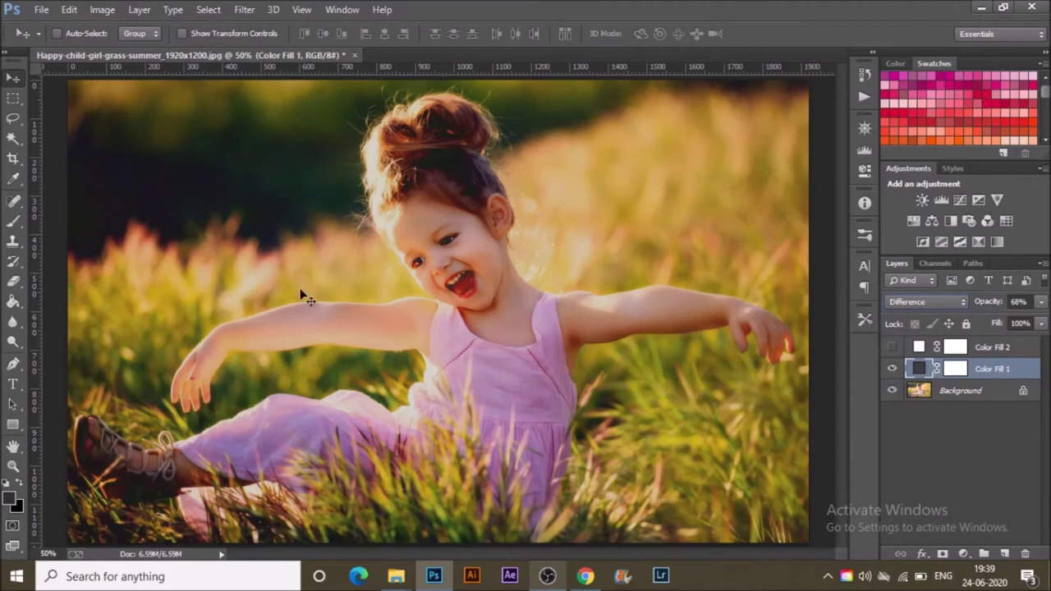
{"action": "left_click", "coordinate": [949, 304]}
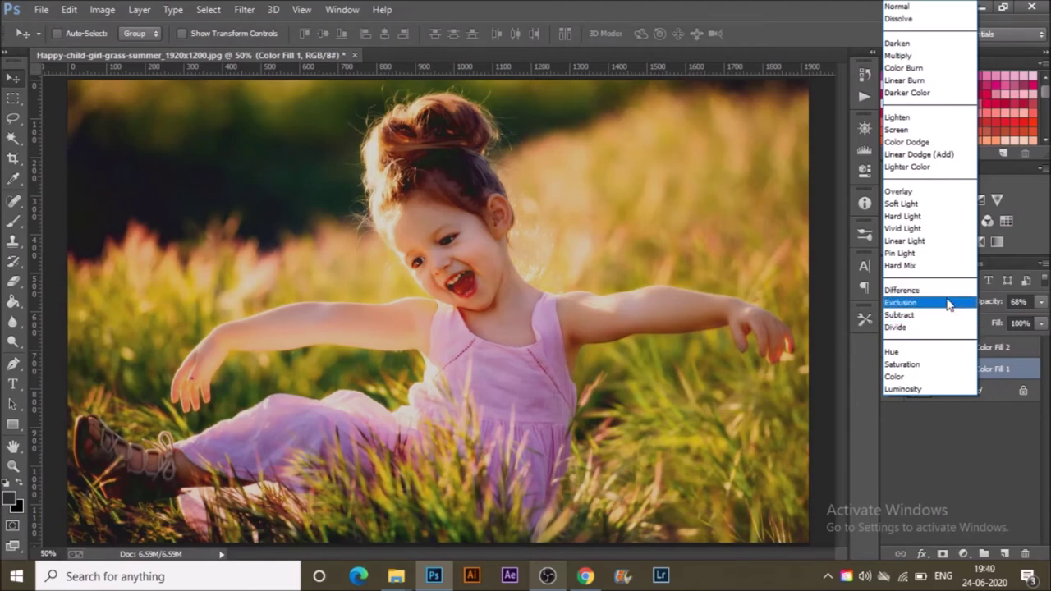
{"action": "left_click", "coordinate": [942, 437]}
{"action": "left_click", "coordinate": [893, 369]}
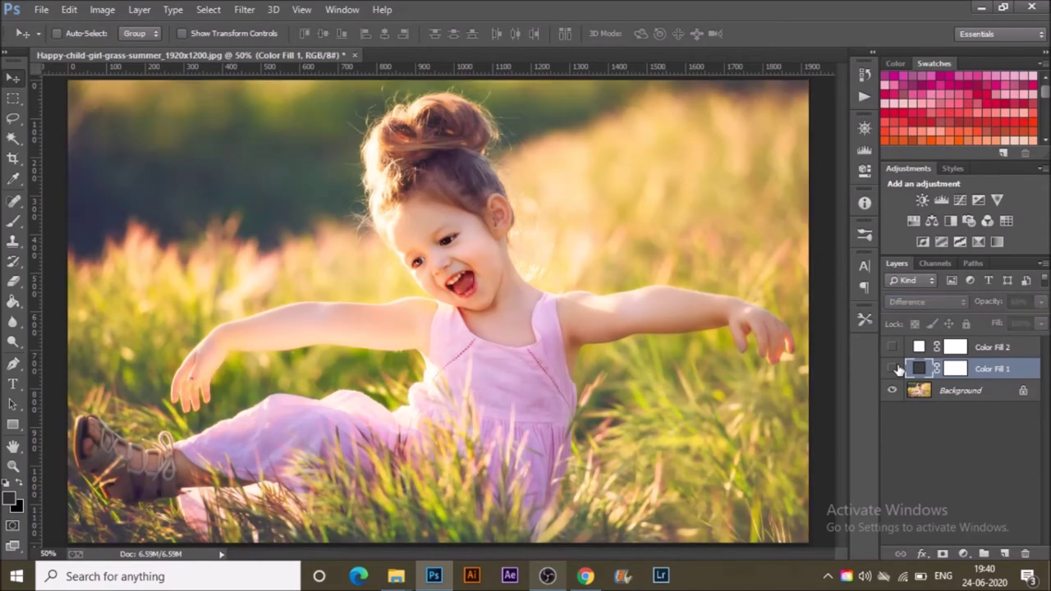
{"action": "left_click", "coordinate": [892, 369]}
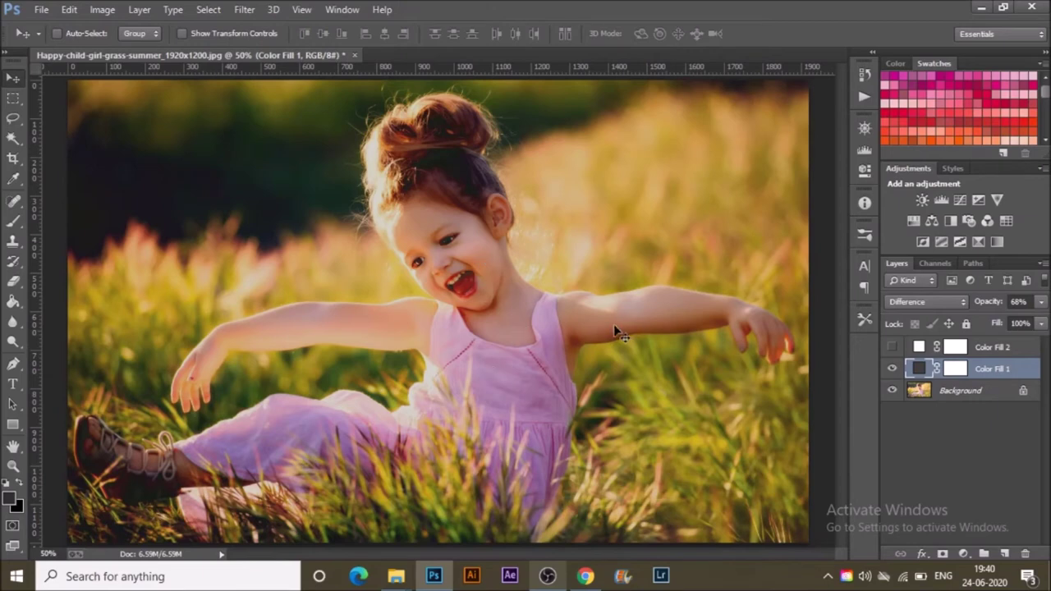
Try Exclusion and Subtract, ending Color Fill 1 on Divide blending.
{"action": "left_click", "coordinate": [916, 308]}
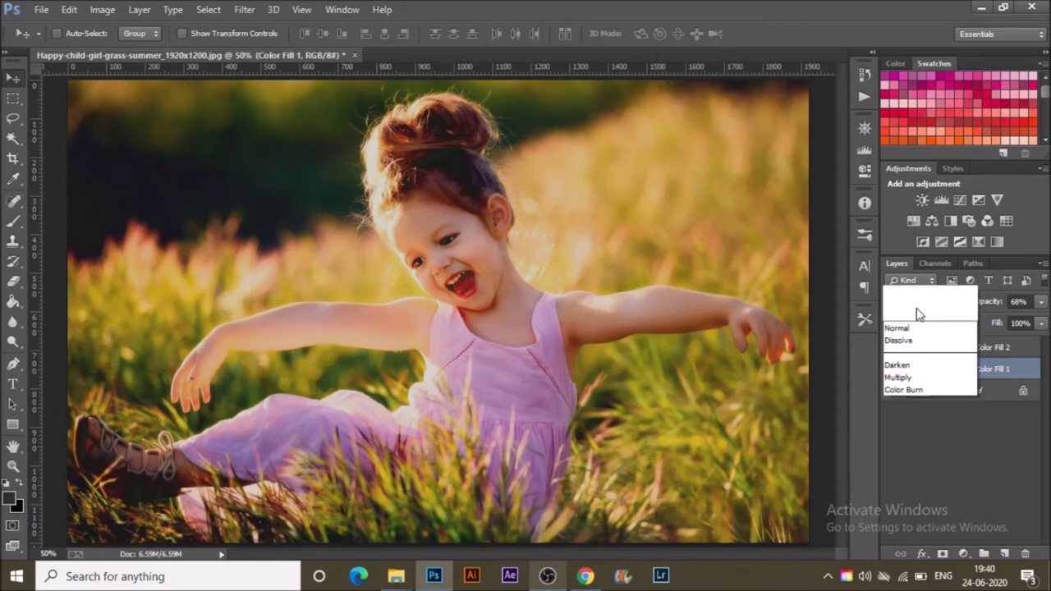
{"action": "left_click", "coordinate": [915, 305]}
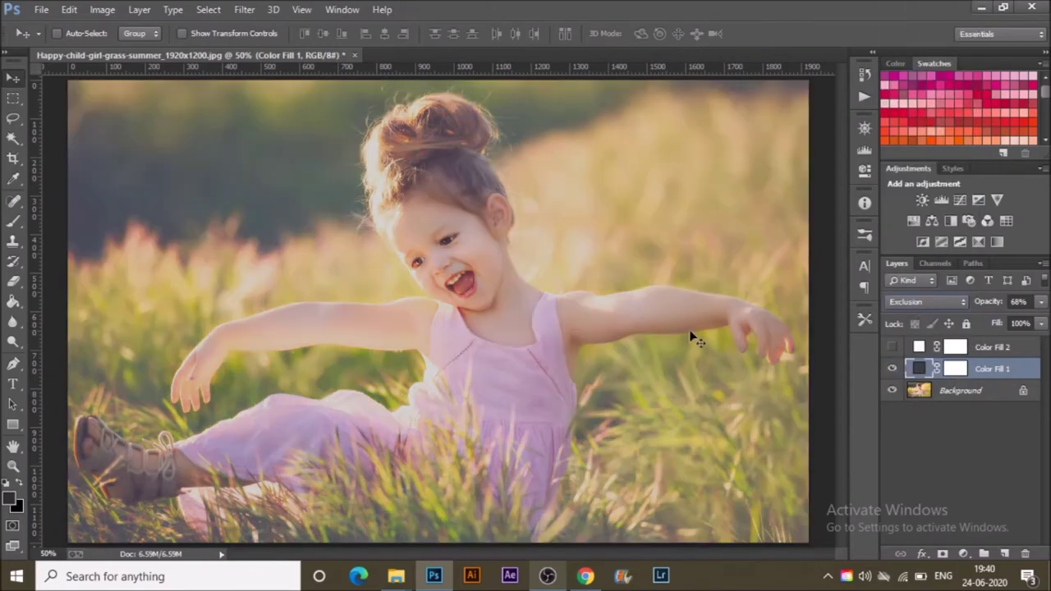
{"action": "left_click", "coordinate": [948, 301]}
{"action": "left_click", "coordinate": [946, 320]}
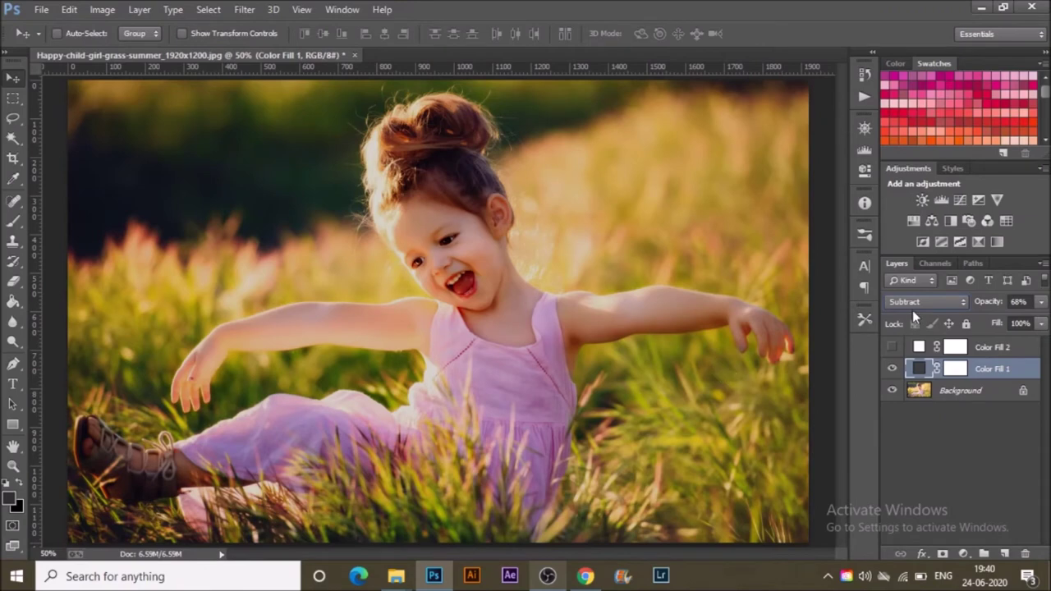
{"action": "left_click", "coordinate": [919, 300]}
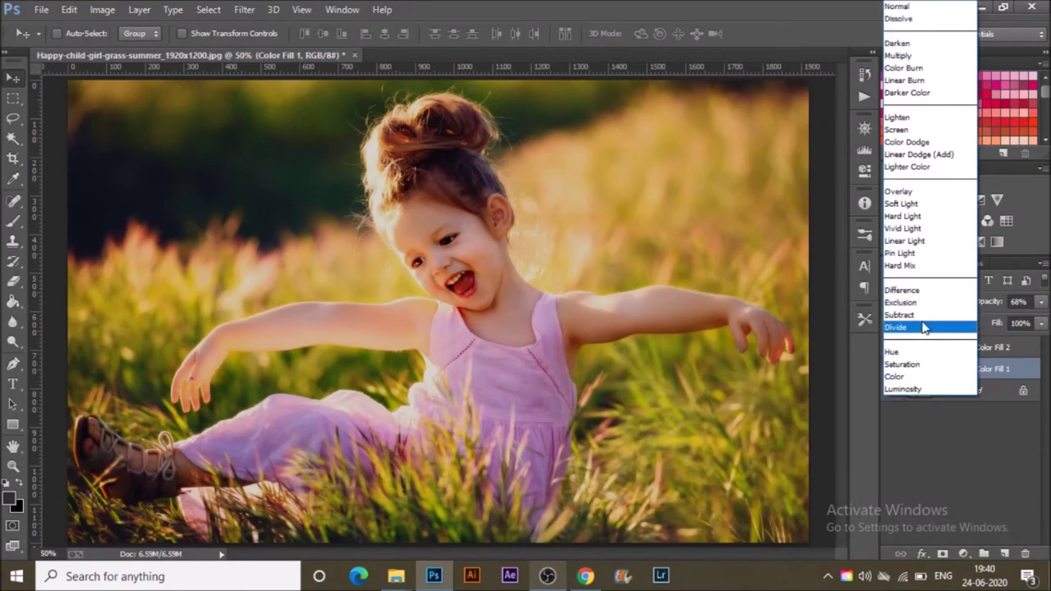
{"action": "left_click", "coordinate": [924, 324]}
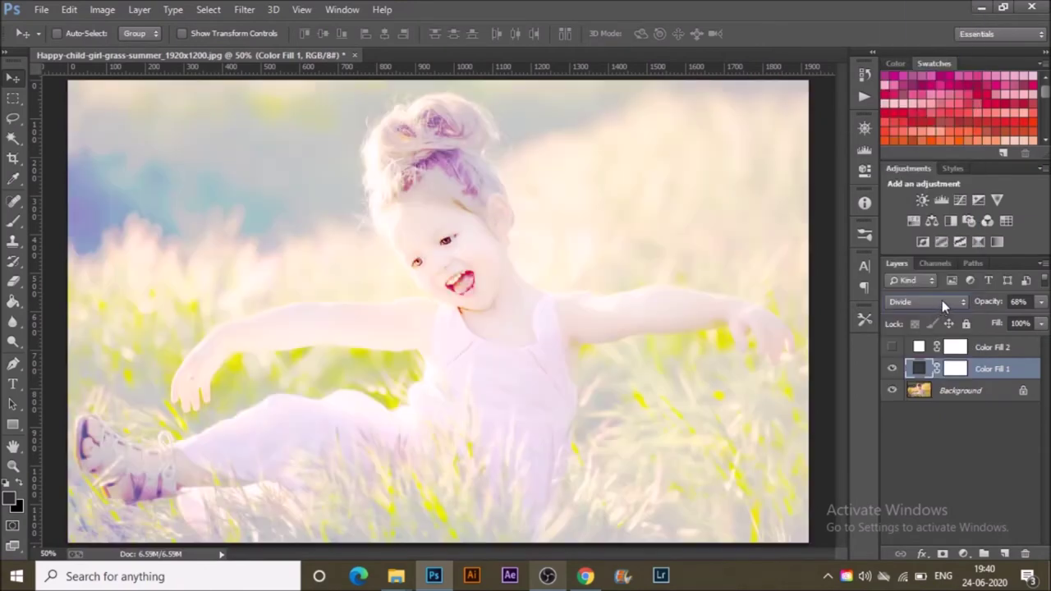
{"action": "left_click", "coordinate": [941, 300]}
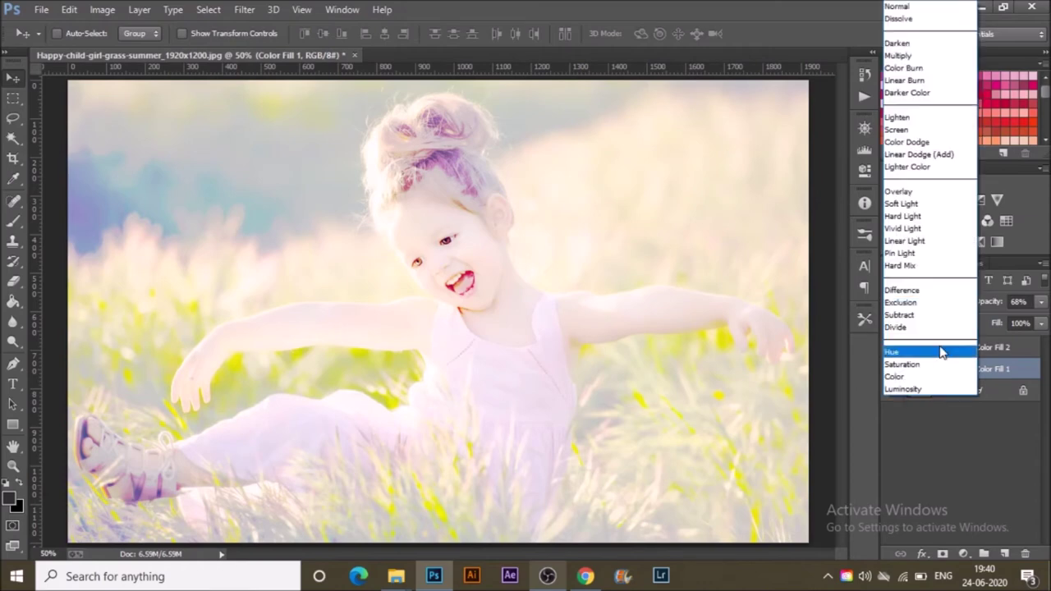
Cycle Color Fill 1 through Hue, Saturation, Color and Luminosity, then hide the layer.
{"action": "left_click", "coordinate": [942, 352]}
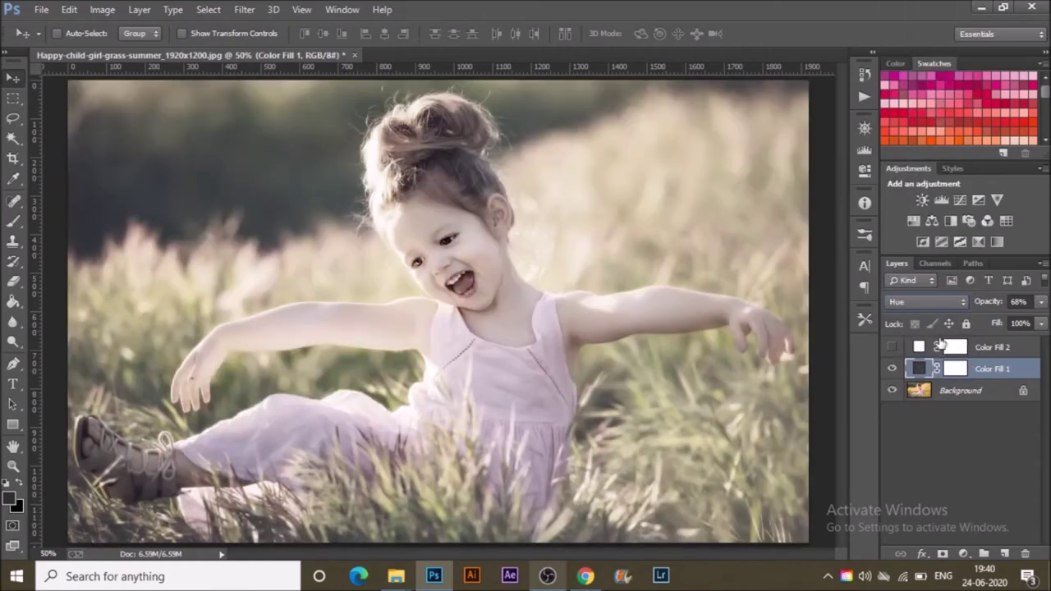
{"action": "left_click", "coordinate": [948, 306]}
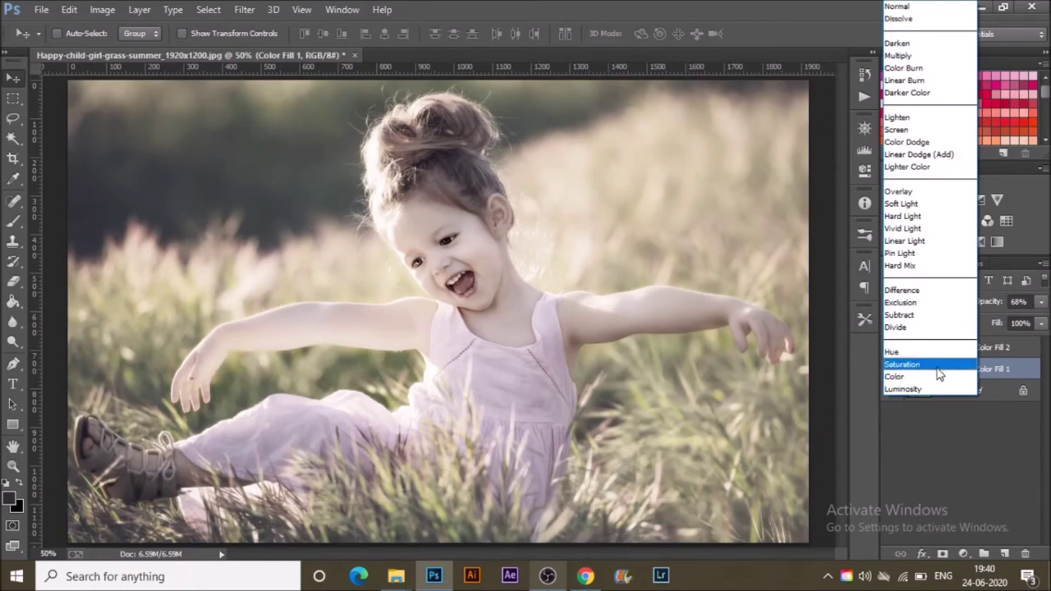
{"action": "left_click", "coordinate": [937, 364]}
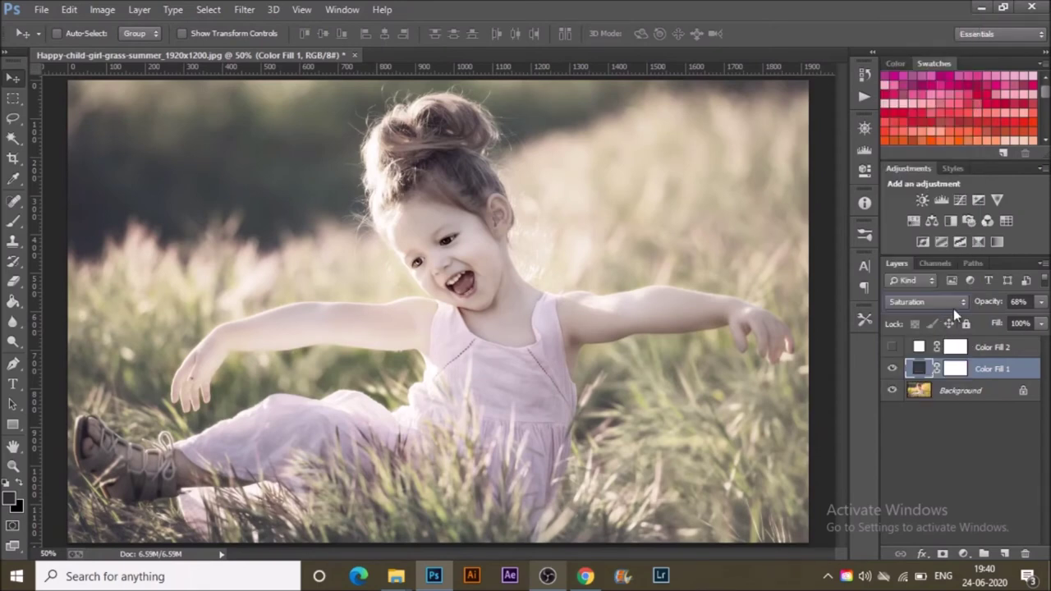
{"action": "left_click", "coordinate": [953, 307]}
{"action": "left_click", "coordinate": [950, 374]}
{"action": "left_click", "coordinate": [957, 308]}
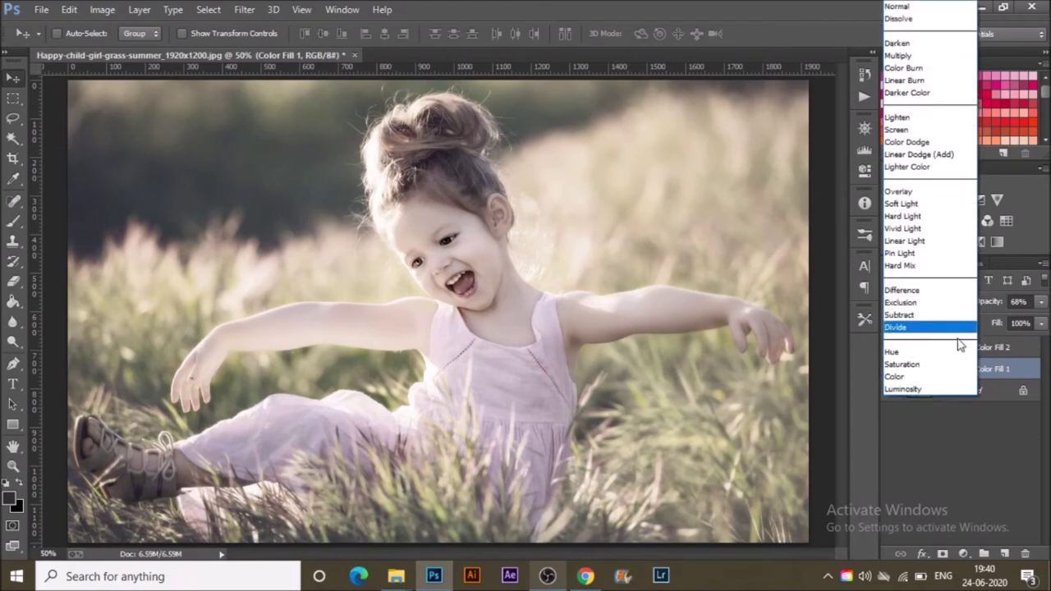
{"action": "left_click", "coordinate": [950, 388]}
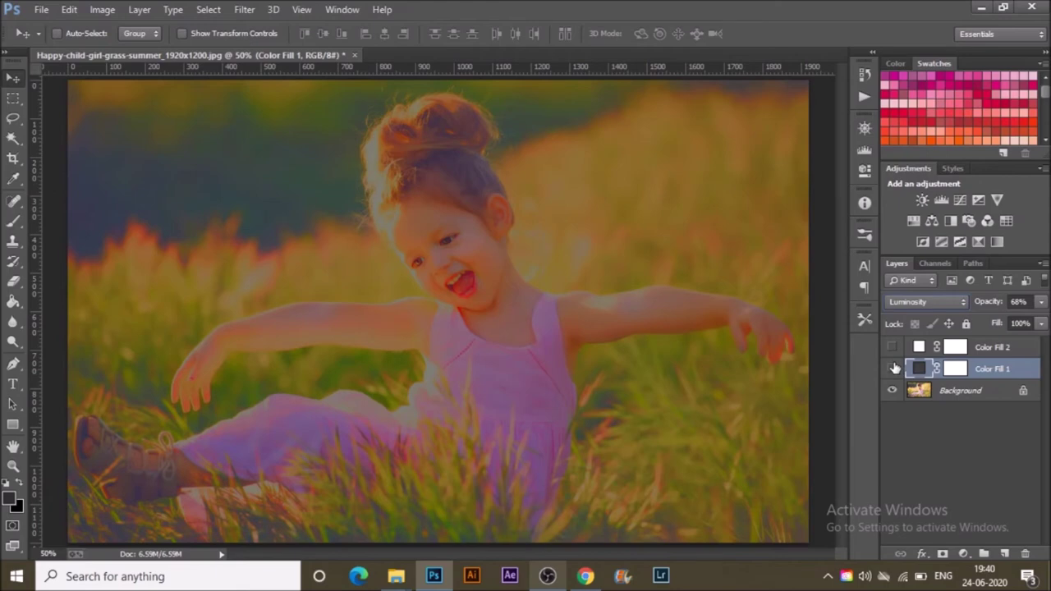
{"action": "left_click", "coordinate": [892, 368]}
Show the white Color Fill 2 and switch its blend mode from Dissolve to Darken.
{"action": "left_click", "coordinate": [892, 348]}
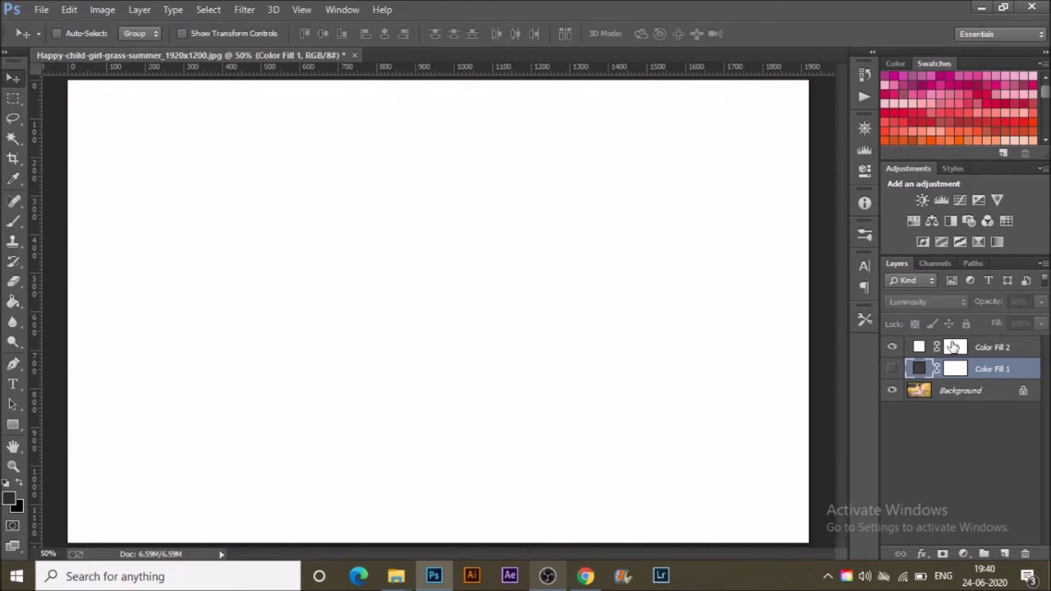
{"action": "left_click", "coordinate": [954, 347]}
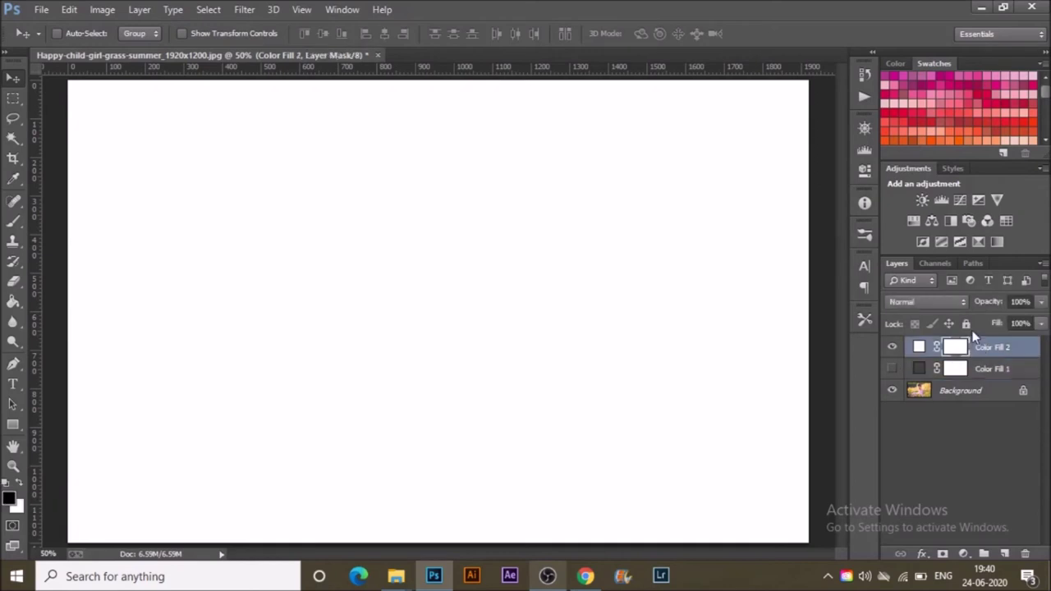
{"action": "left_click", "coordinate": [928, 304]}
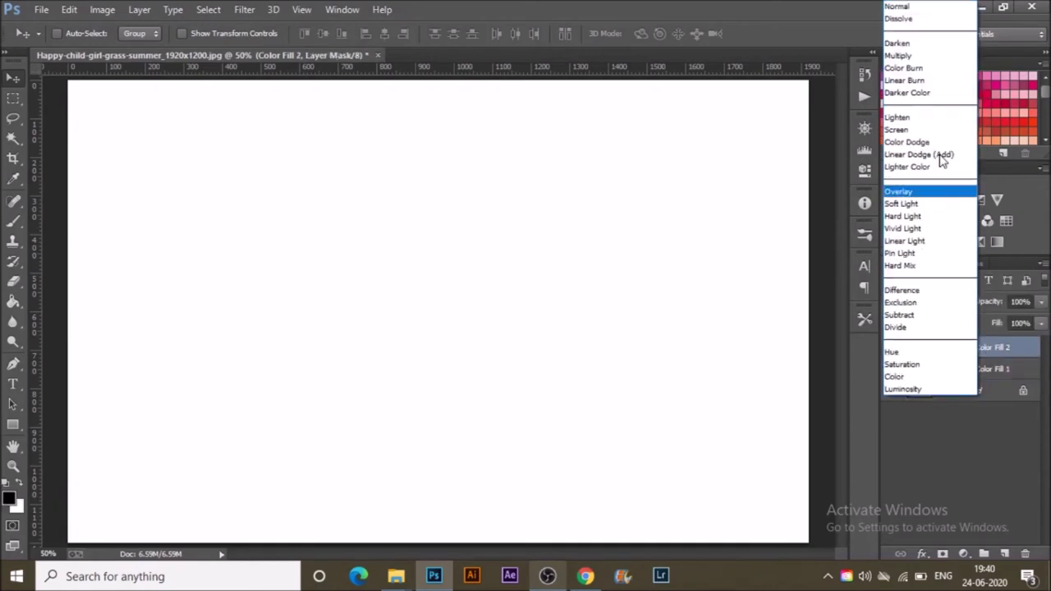
{"action": "left_click", "coordinate": [942, 19]}
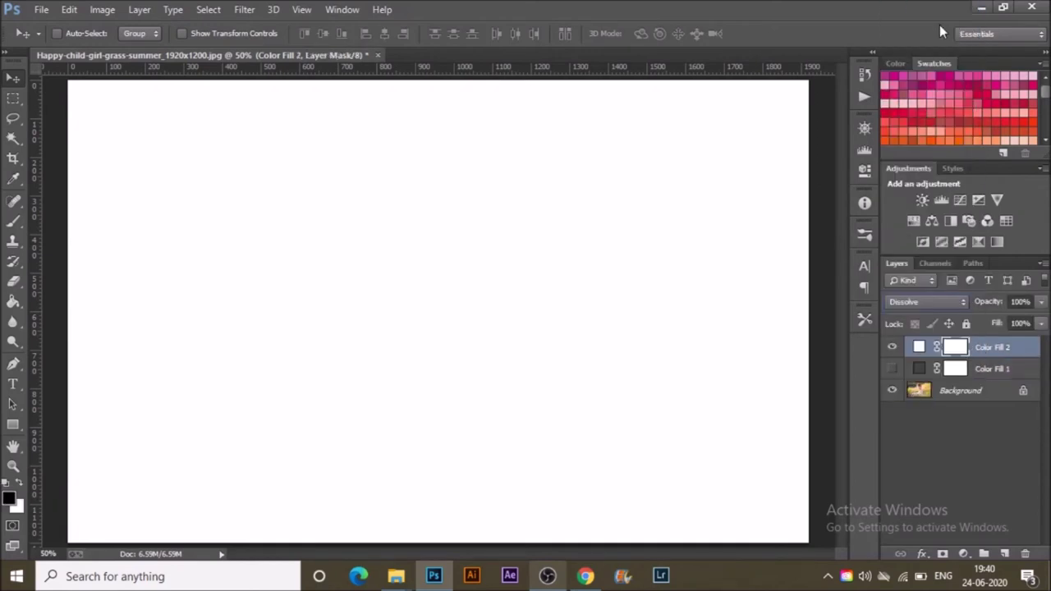
{"action": "left_click", "coordinate": [929, 301]}
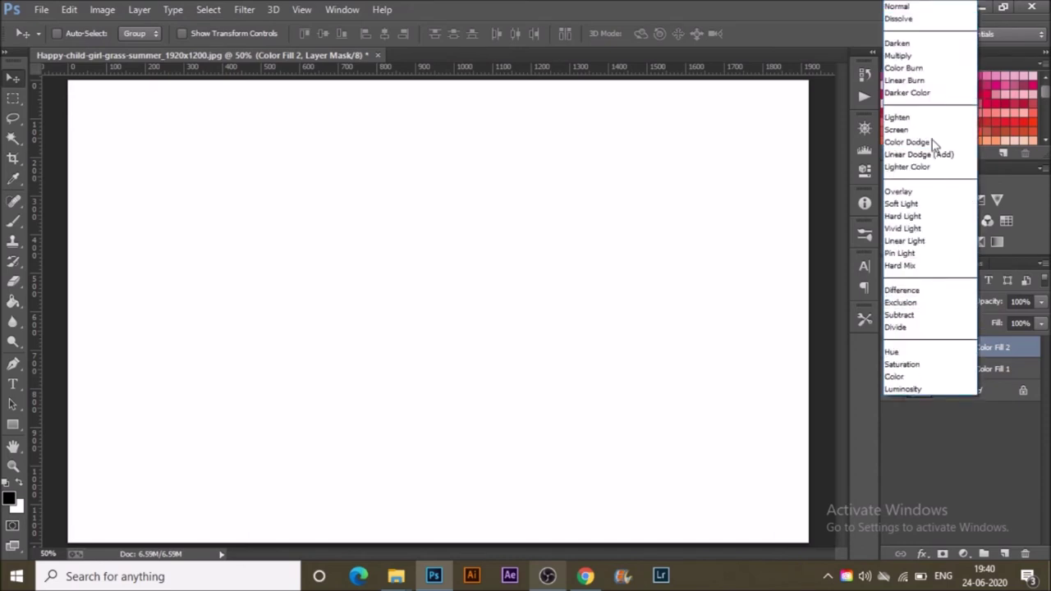
{"action": "left_click", "coordinate": [937, 45]}
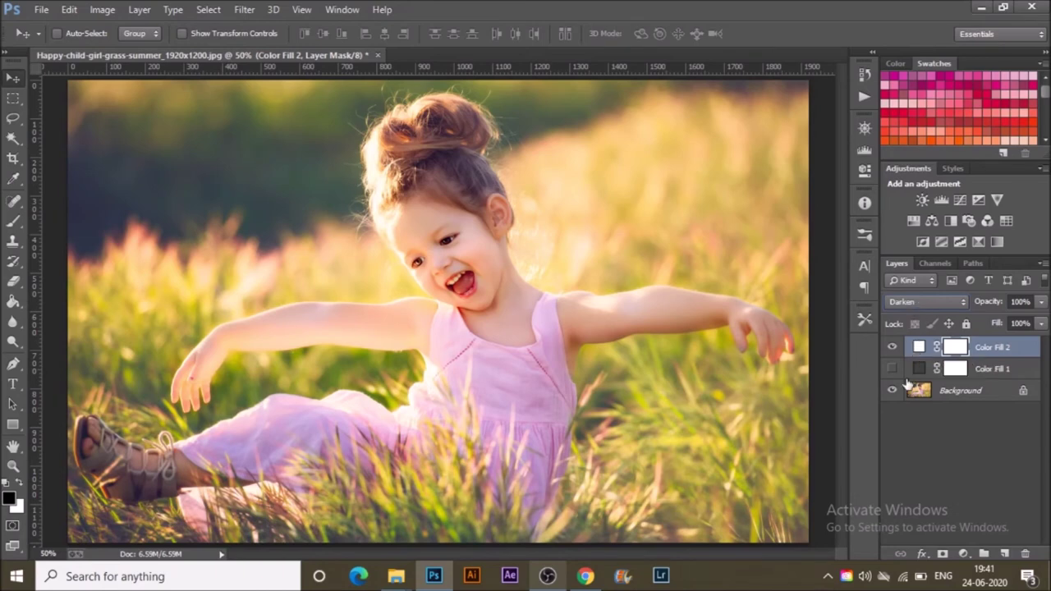
Set Color Fill 1 to Darken, hide it, and make the visible Color Fill 2 active again.
{"action": "left_click", "coordinate": [891, 369]}
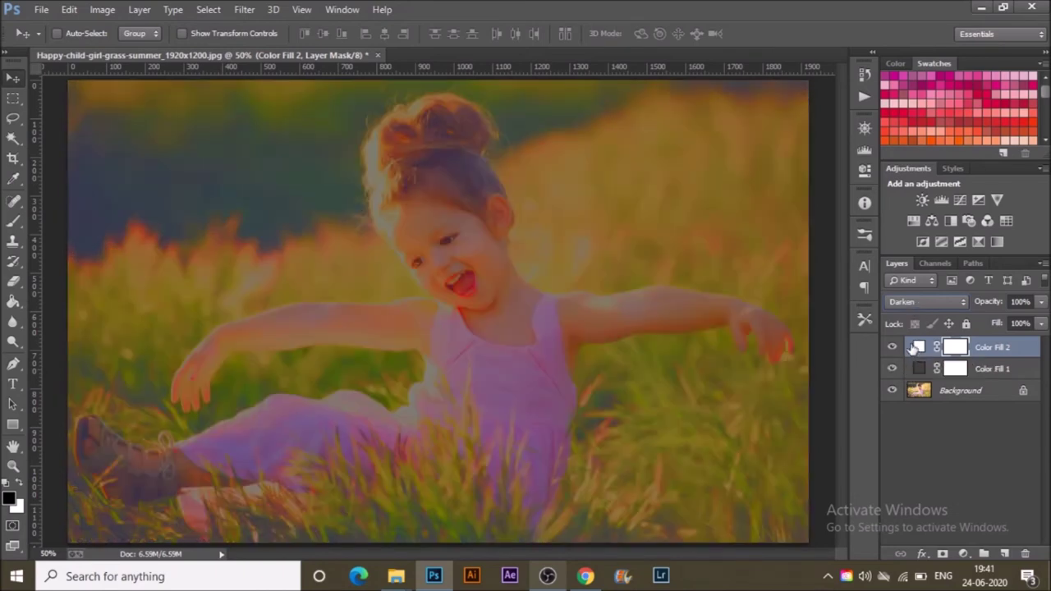
{"action": "left_click", "coordinate": [995, 368]}
{"action": "left_click", "coordinate": [966, 301]}
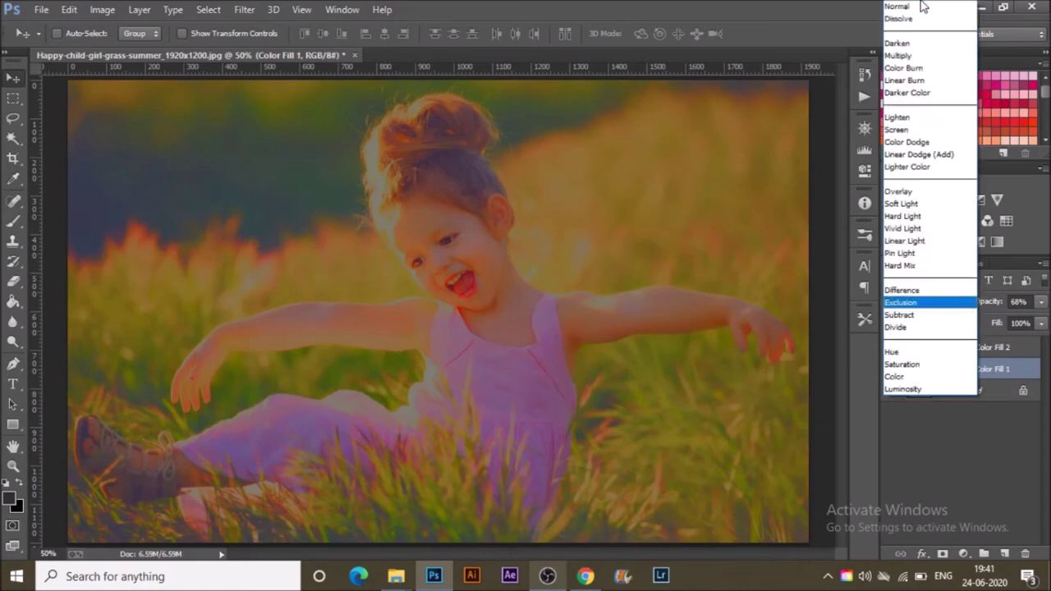
{"action": "left_click", "coordinate": [923, 44]}
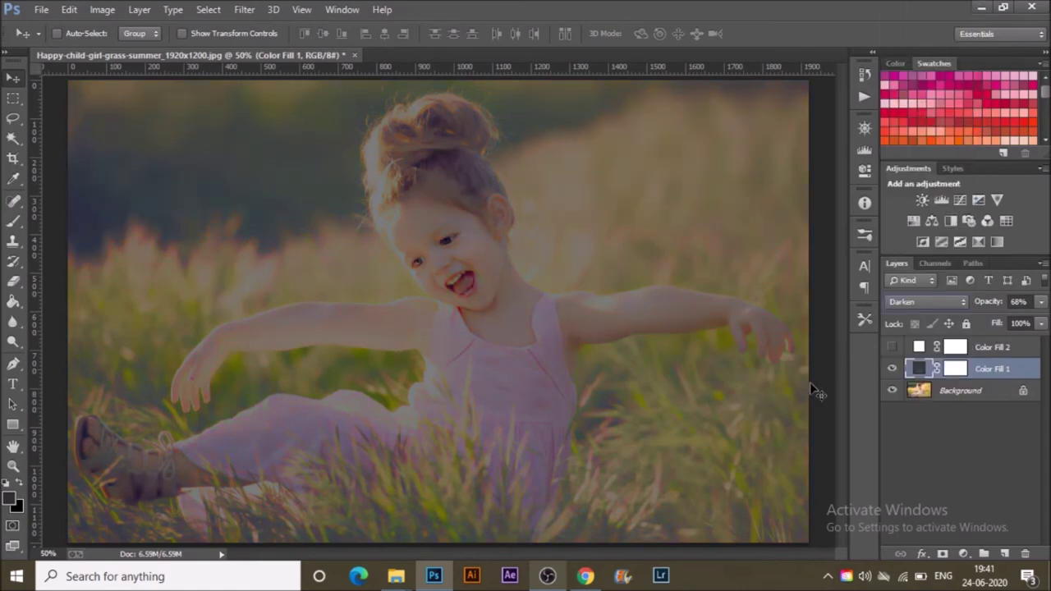
{"action": "left_click", "coordinate": [891, 368]}
{"action": "left_click", "coordinate": [892, 348]}
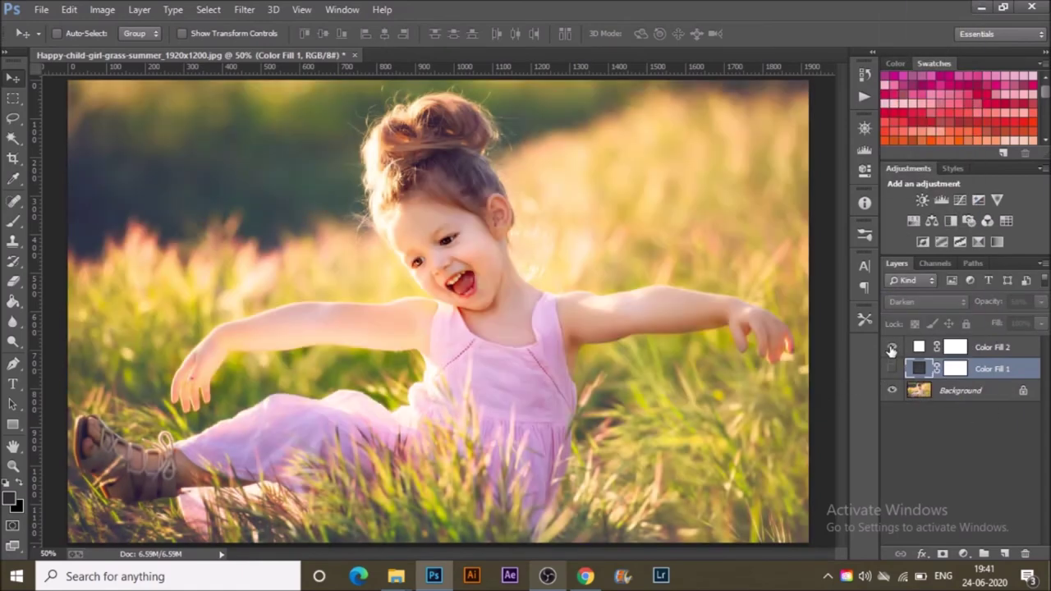
{"action": "left_click", "coordinate": [995, 347]}
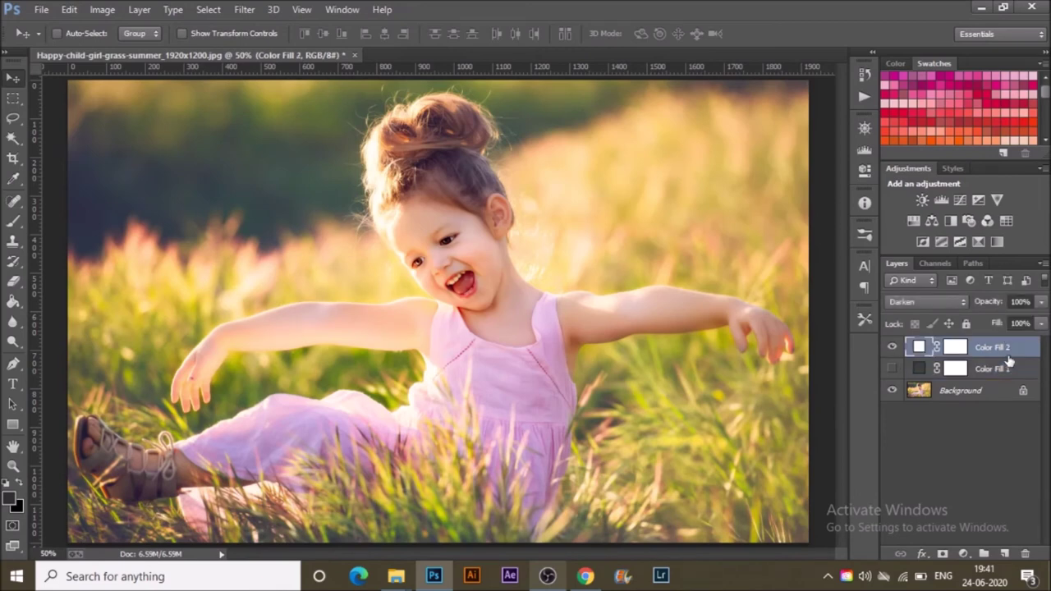
Cycle Color Fill 2 through Multiply, Color Burn, Linear Burn and Darker Color, ending on Lighten.
{"action": "left_click", "coordinate": [933, 305]}
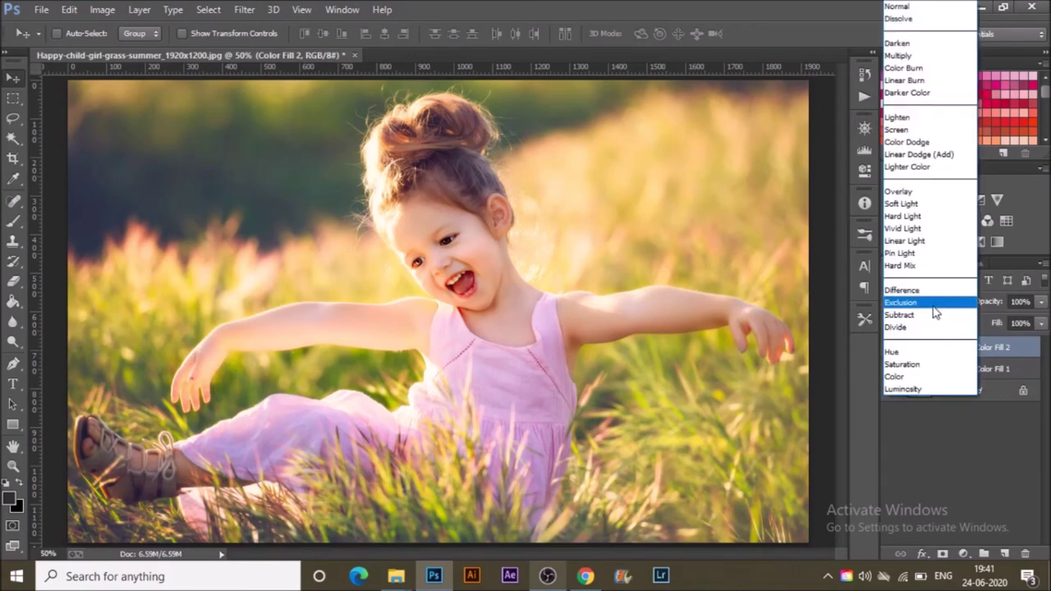
{"action": "left_click", "coordinate": [940, 56]}
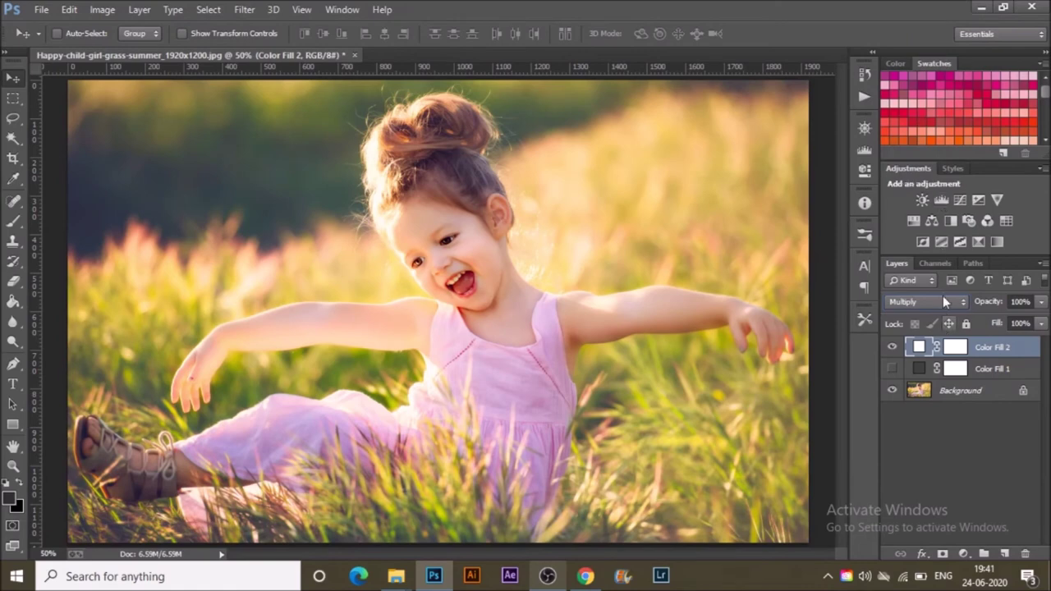
{"action": "left_click", "coordinate": [943, 300]}
{"action": "left_click", "coordinate": [940, 69]}
{"action": "left_click", "coordinate": [944, 302]}
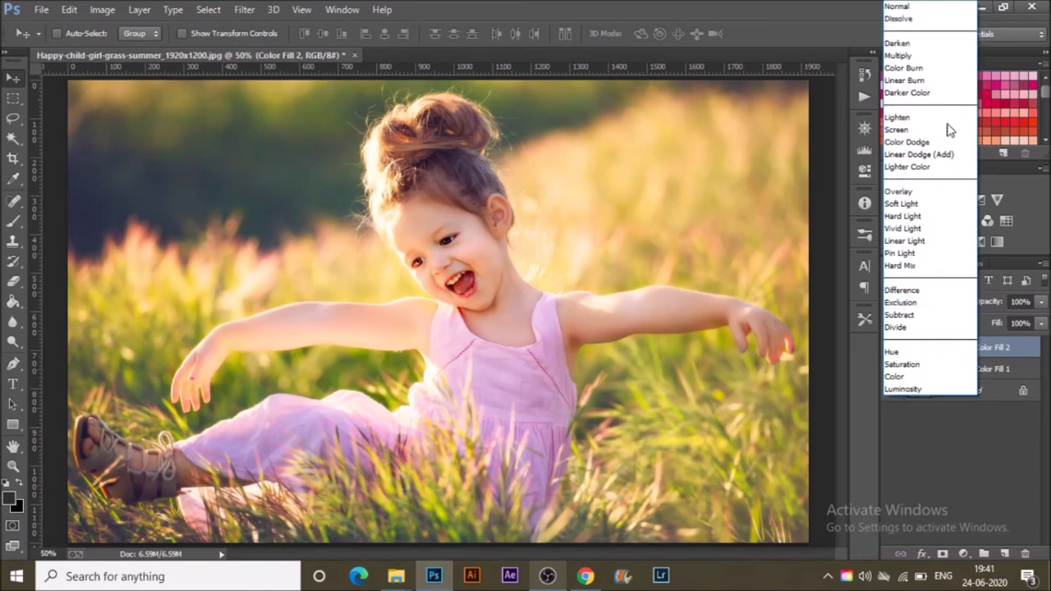
{"action": "left_click", "coordinate": [946, 80]}
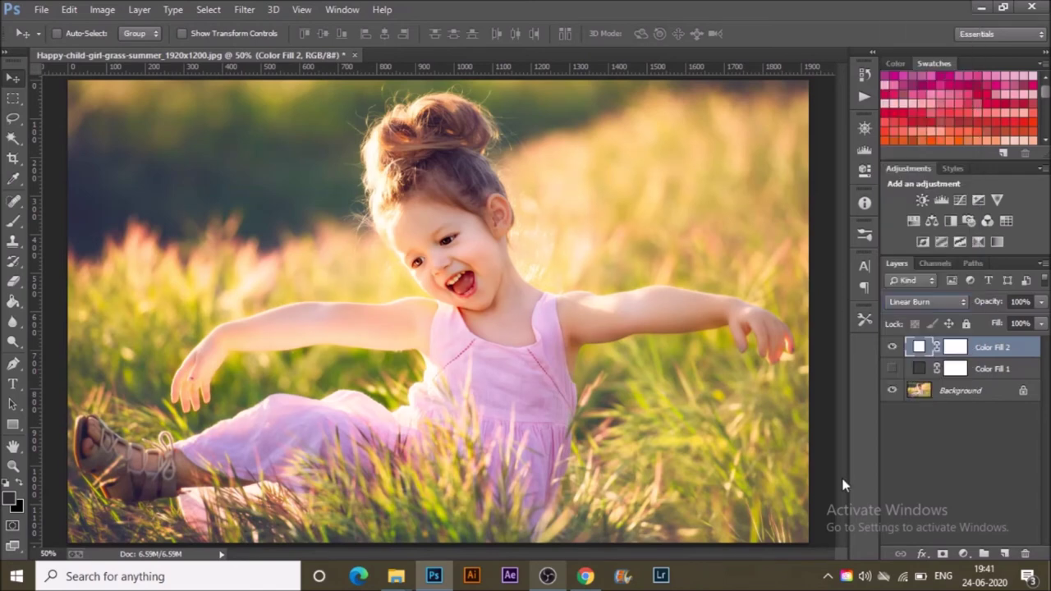
{"action": "left_click", "coordinate": [918, 304]}
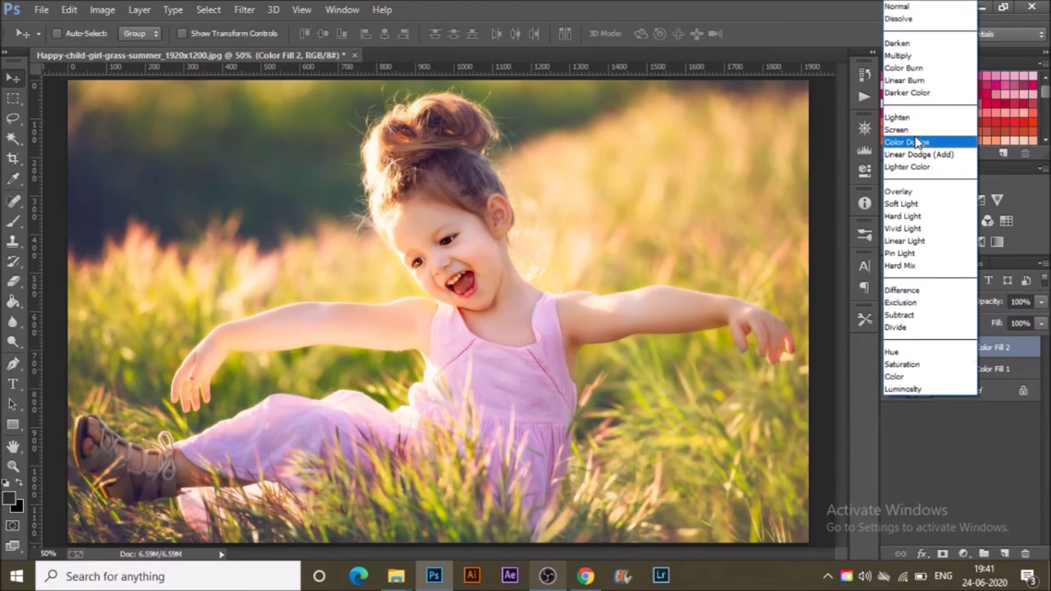
{"action": "left_click", "coordinate": [928, 95]}
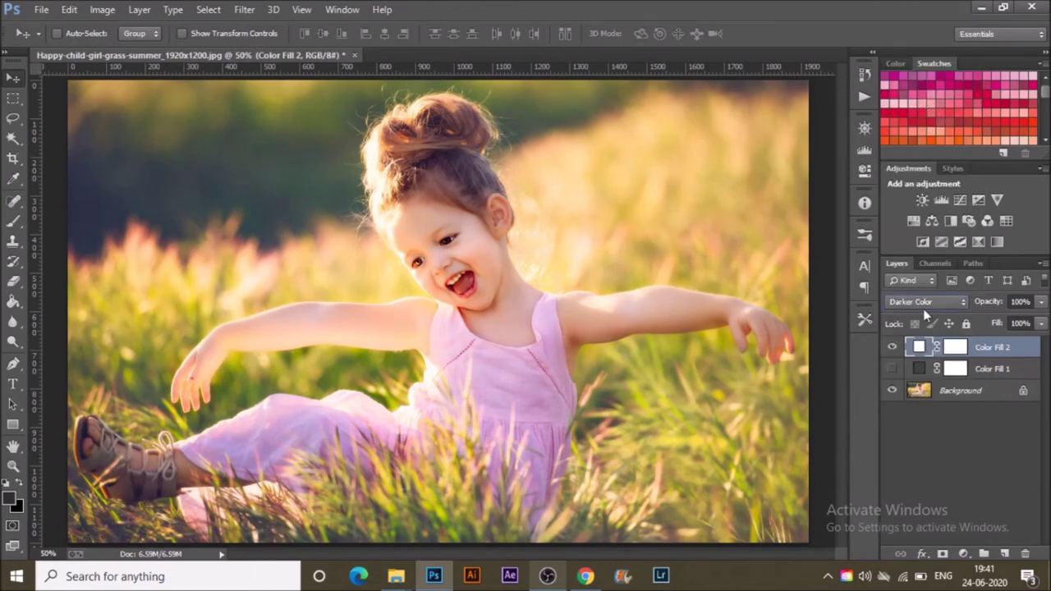
{"action": "left_click", "coordinate": [933, 307]}
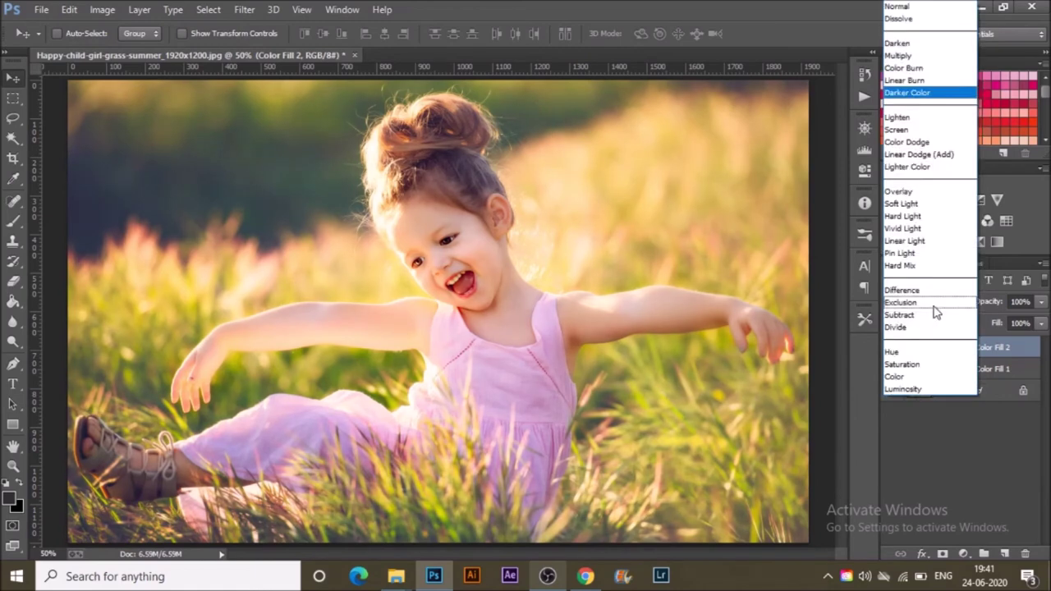
{"action": "left_click", "coordinate": [937, 115]}
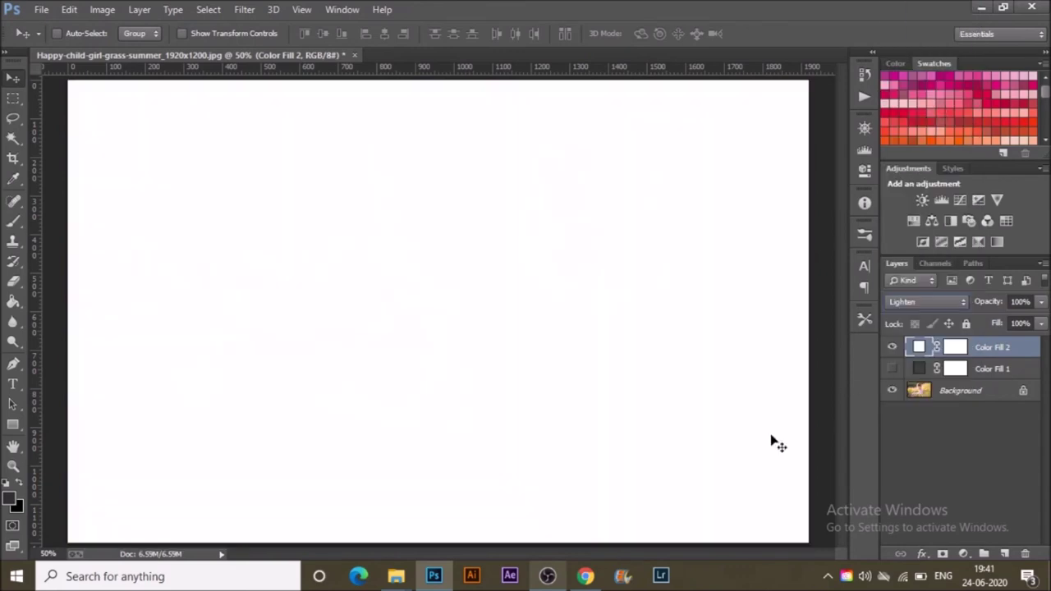
Try Screen, Color Dodge and Linear Dodge (Add) on Color Fill 2, settling on Lighter Color.
{"action": "left_click", "coordinate": [923, 306]}
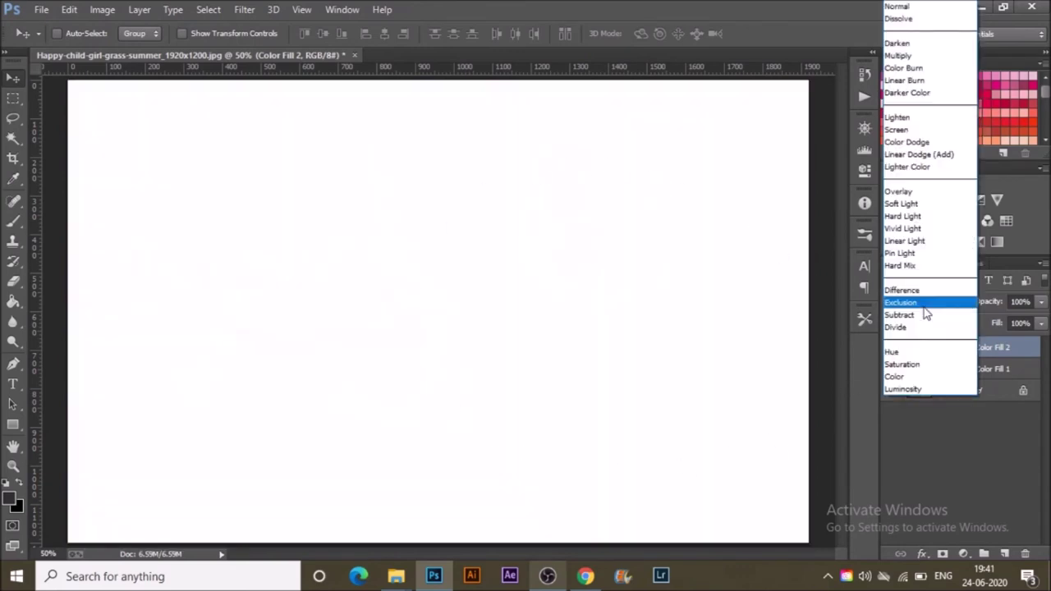
{"action": "left_click", "coordinate": [928, 123]}
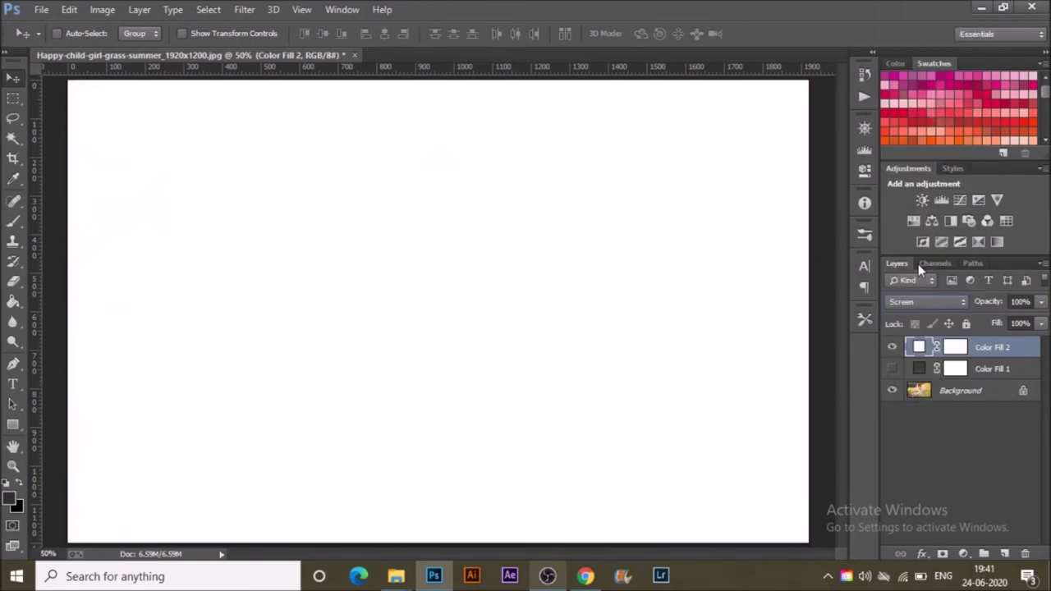
{"action": "left_click", "coordinate": [929, 300]}
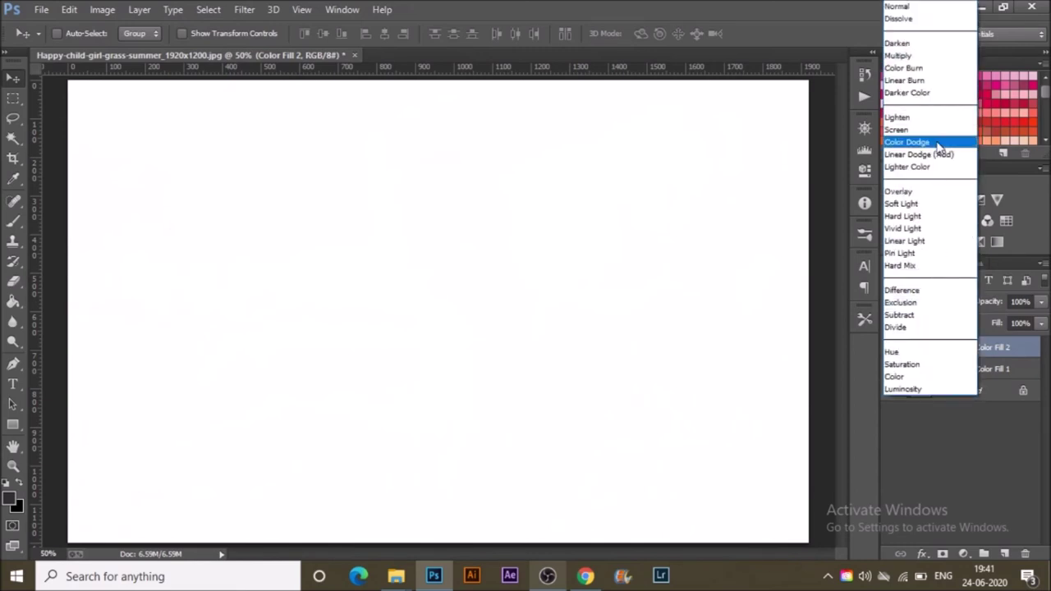
{"action": "left_click", "coordinate": [942, 135]}
{"action": "left_click", "coordinate": [957, 301]}
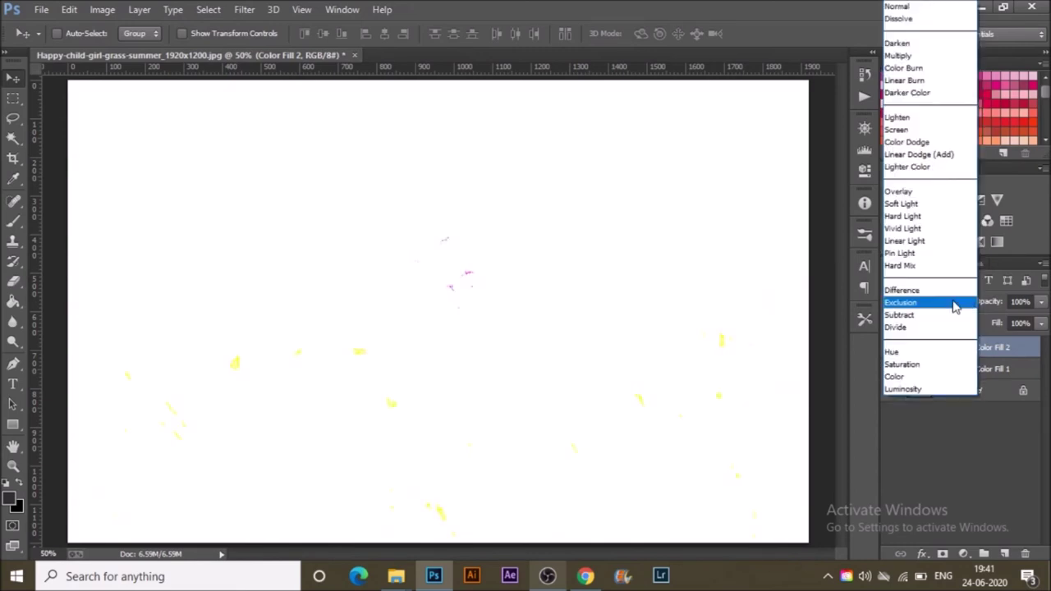
{"action": "left_click", "coordinate": [949, 158]}
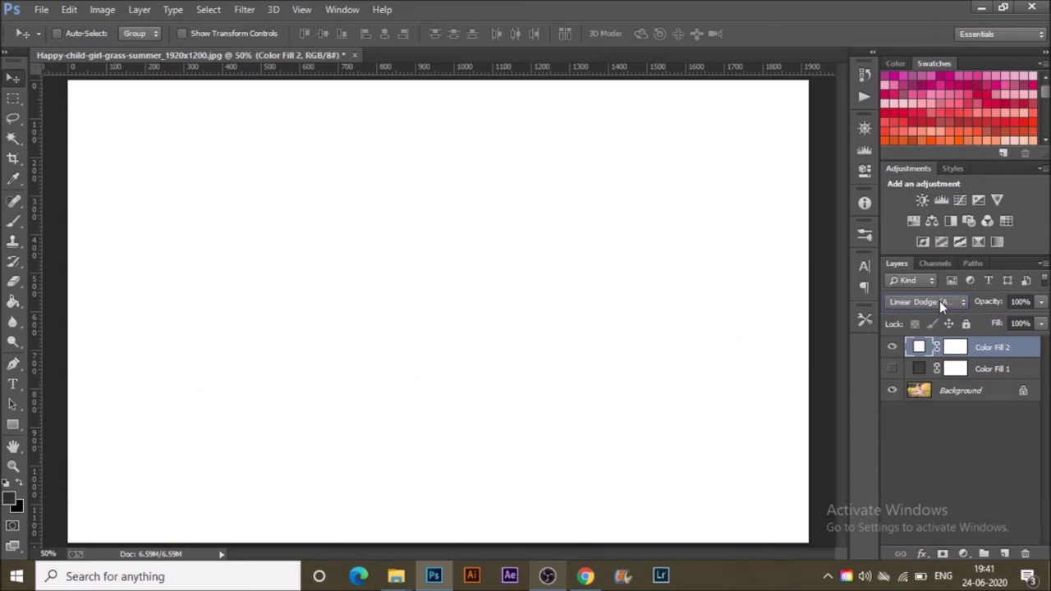
{"action": "left_click", "coordinate": [939, 300]}
{"action": "left_click", "coordinate": [942, 167]}
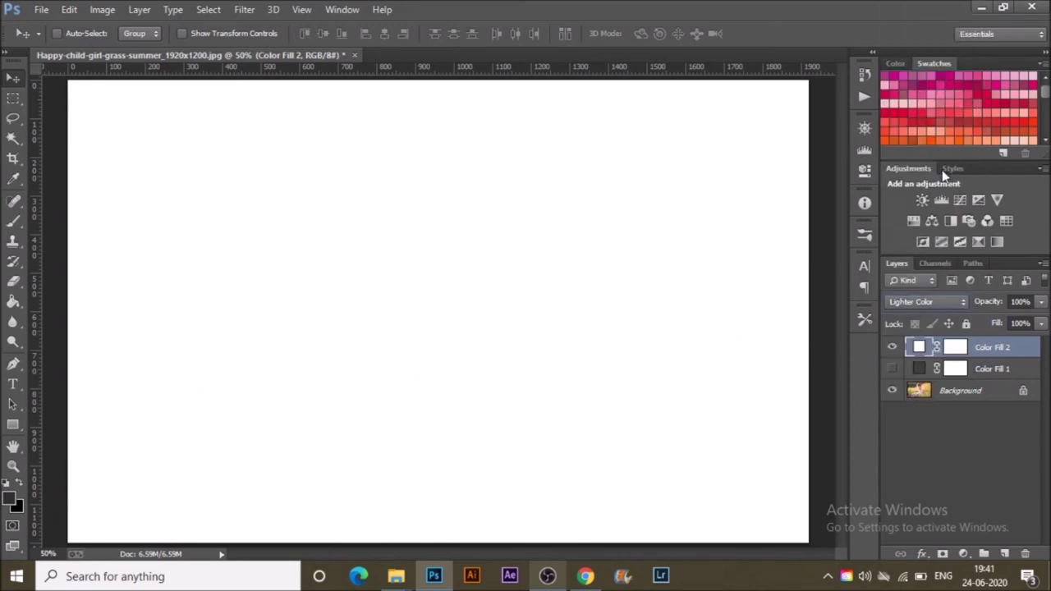
{"action": "left_click", "coordinate": [941, 303]}
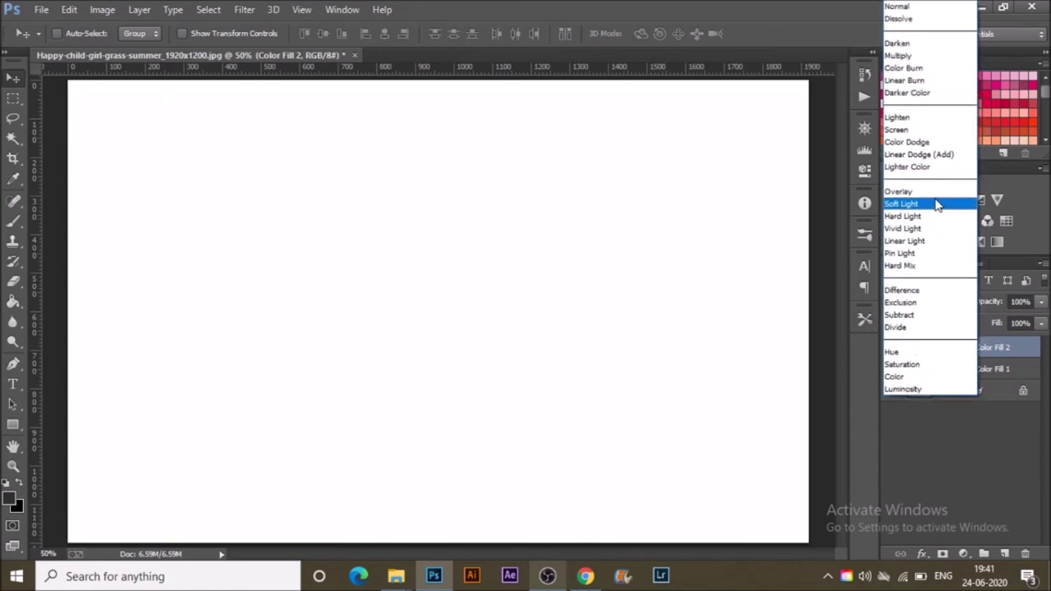
Set the white Color Fill 2 to Overlay and lower its opacity to 48%.
{"action": "left_click", "coordinate": [941, 193]}
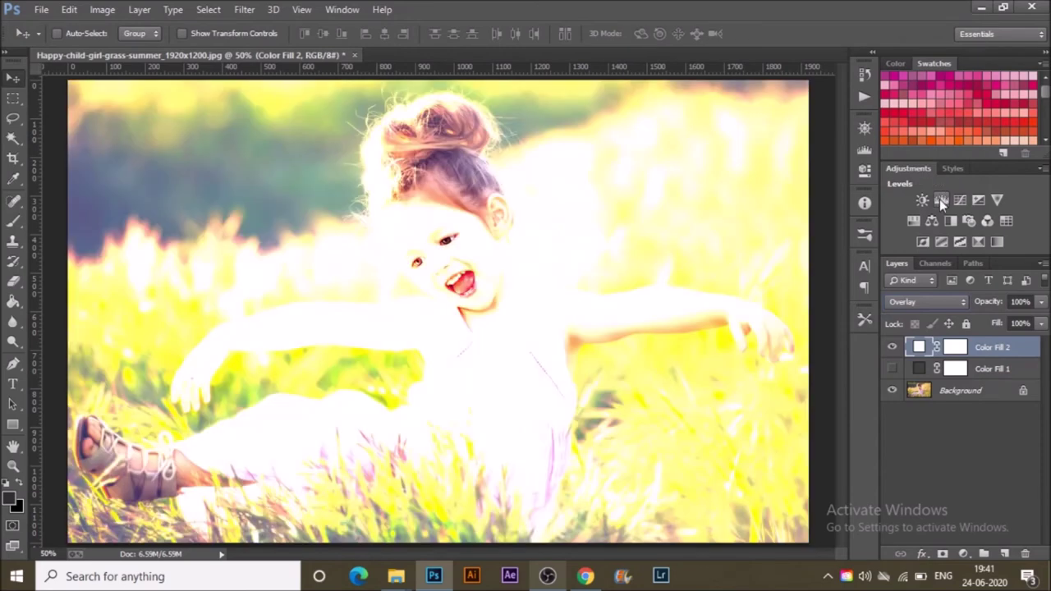
{"action": "left_click", "coordinate": [949, 301]}
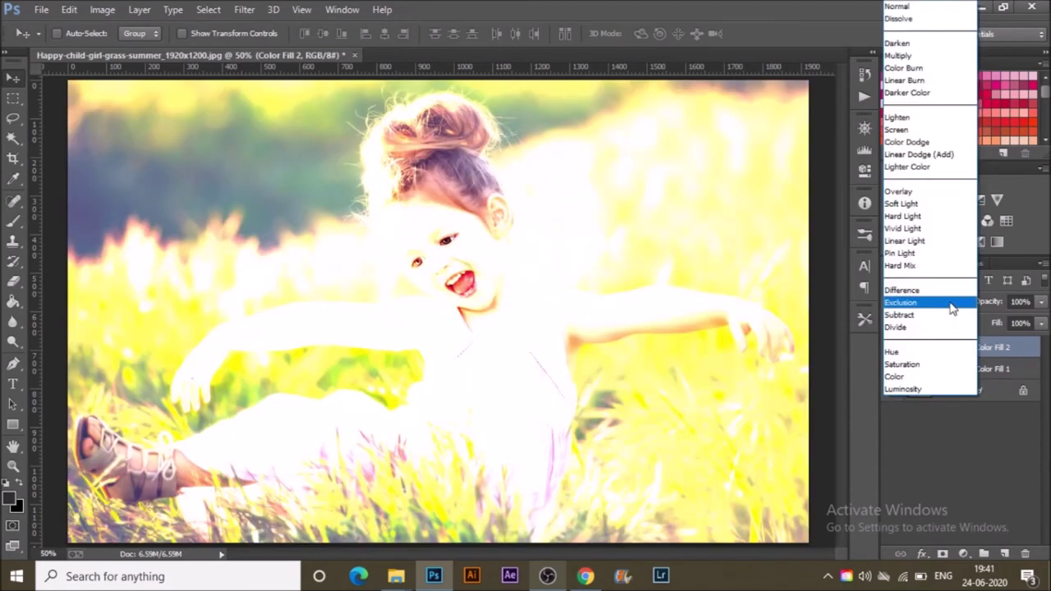
{"action": "left_click", "coordinate": [1022, 466]}
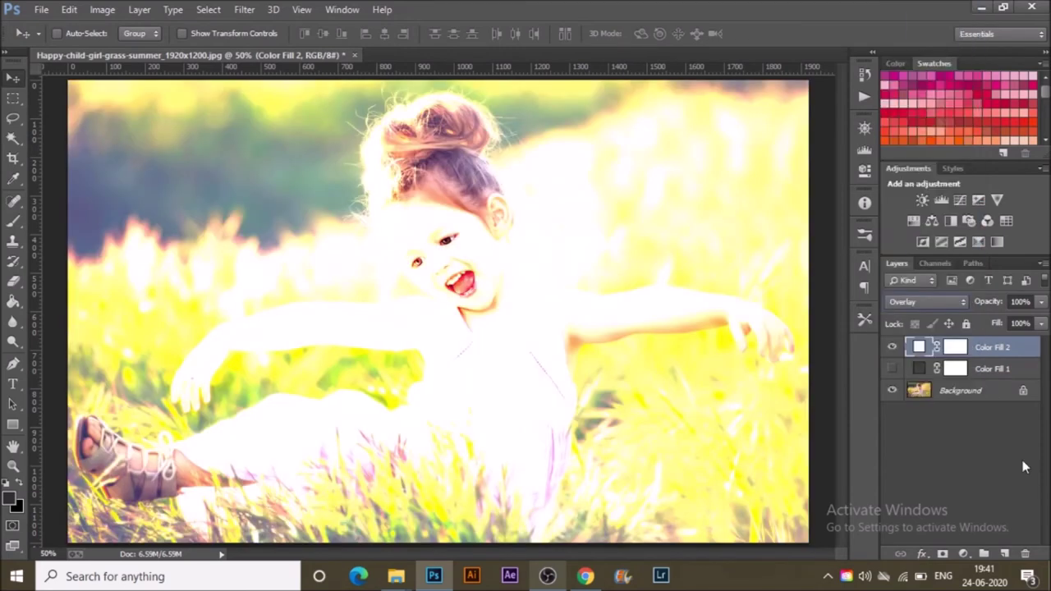
{"action": "left_click", "coordinate": [1041, 324]}
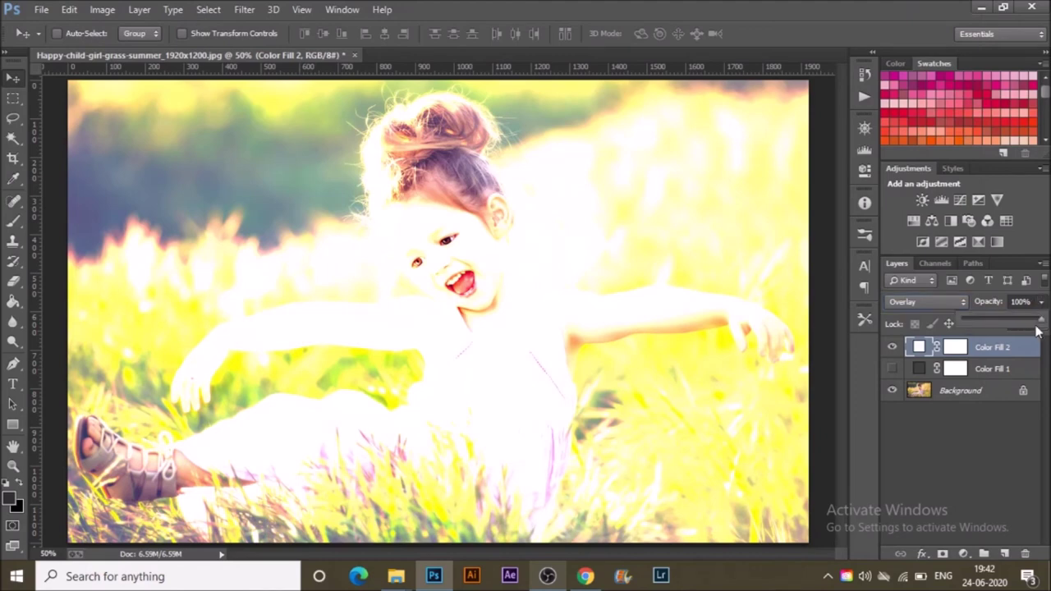
{"action": "left_click_drag", "start_coordinate": [1038, 321], "coordinate": [991, 321]}
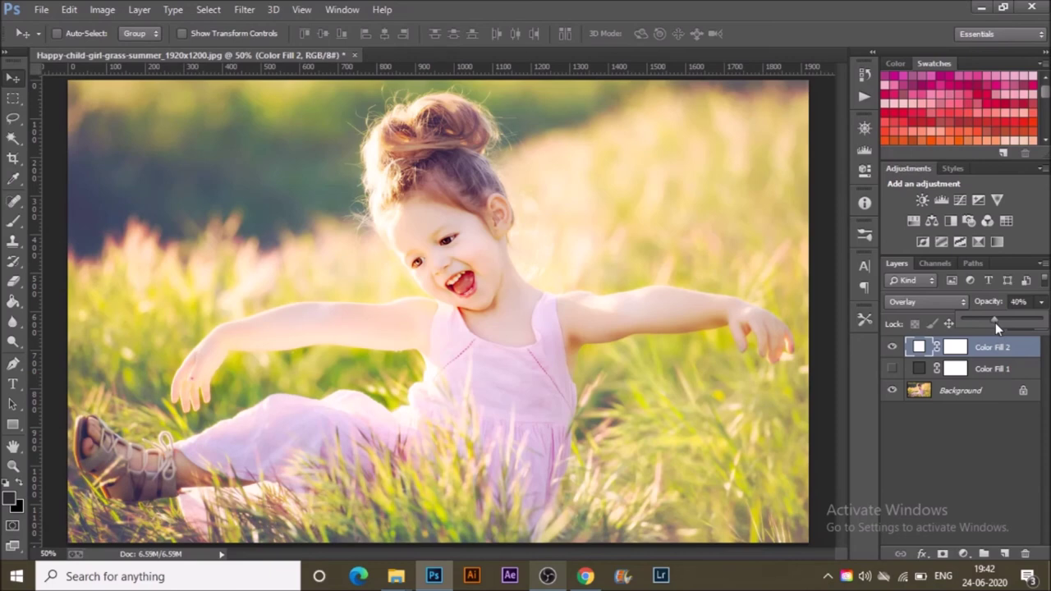
{"action": "left_click_drag", "start_coordinate": [999, 322], "coordinate": [1000, 322]}
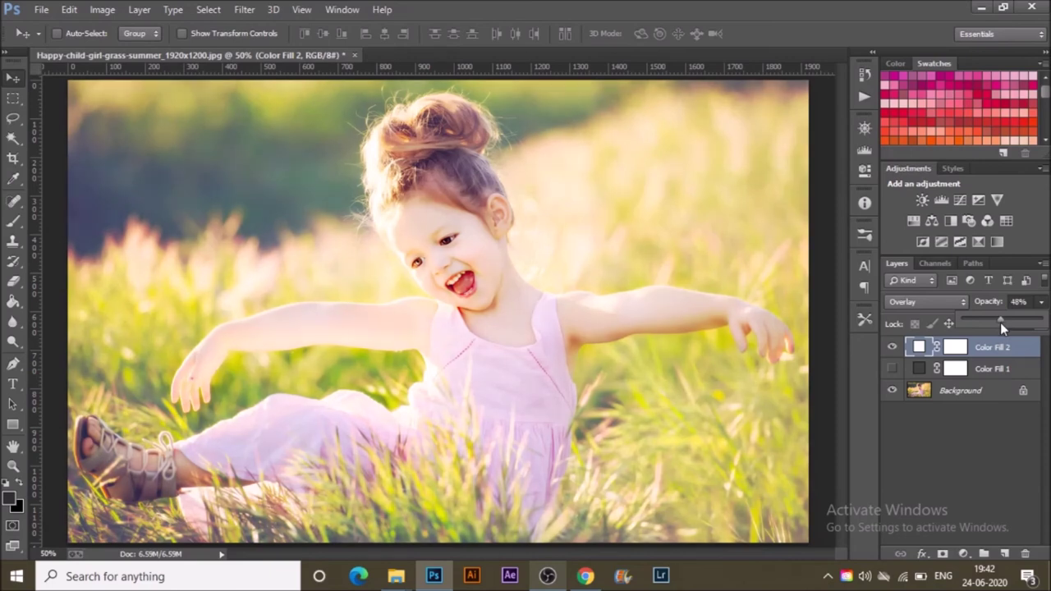
Try Soft Light, Hard Light, Vivid Light and Linear Light blend modes on Color Fill 2.
{"action": "left_click", "coordinate": [924, 301]}
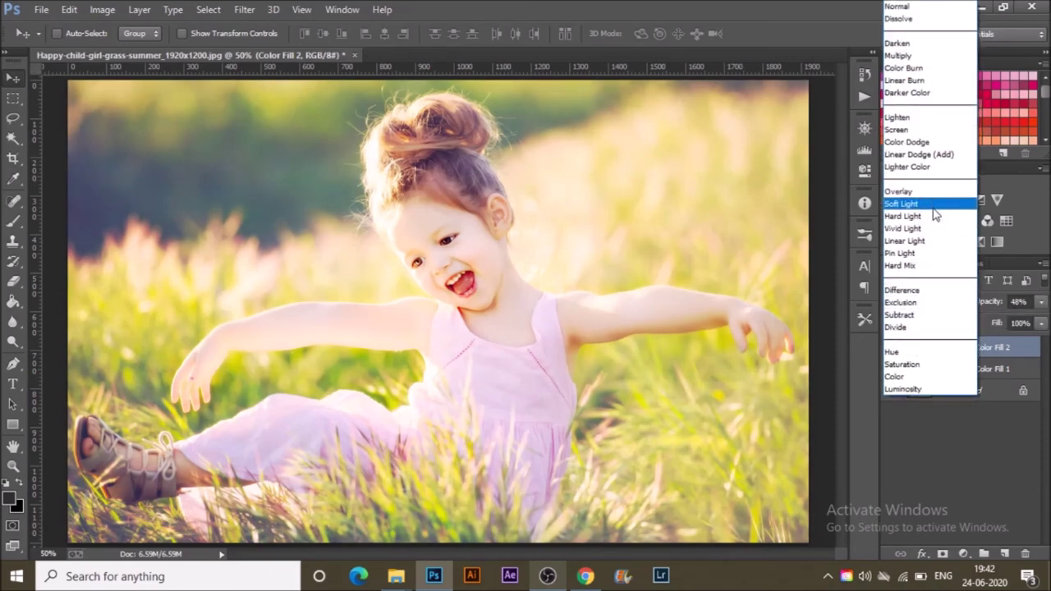
{"action": "left_click", "coordinate": [935, 205]}
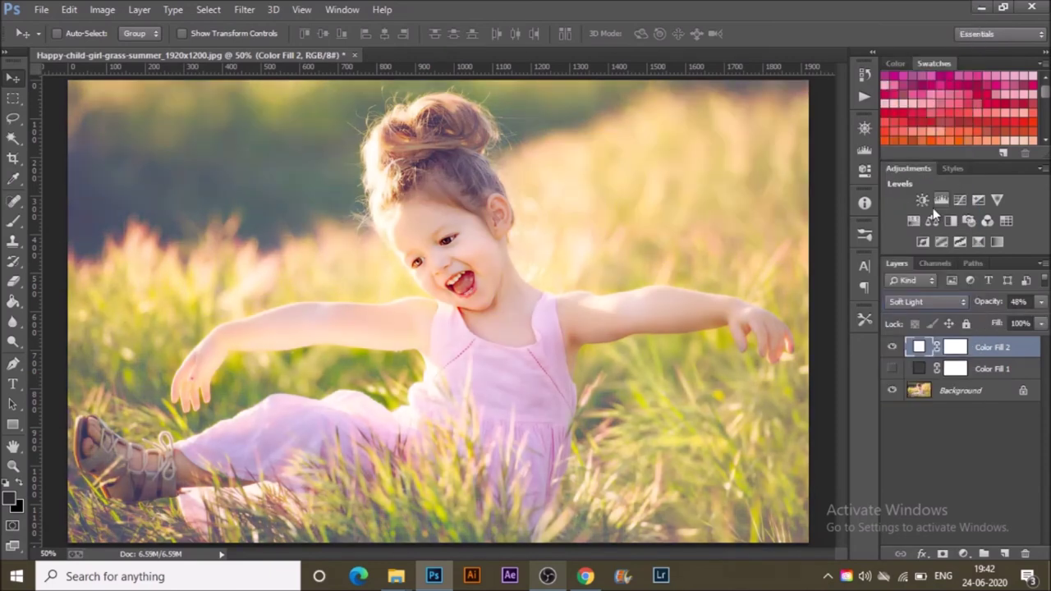
{"action": "left_click", "coordinate": [954, 305]}
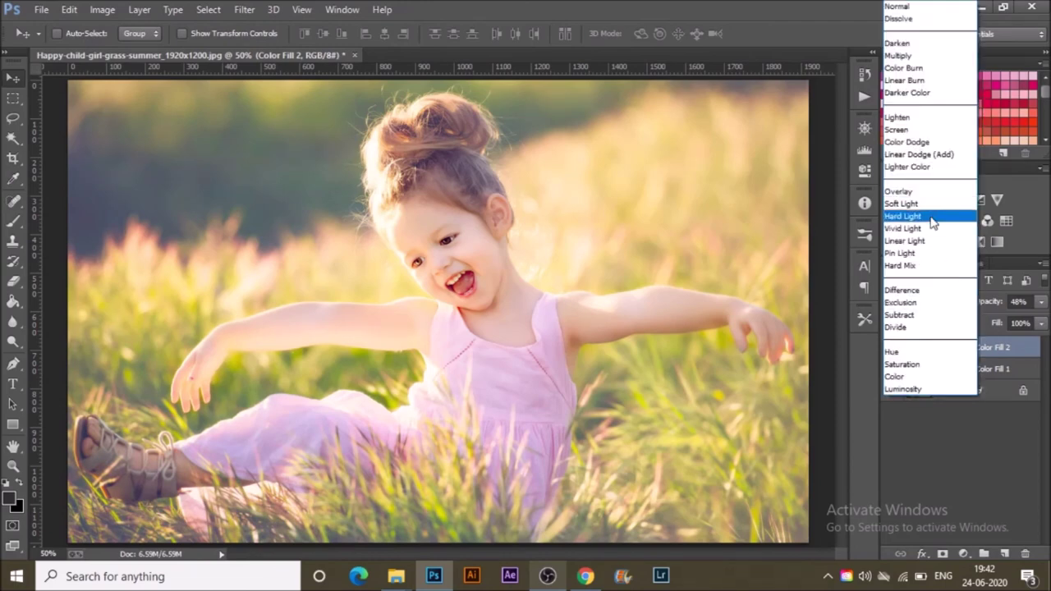
{"action": "left_click", "coordinate": [933, 217]}
{"action": "left_click", "coordinate": [934, 304]}
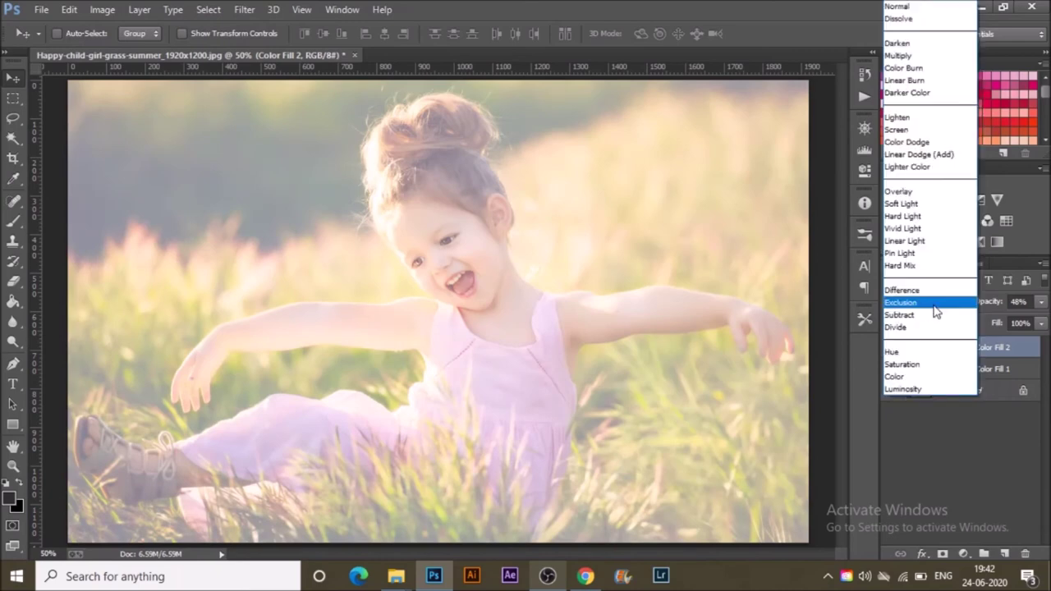
{"action": "left_click", "coordinate": [931, 225]}
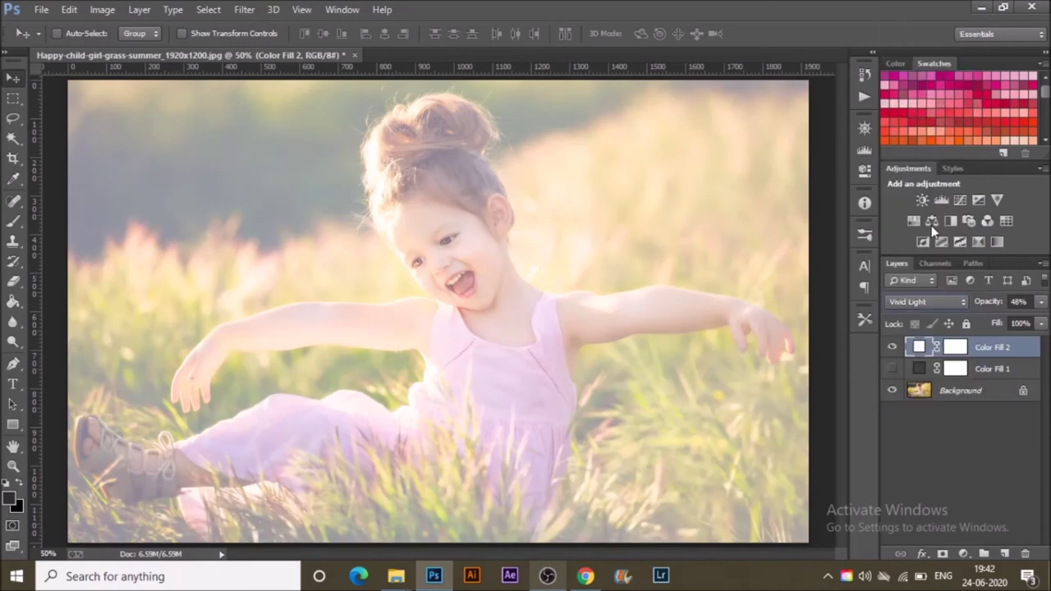
{"action": "left_click", "coordinate": [935, 305]}
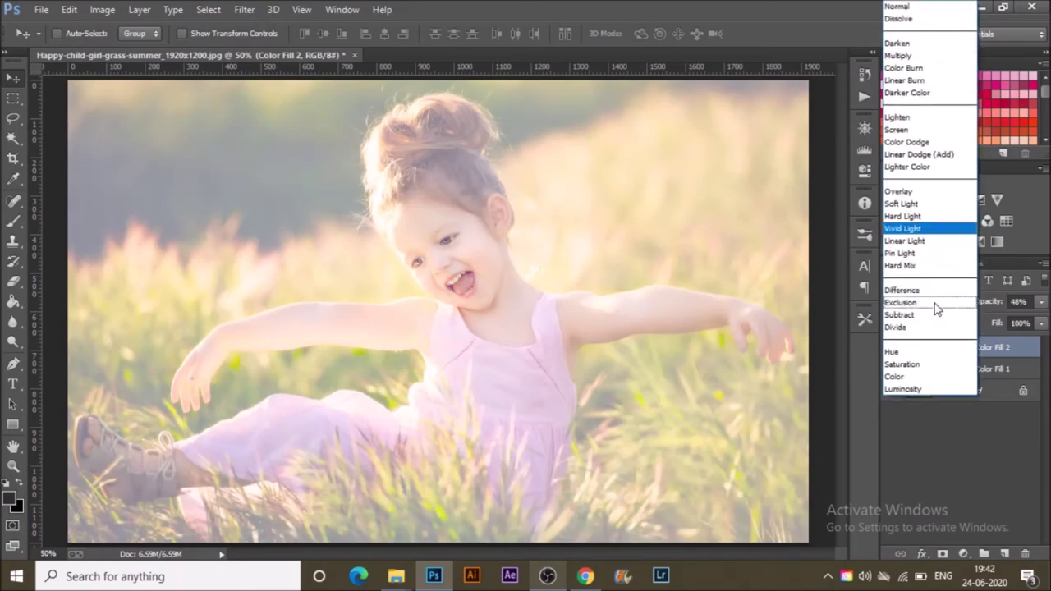
{"action": "left_click", "coordinate": [935, 241]}
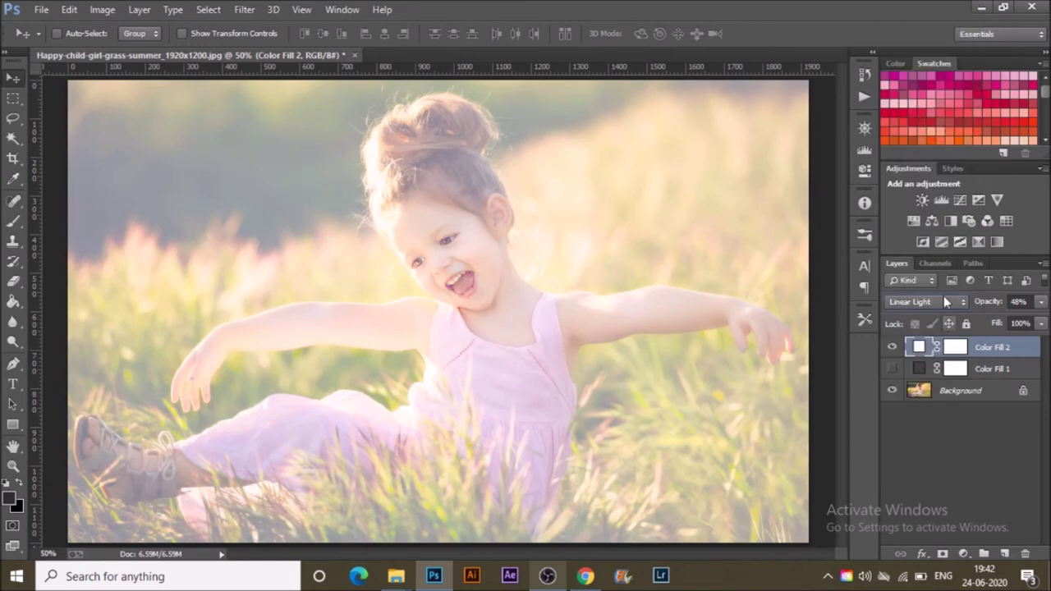
Revisit Vivid Light and Linear Light, then try Pin Light and Hard Mix, ending on Difference.
{"action": "left_click", "coordinate": [944, 301]}
{"action": "left_click", "coordinate": [940, 228]}
{"action": "left_click", "coordinate": [945, 301]}
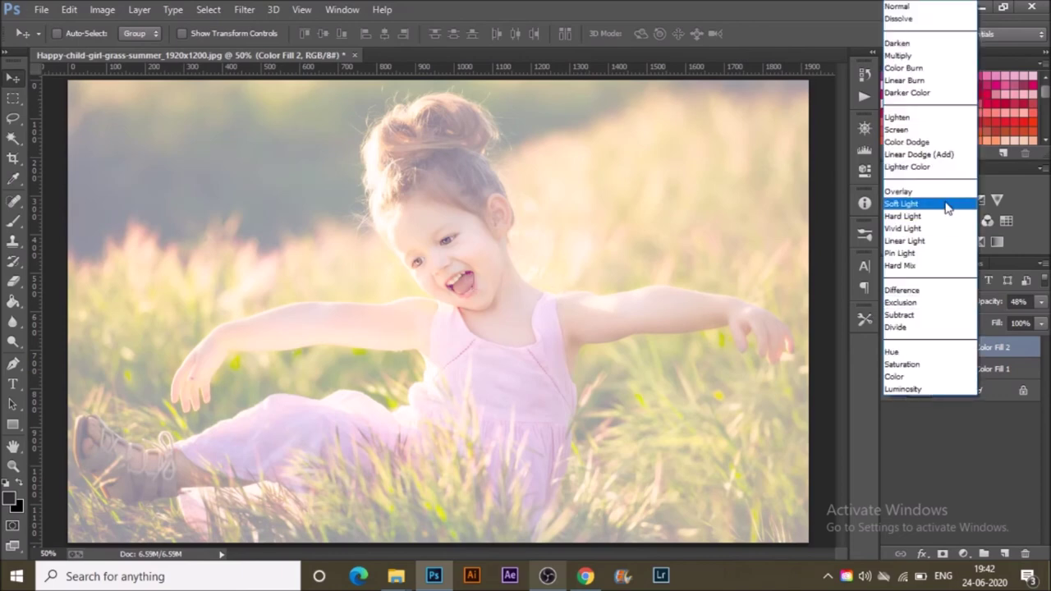
{"action": "left_click", "coordinate": [946, 243]}
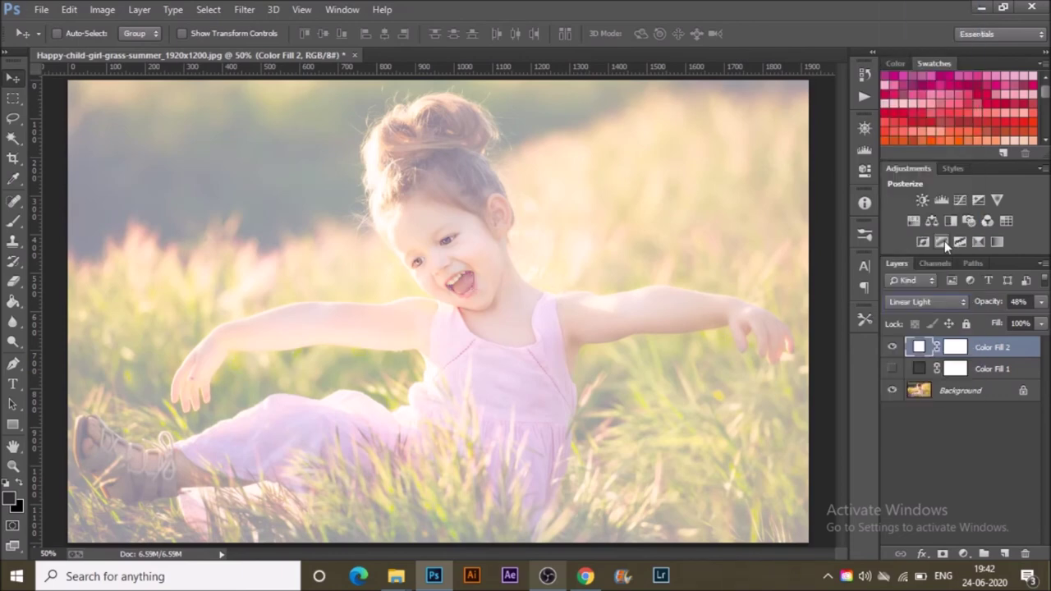
{"action": "left_click", "coordinate": [946, 304]}
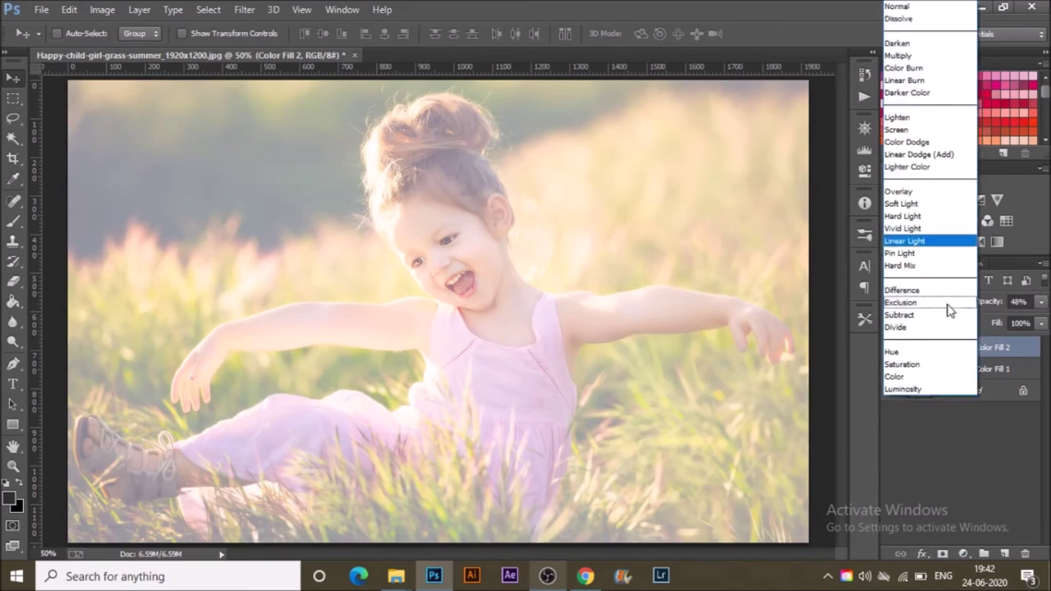
{"action": "left_click", "coordinate": [936, 253]}
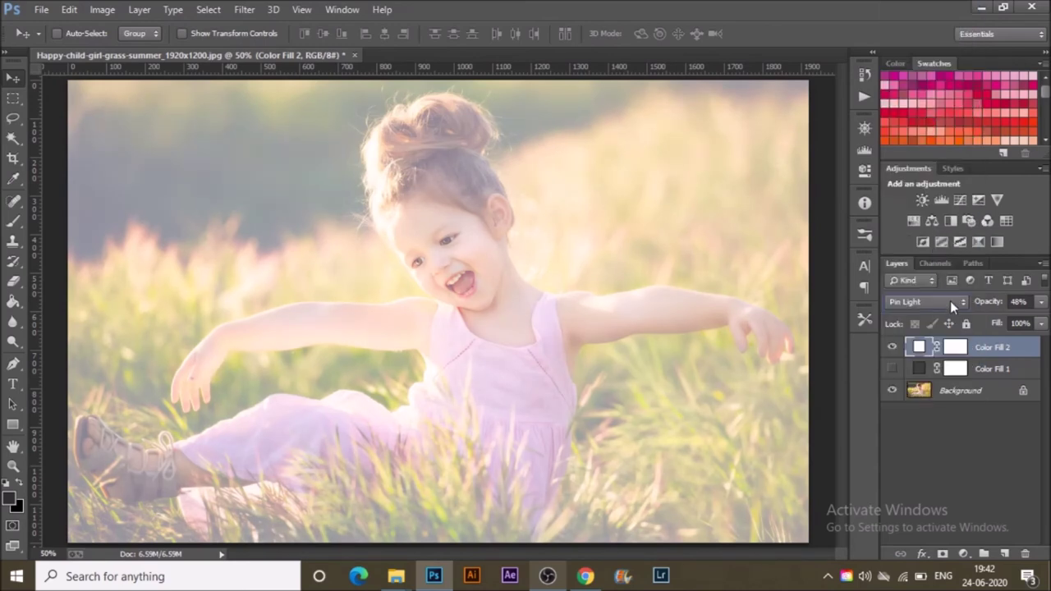
{"action": "left_click", "coordinate": [950, 301]}
{"action": "left_click", "coordinate": [937, 261]}
{"action": "left_click", "coordinate": [942, 300]}
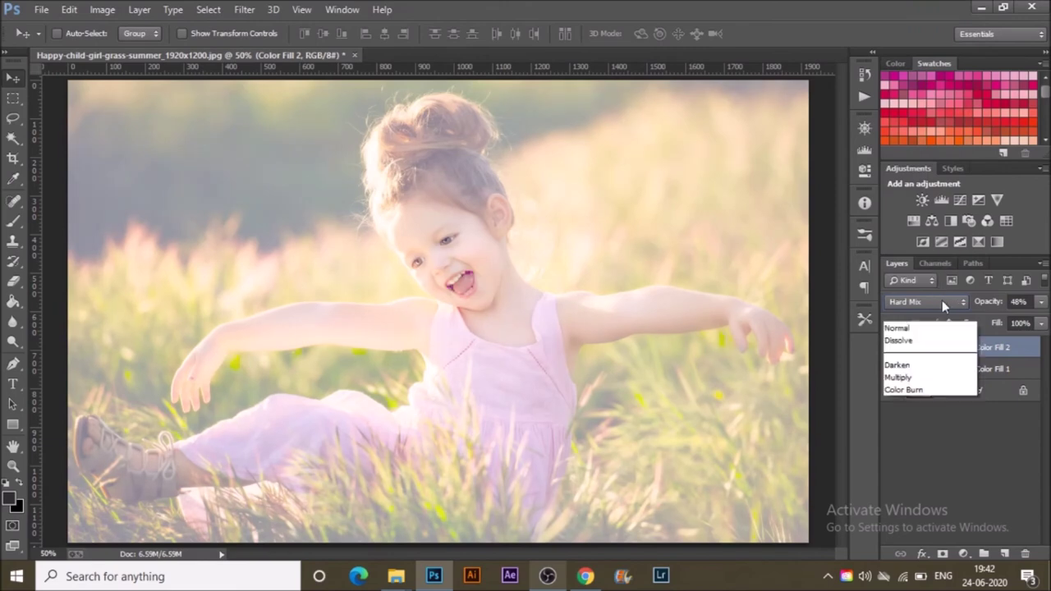
{"action": "left_click", "coordinate": [938, 291]}
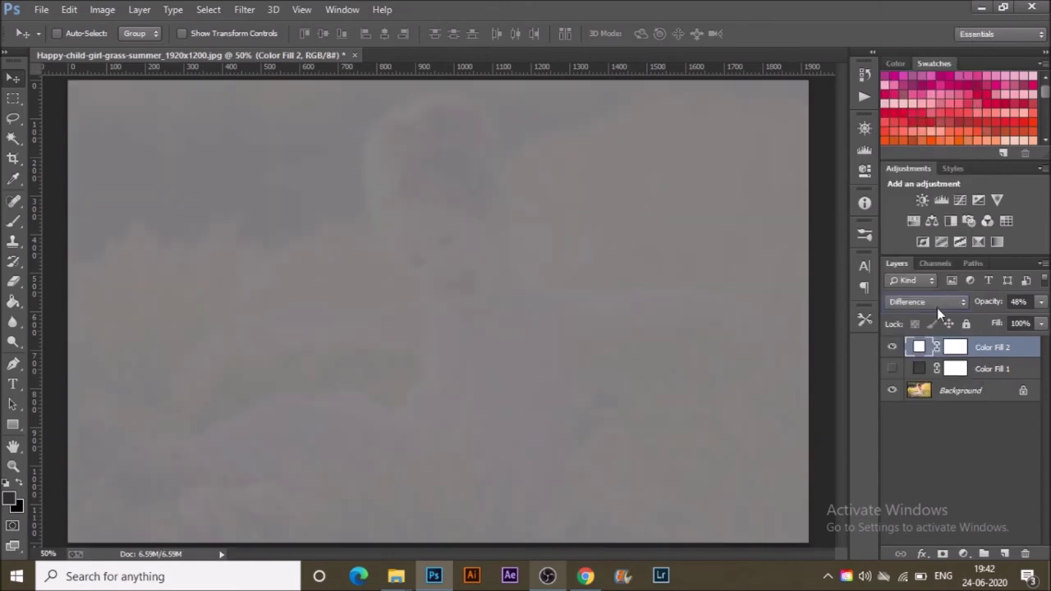
Try Exclusion, Subtract and Divide blend modes on Color Fill 2.
{"action": "left_click", "coordinate": [936, 304]}
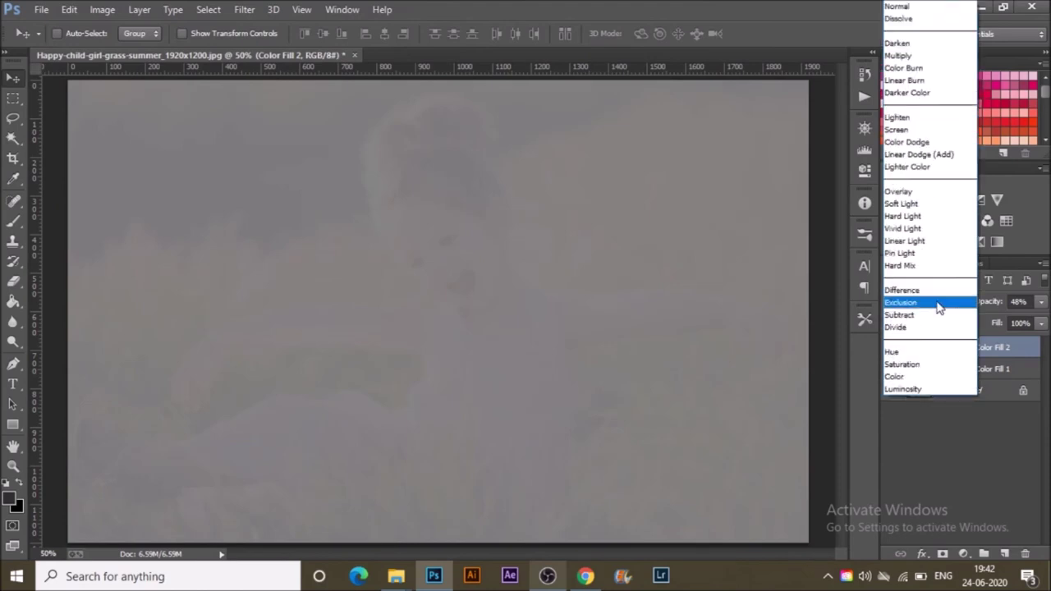
{"action": "left_click", "coordinate": [937, 303]}
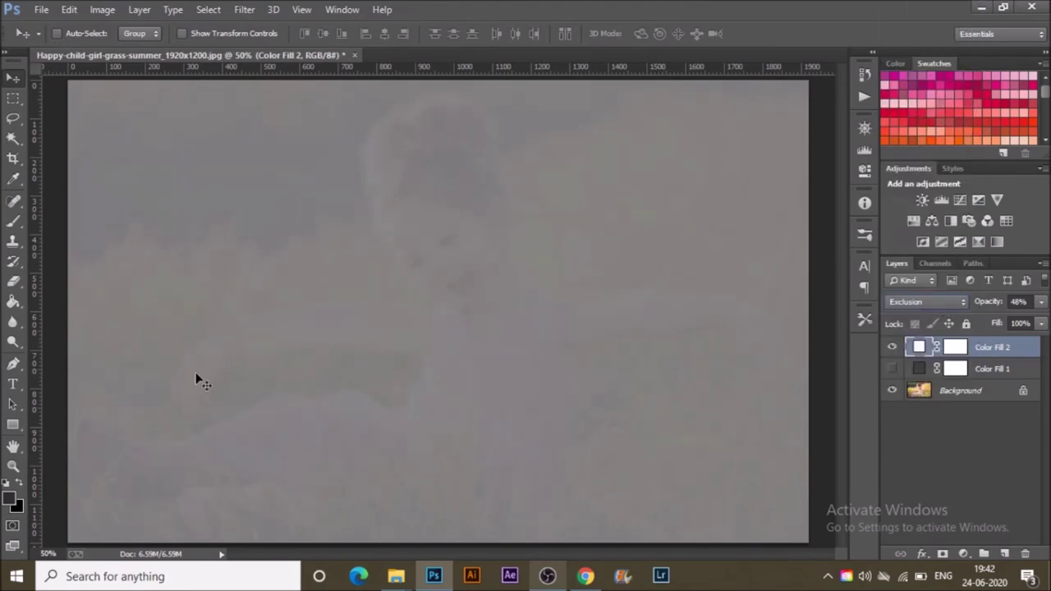
{"action": "left_click", "coordinate": [888, 303]}
{"action": "left_click", "coordinate": [896, 316]}
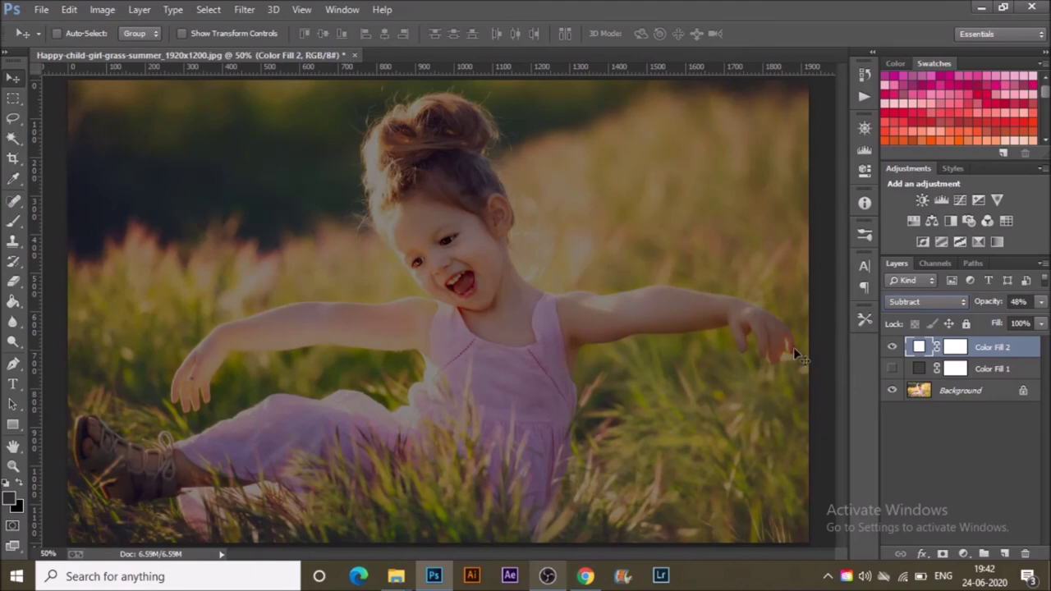
{"action": "left_click", "coordinate": [894, 306]}
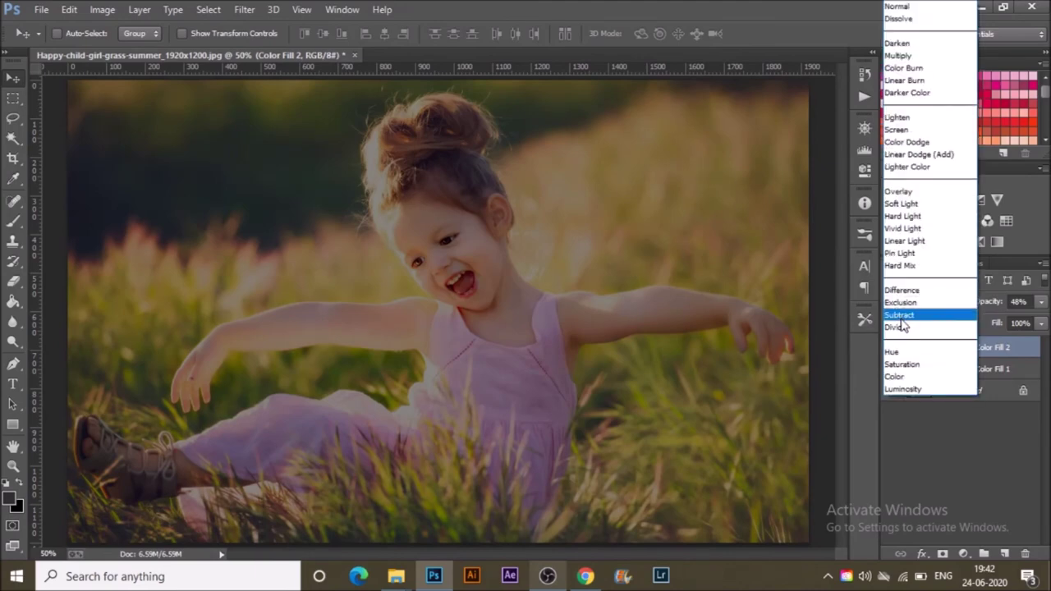
{"action": "left_click", "coordinate": [900, 328]}
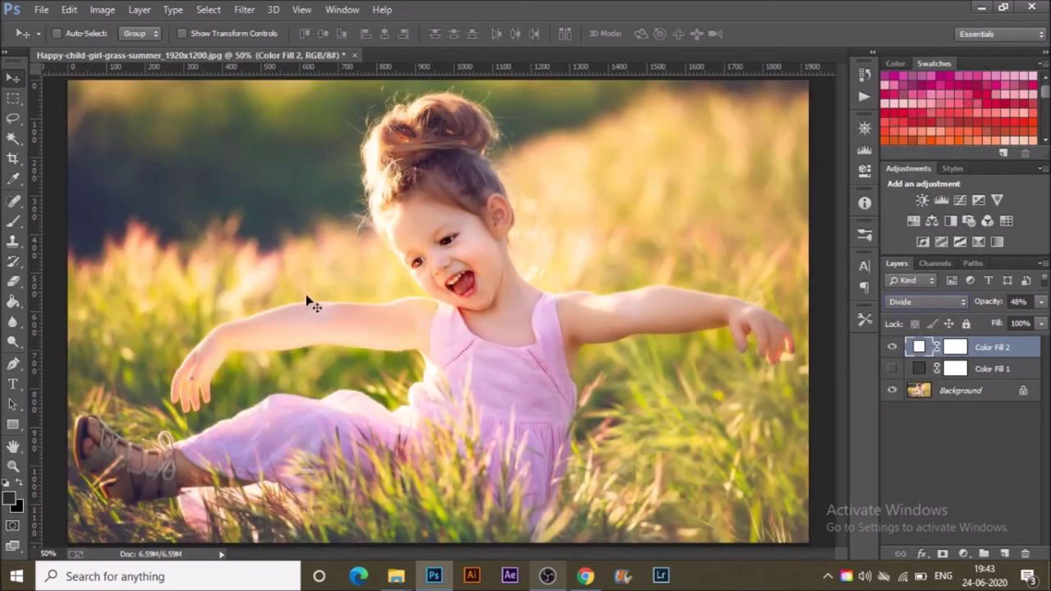
Step Color Fill 2 through Hue, Saturation and Color, finishing on Luminosity.
{"action": "left_click", "coordinate": [928, 302]}
{"action": "left_click", "coordinate": [930, 352]}
{"action": "left_click", "coordinate": [936, 304]}
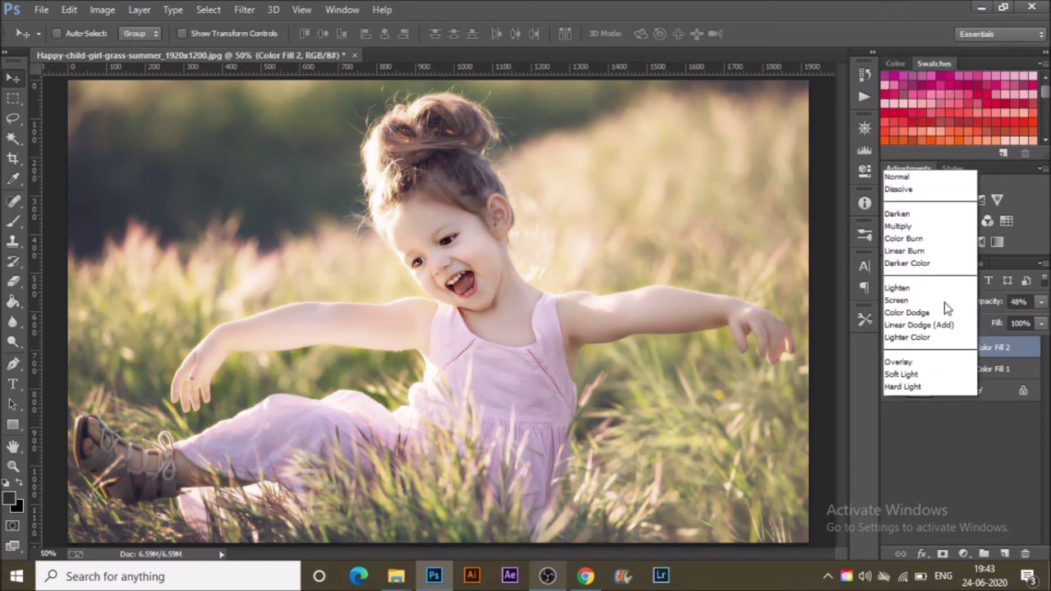
{"action": "left_click", "coordinate": [933, 363]}
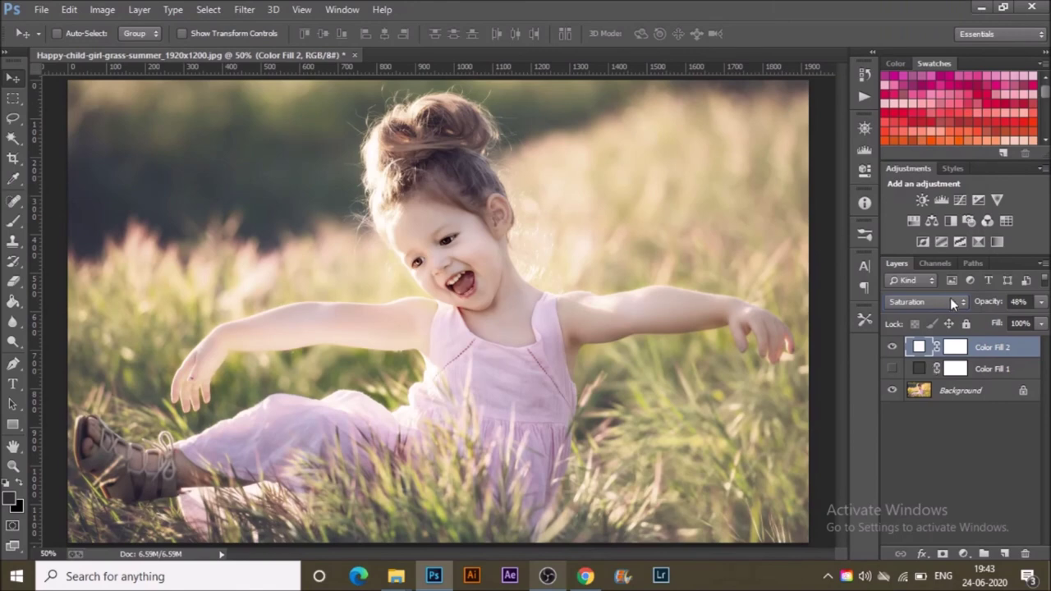
{"action": "left_click", "coordinate": [954, 300]}
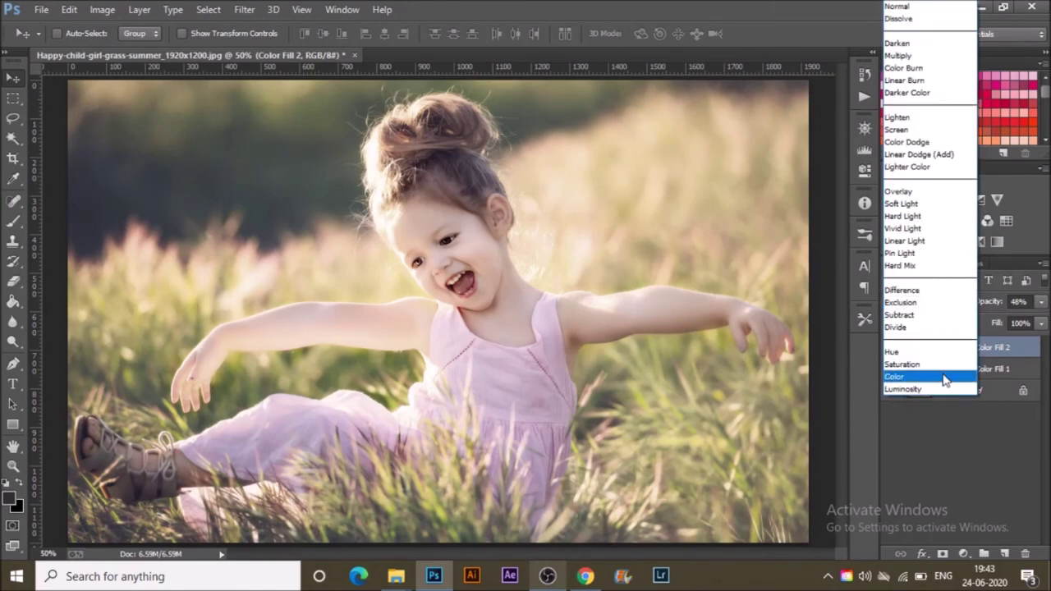
{"action": "left_click", "coordinate": [948, 375]}
{"action": "left_click", "coordinate": [962, 304]}
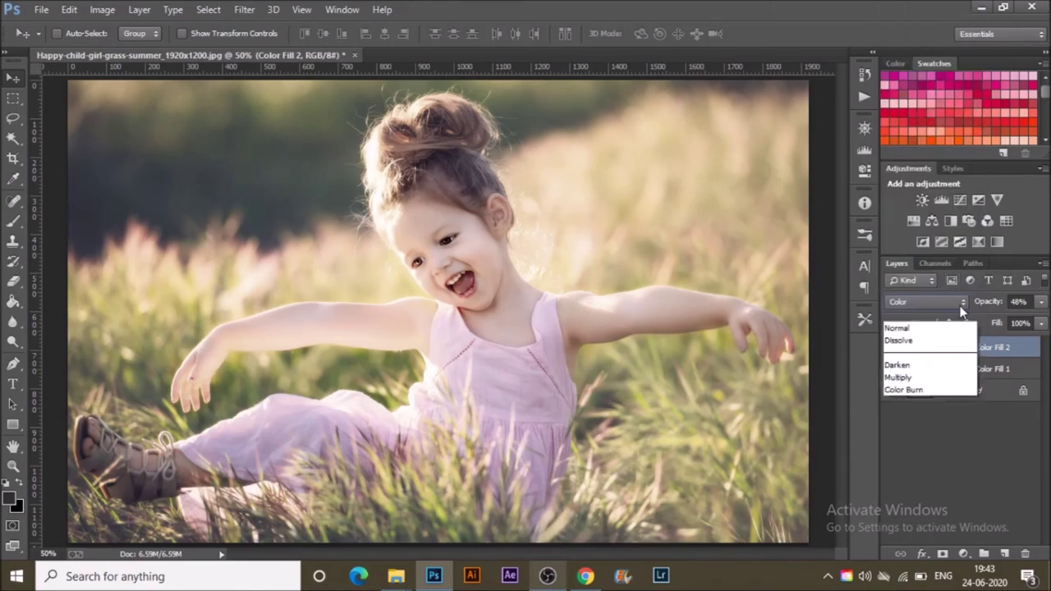
{"action": "left_click", "coordinate": [951, 386]}
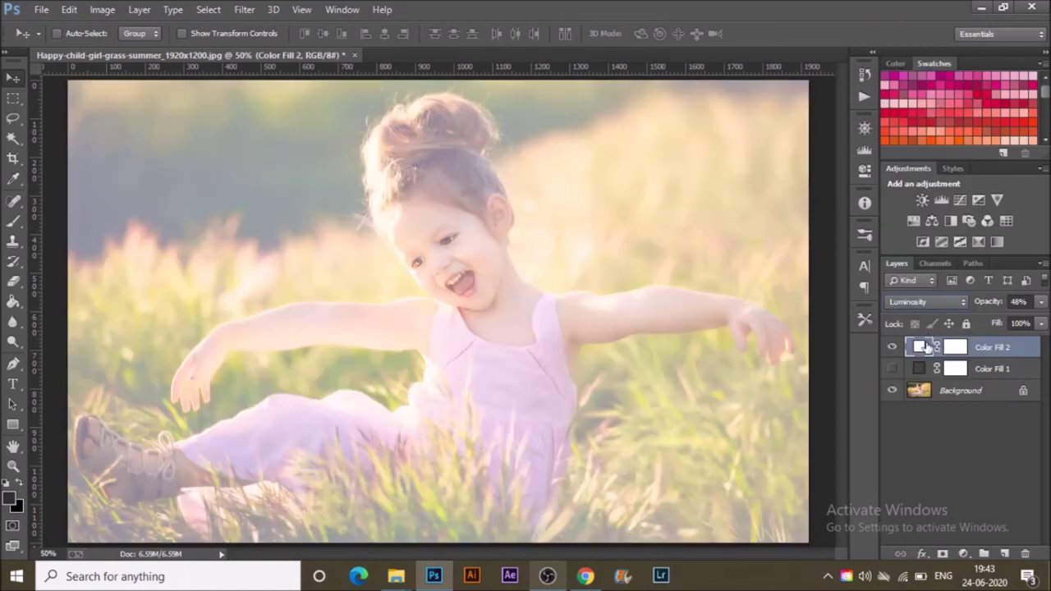
Change Color Fill 2's colour to red, hex d60d0d.
{"action": "double_click", "coordinate": [925, 347]}
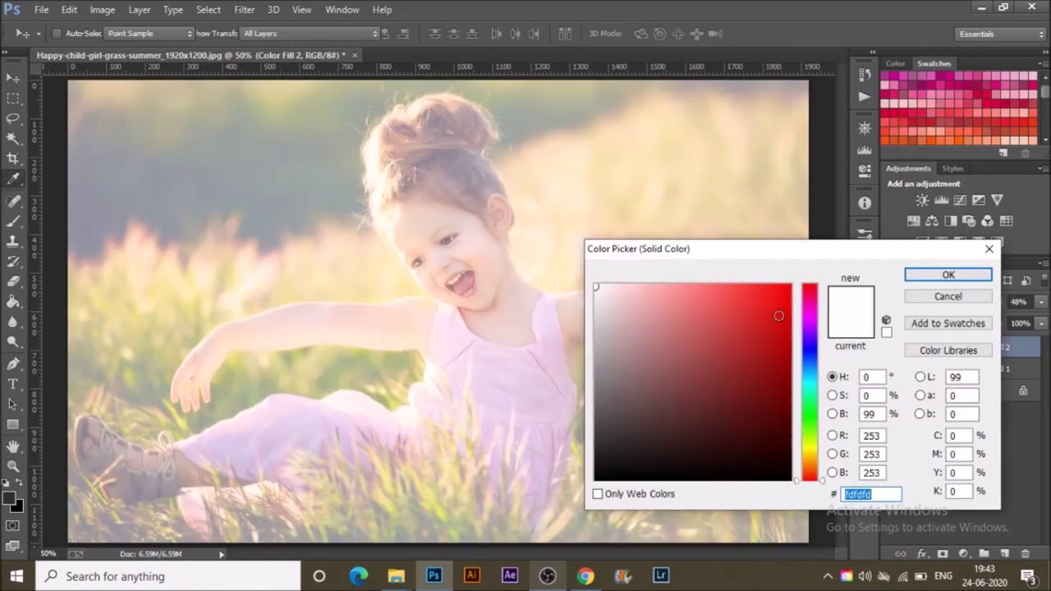
{"action": "type", "text": "d60d0d"}
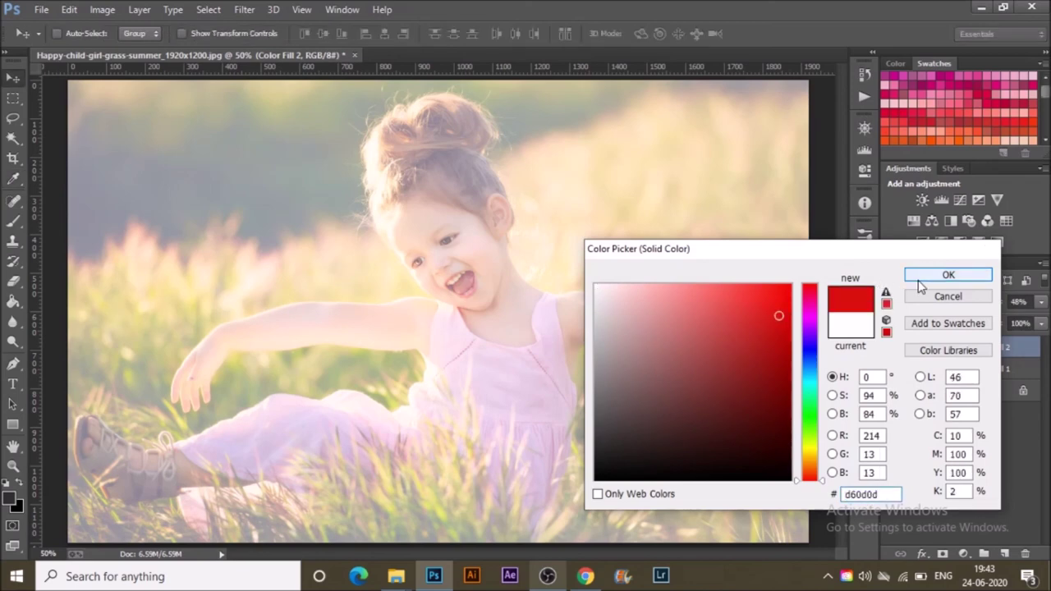
{"action": "left_click", "coordinate": [918, 279]}
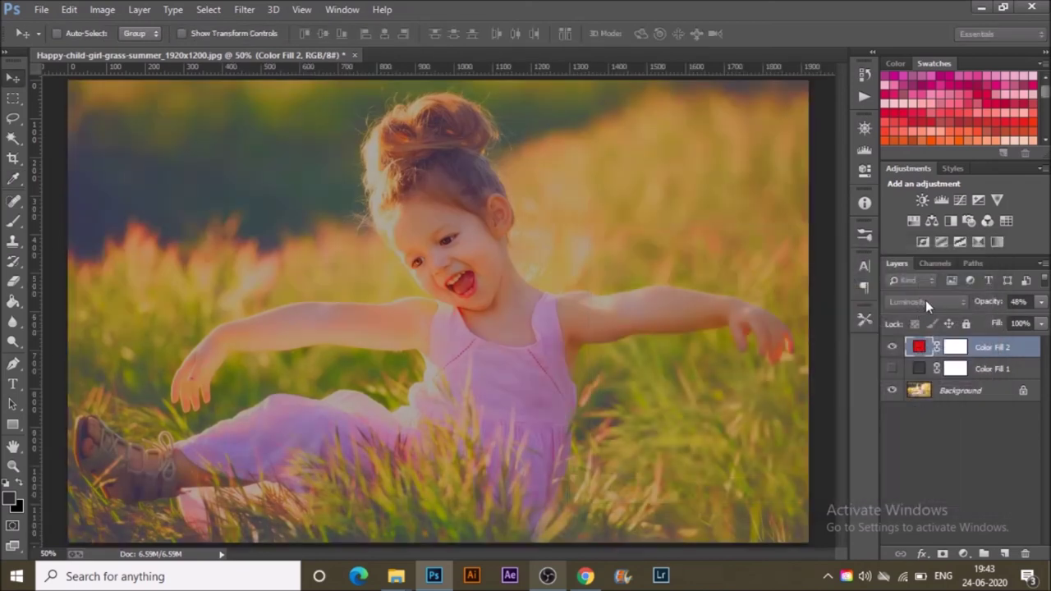
Try Color, Soft Light and Overlay on the red fill, leaving it on Multiply.
{"action": "left_click", "coordinate": [923, 301]}
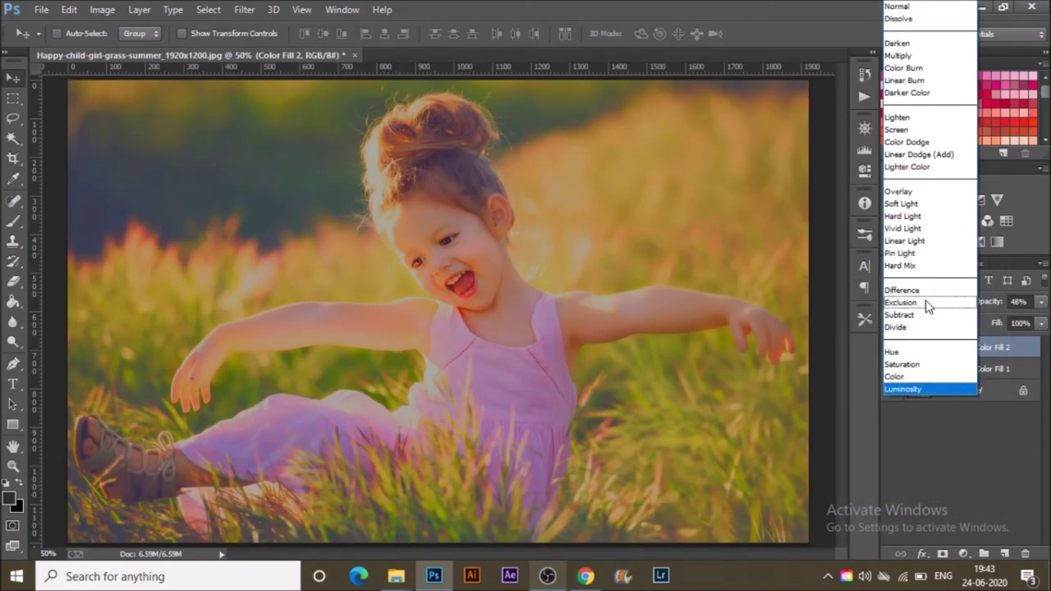
{"action": "left_click", "coordinate": [921, 376]}
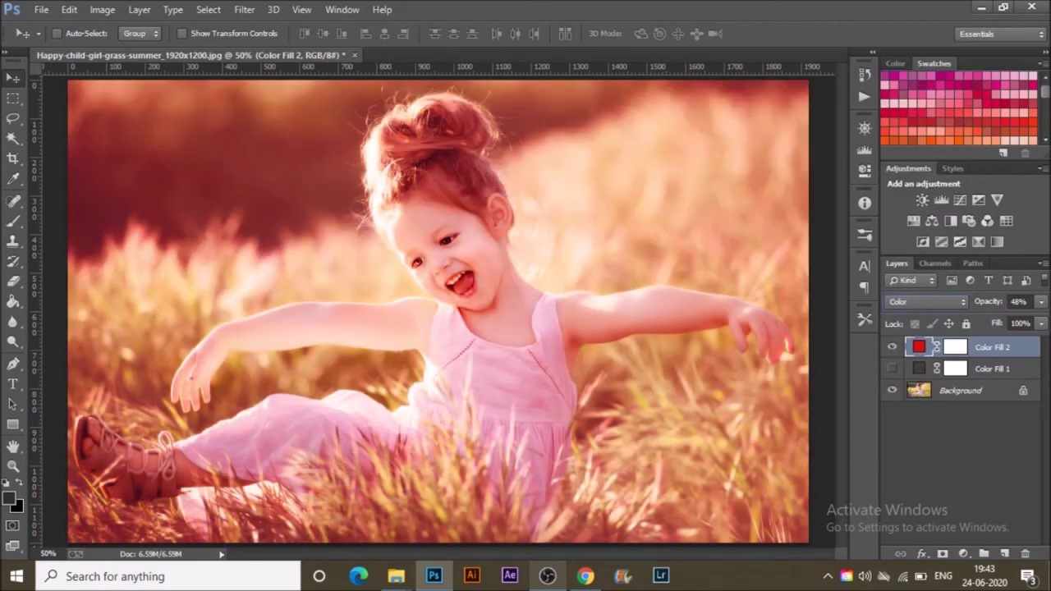
{"action": "left_click", "coordinate": [945, 303]}
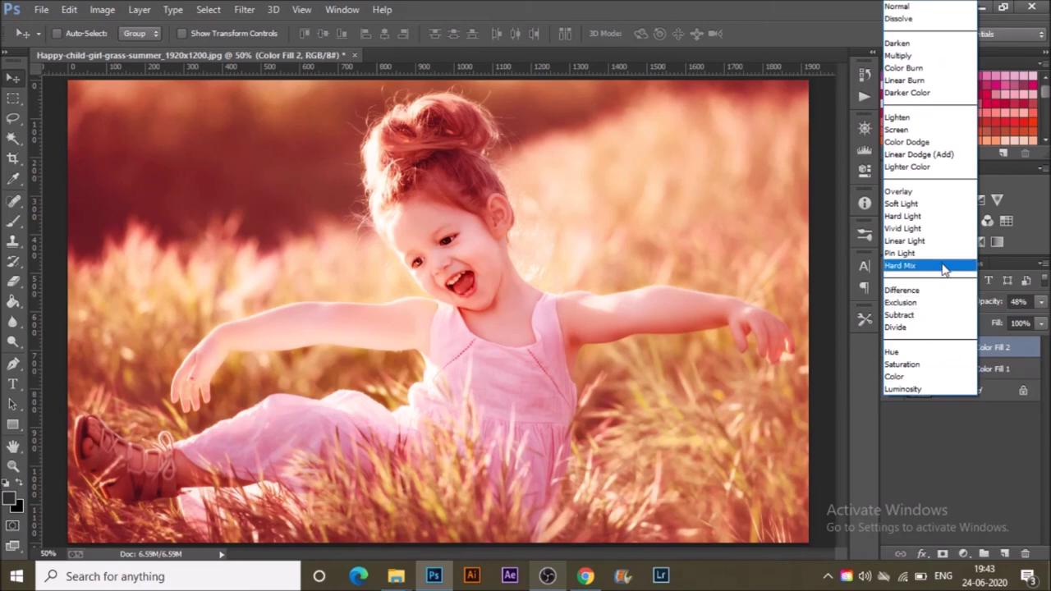
{"action": "left_click", "coordinate": [937, 205]}
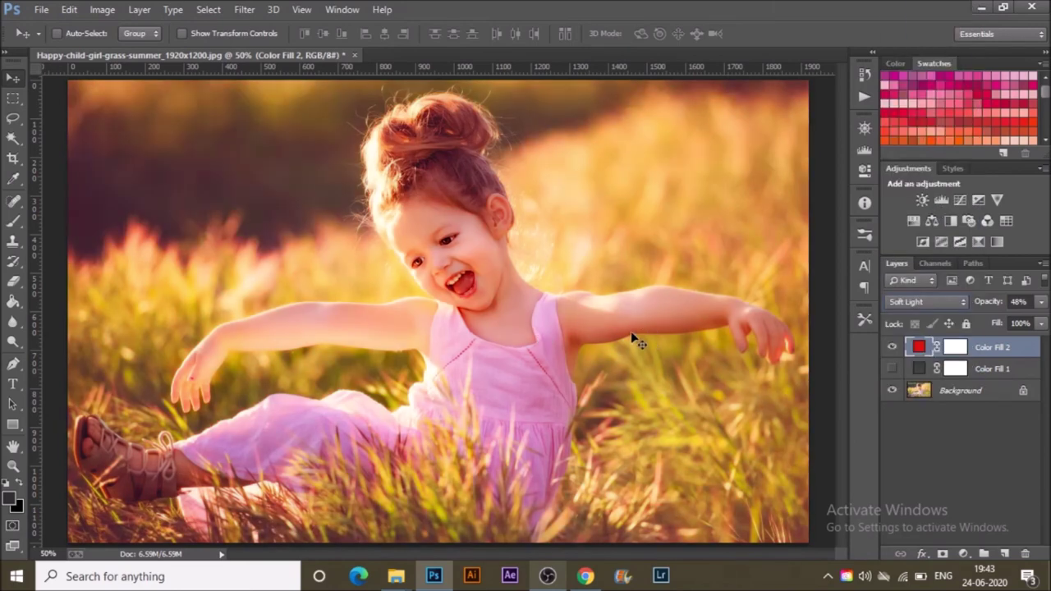
{"action": "left_click", "coordinate": [949, 302]}
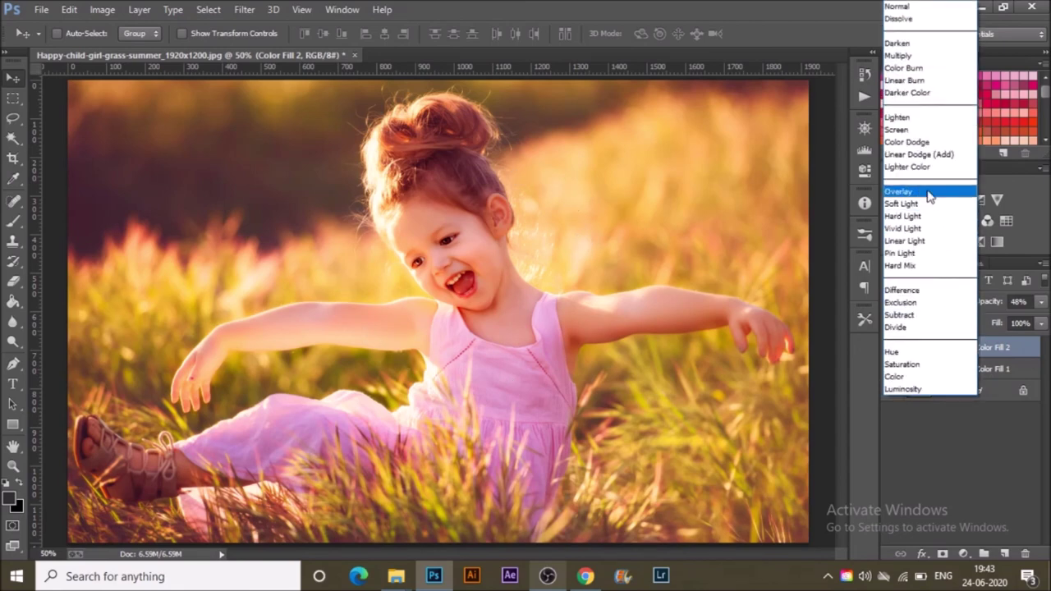
{"action": "left_click", "coordinate": [927, 191]}
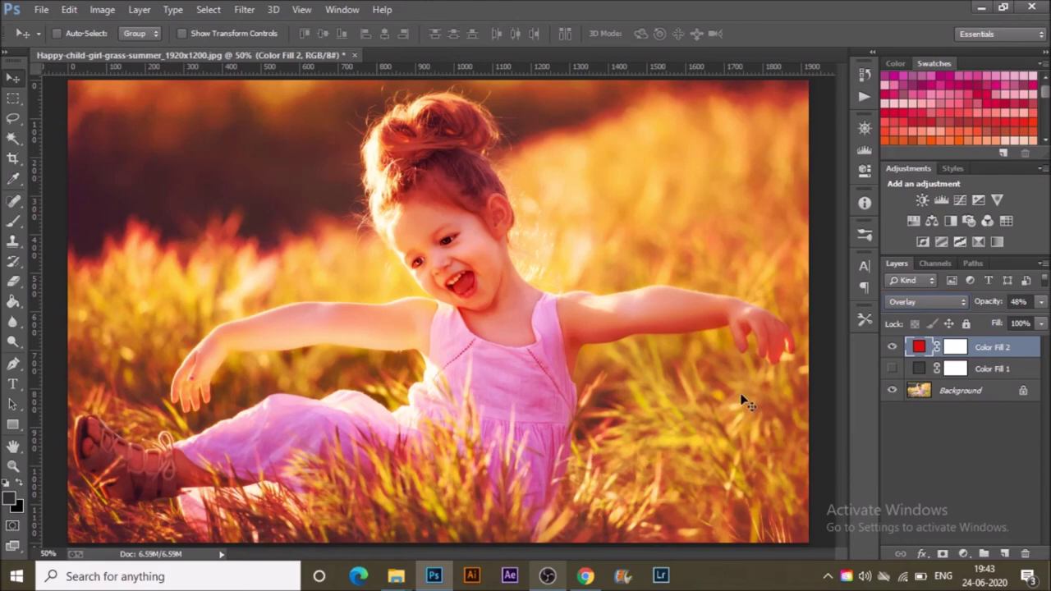
{"action": "left_click", "coordinate": [902, 305]}
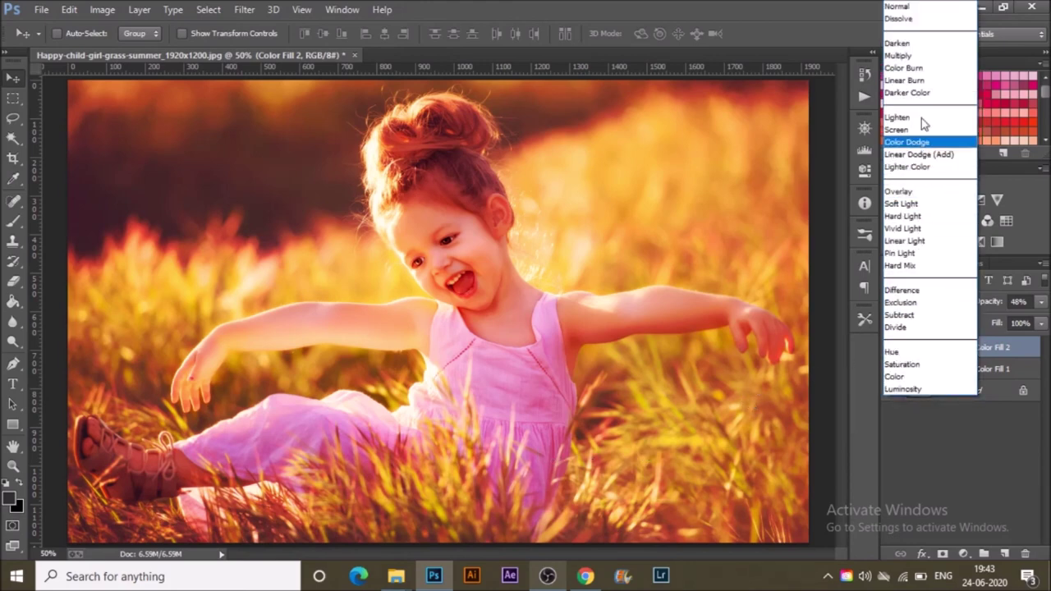
{"action": "left_click", "coordinate": [951, 57]}
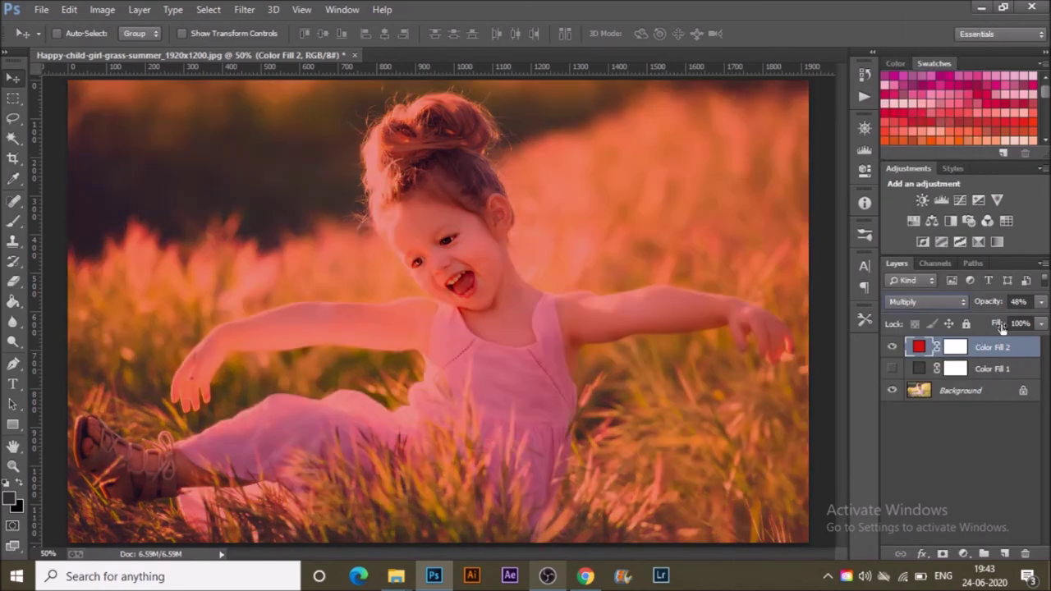
{"action": "double_click", "coordinate": [918, 348]}
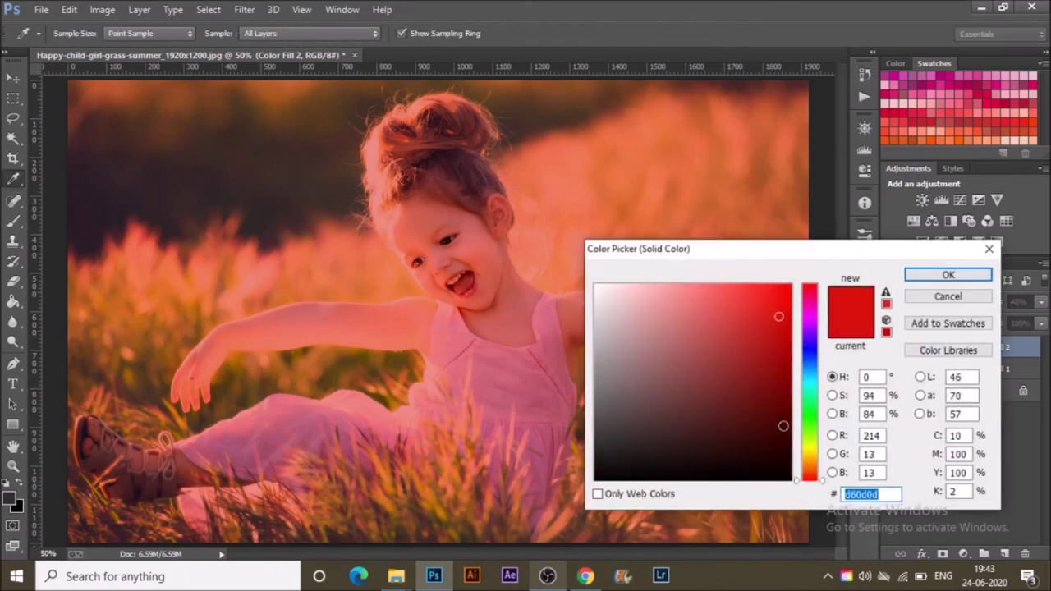
Recolour Color Fill 2 to dark navy blue 050f5b in the colour picker.
{"action": "left_click", "coordinate": [784, 425]}
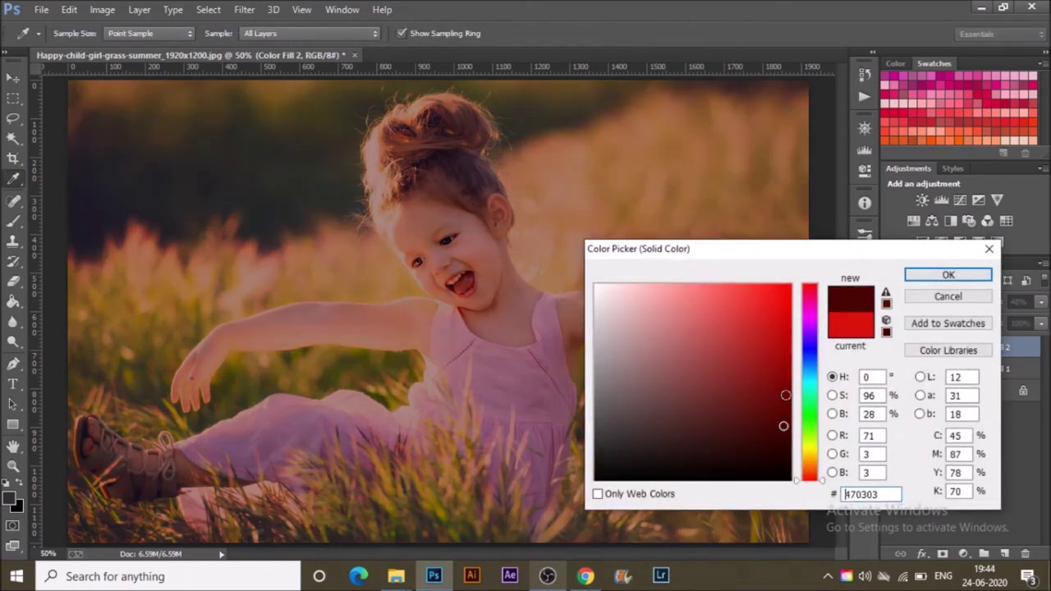
{"action": "left_click", "coordinate": [786, 395]}
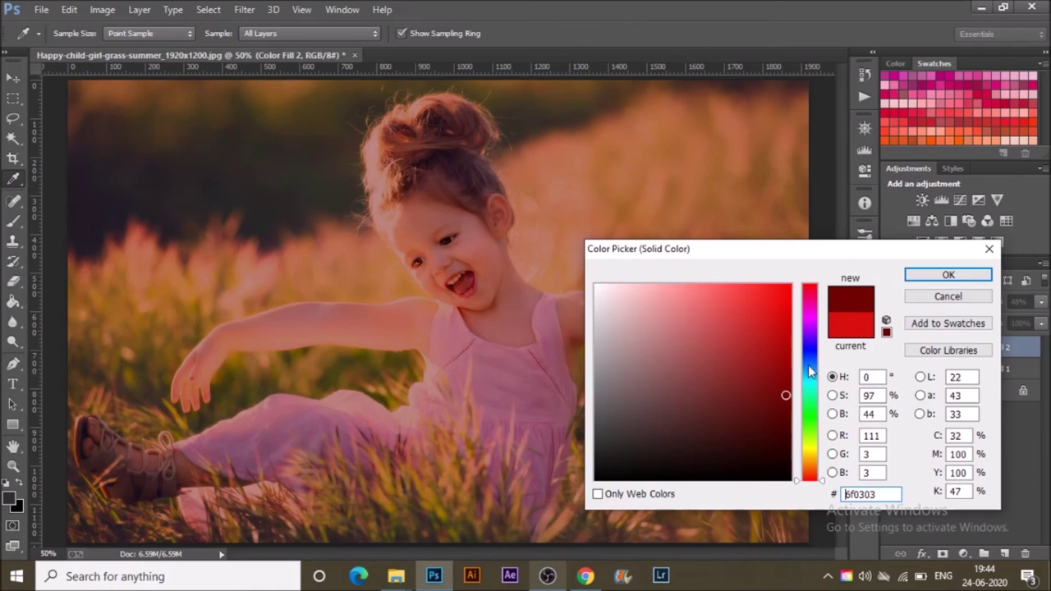
{"action": "left_click", "coordinate": [808, 353]}
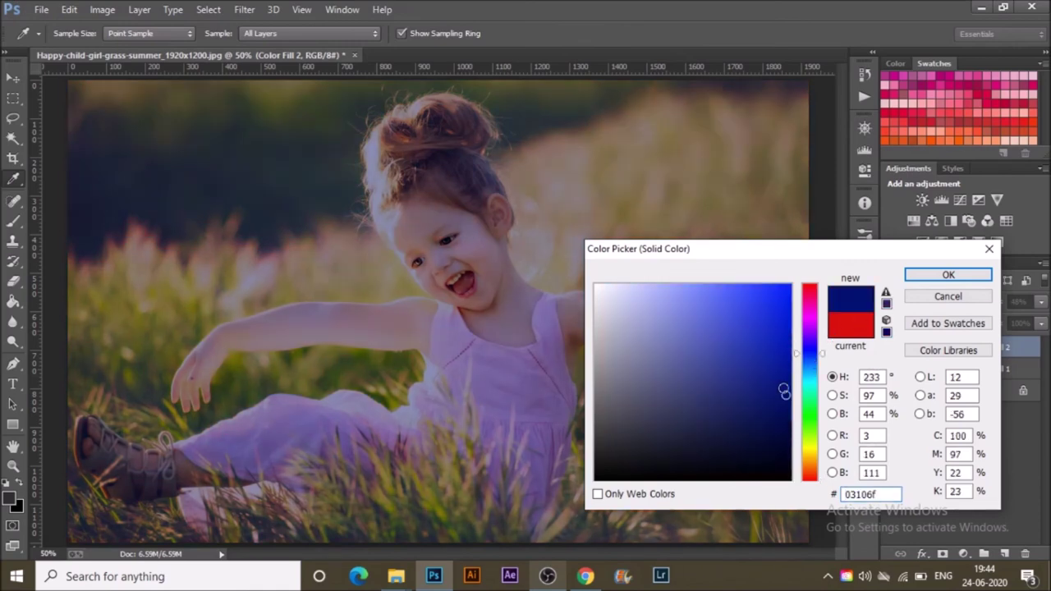
{"action": "left_click", "coordinate": [779, 411]}
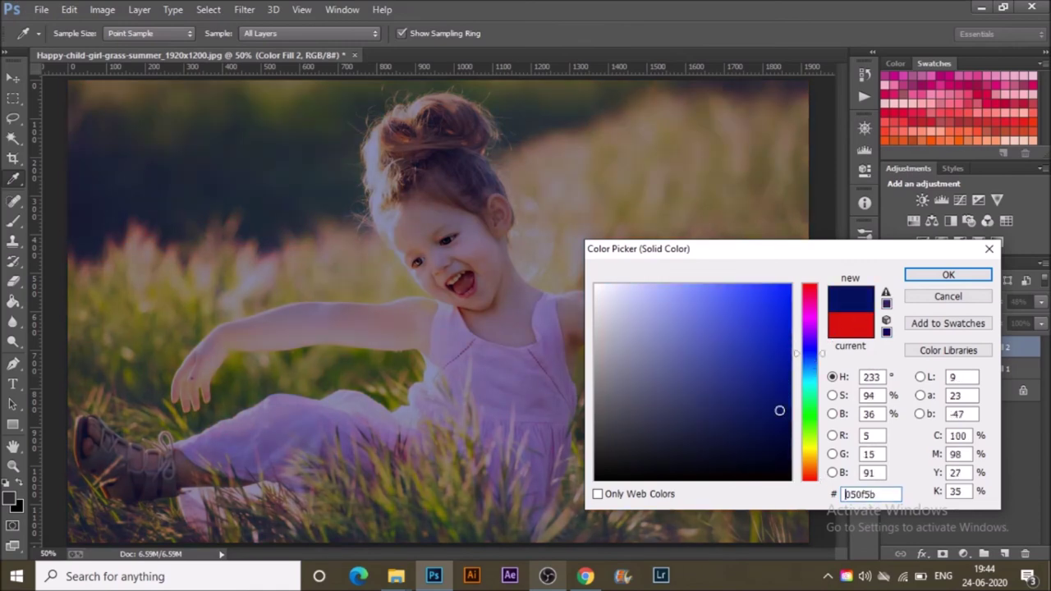
{"action": "left_click", "coordinate": [928, 275]}
Blend the navy fill with Darken, then switch it to Darker Color.
{"action": "left_click", "coordinate": [899, 303]}
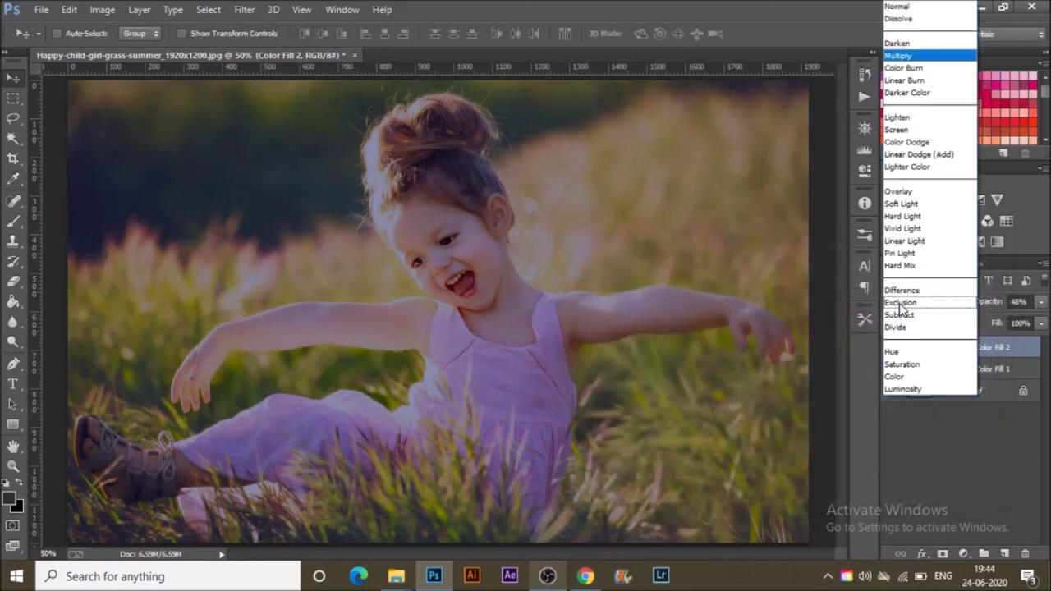
{"action": "left_click", "coordinate": [908, 44]}
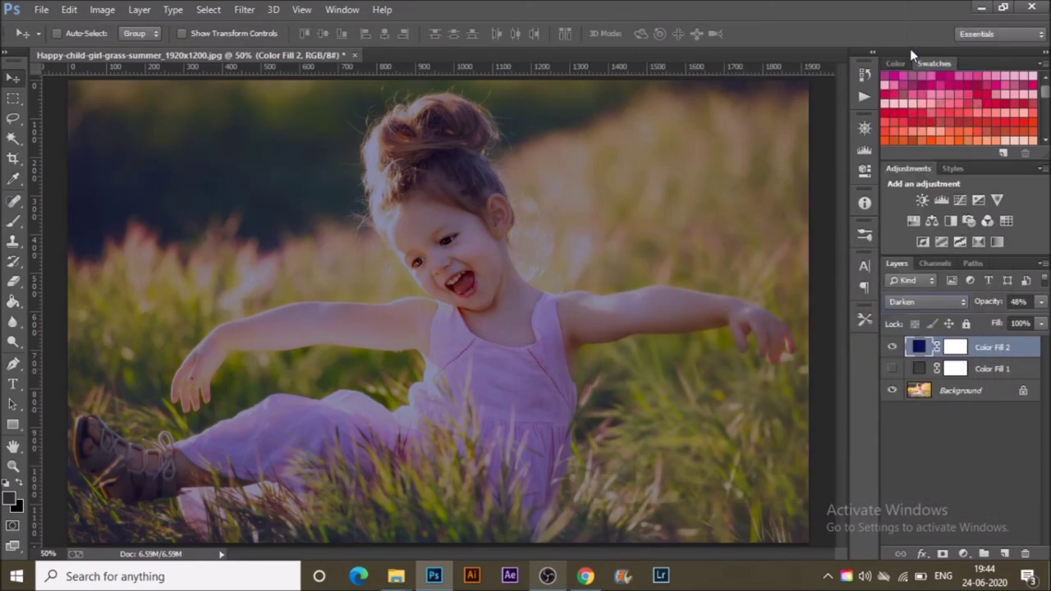
{"action": "left_click", "coordinate": [911, 305]}
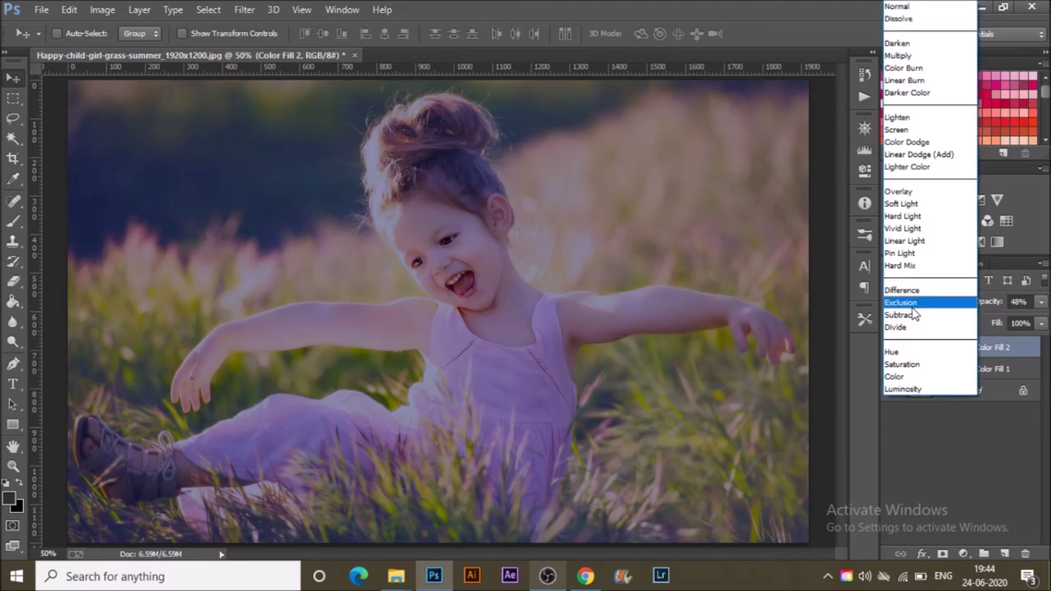
{"action": "left_click", "coordinate": [930, 94]}
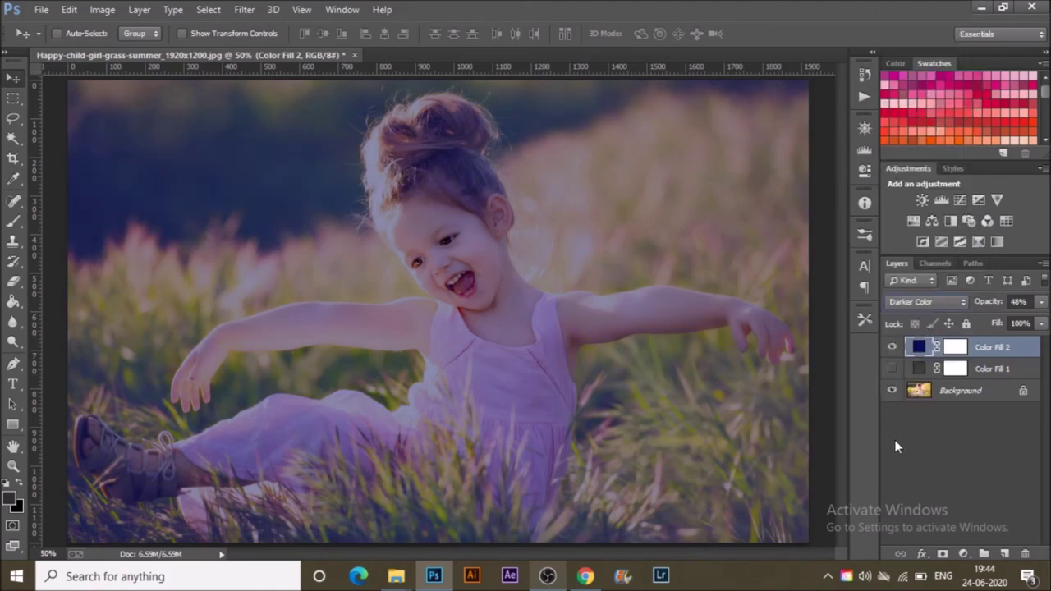